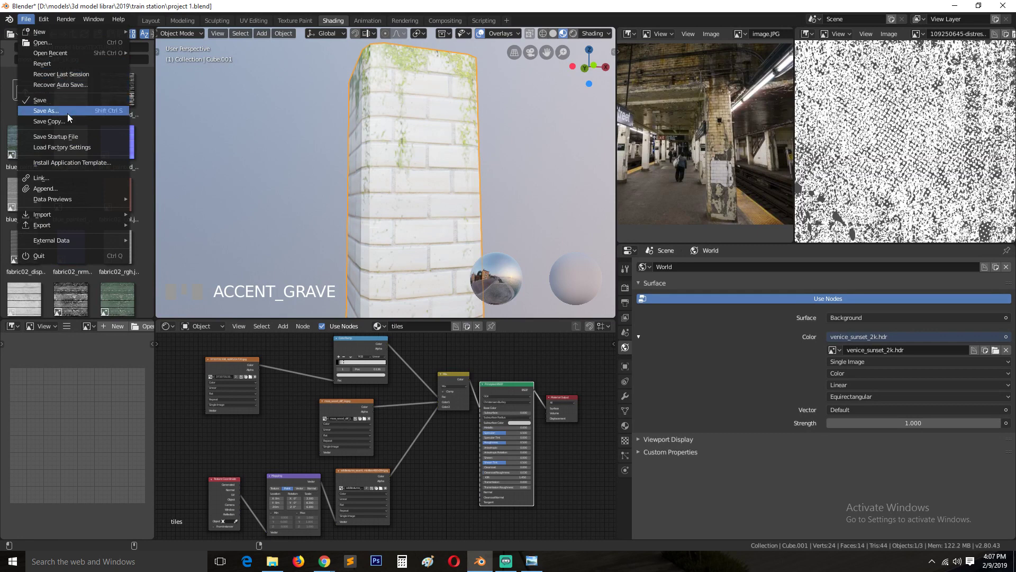
# Save a copy of the file under the new name project 2.blend in the same train station folder
pyautogui.click(68, 112)
pyautogui.click(168, 60)
pyautogui.click(161, 60)
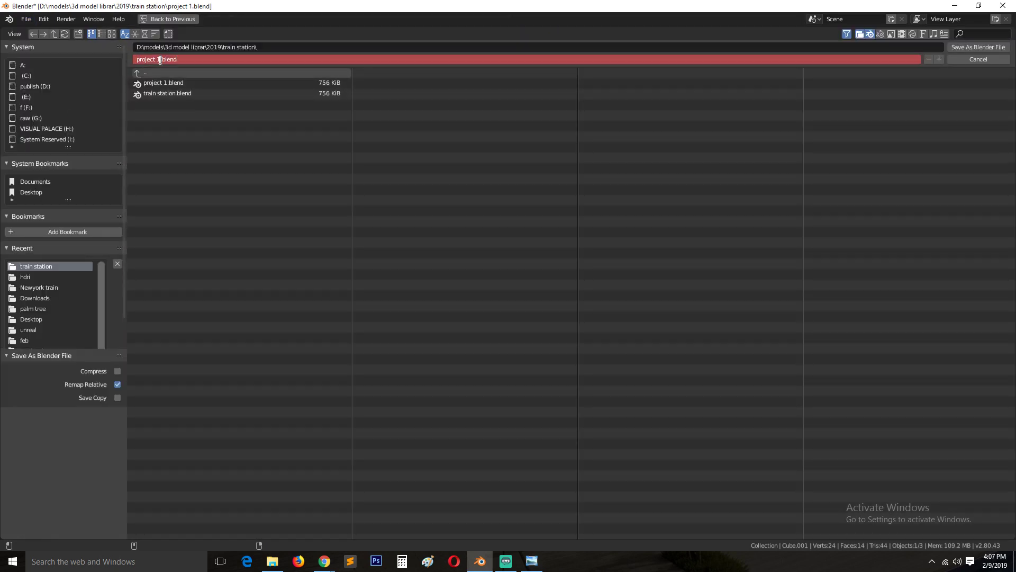
pyautogui.press('BackSpace')
pyautogui.write('2')
pyautogui.click(280, 199)
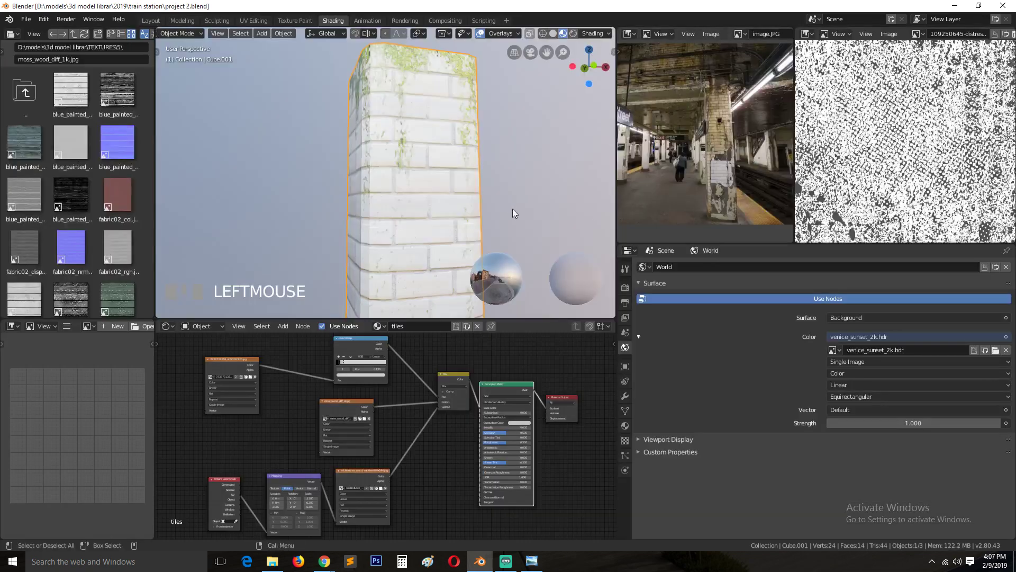
# Examine the tiled pillar's top and mossy sides up close, comparing them with the subway station reference photo
pyautogui.moveTo(512, 209)
pyautogui.mouseDown(button='middle')
pyautogui.moveTo(503, 239)
pyautogui.moveTo(457, 276)
pyautogui.moveTo(416, 222)
pyautogui.mouseUp(button='middle')
pyautogui.moveTo(348, 234); pyautogui.dragTo(339, 164, button='middle')
pyautogui.scroll(-6, 344, 172)
pyautogui.scroll(2, 380, 220)
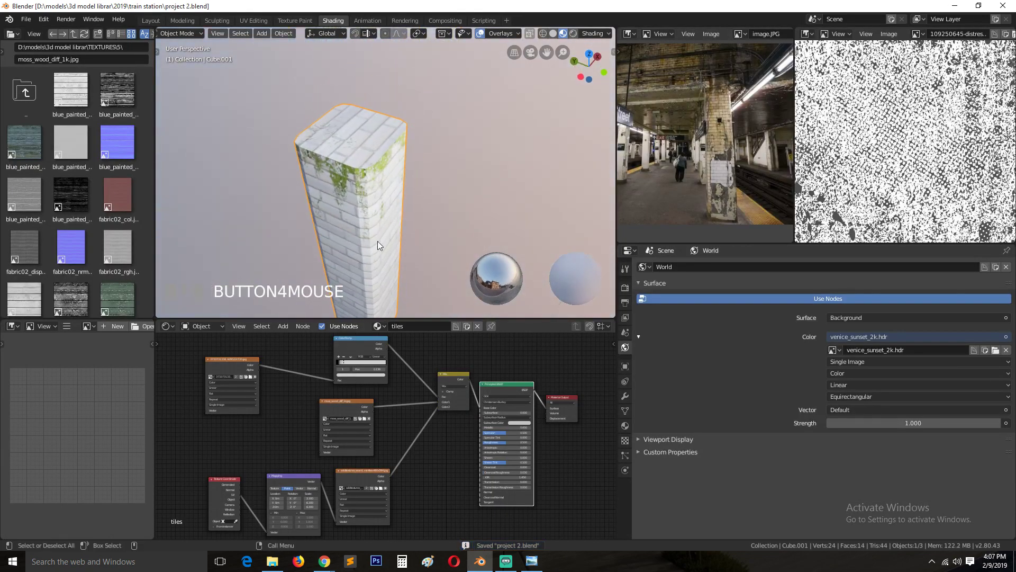
pyautogui.scroll(4, 376, 240)
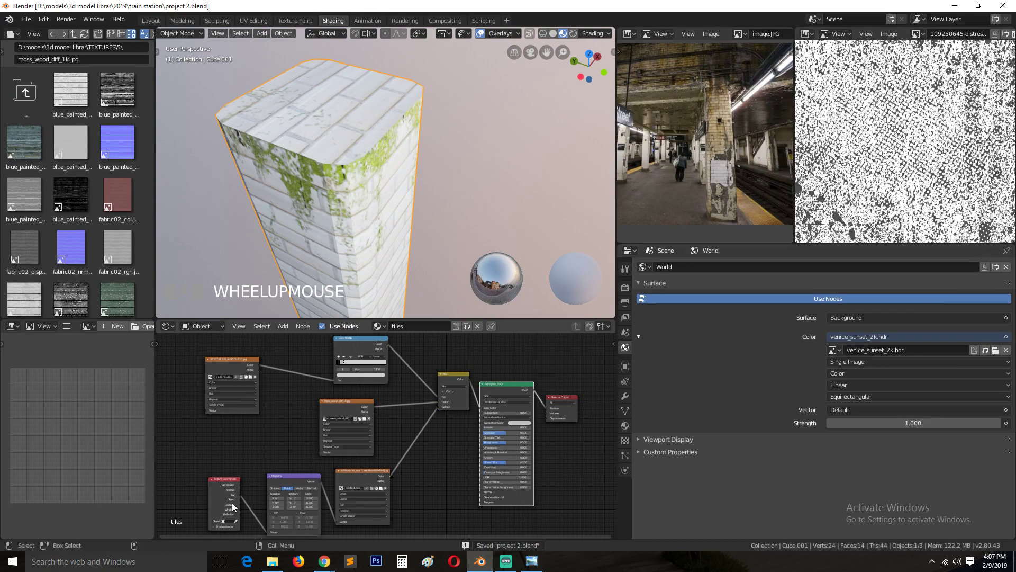
pyautogui.click(272, 561)
pyautogui.moveTo(349, 5); pyautogui.dragTo(0, 8)
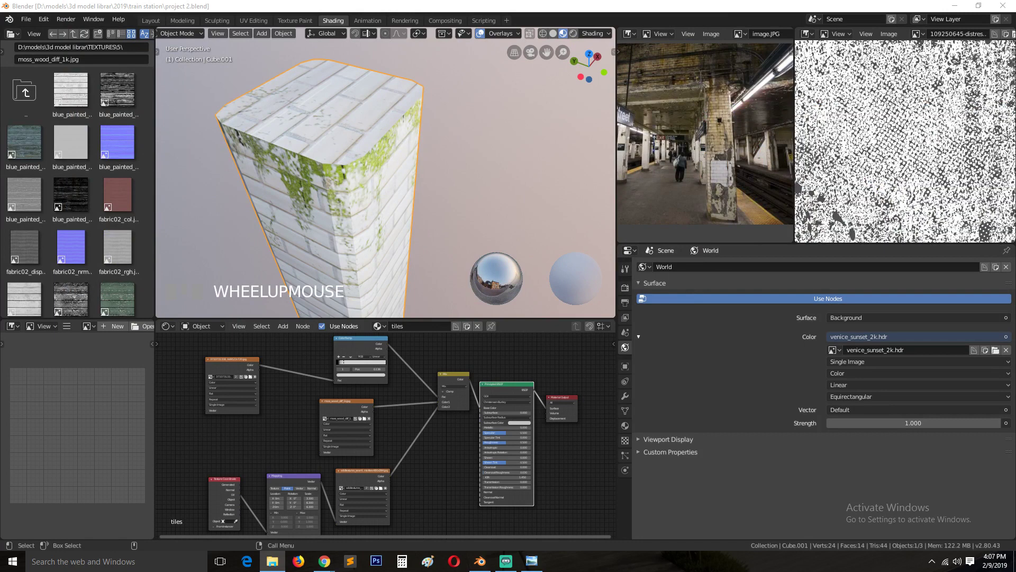
pyautogui.click(716, 154)
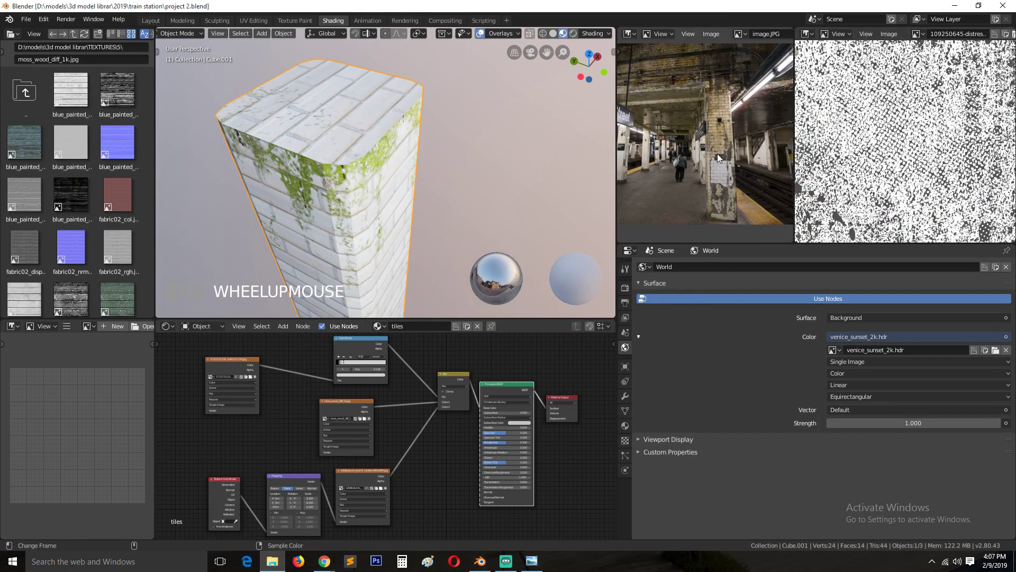
pyautogui.scroll(-4, 477, 191)
pyautogui.moveTo(474, 192); pyautogui.dragTo(474, 173, button='middle')
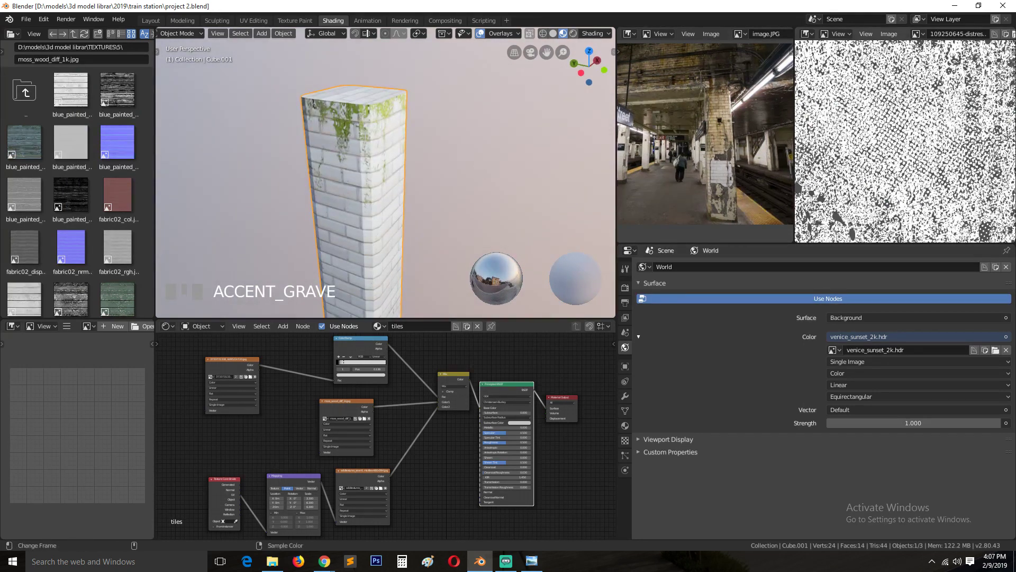
pyautogui.click(288, 180)
pyautogui.scroll(4, 288, 180)
pyautogui.moveTo(288, 180); pyautogui.dragTo(309, 178, button='middle')
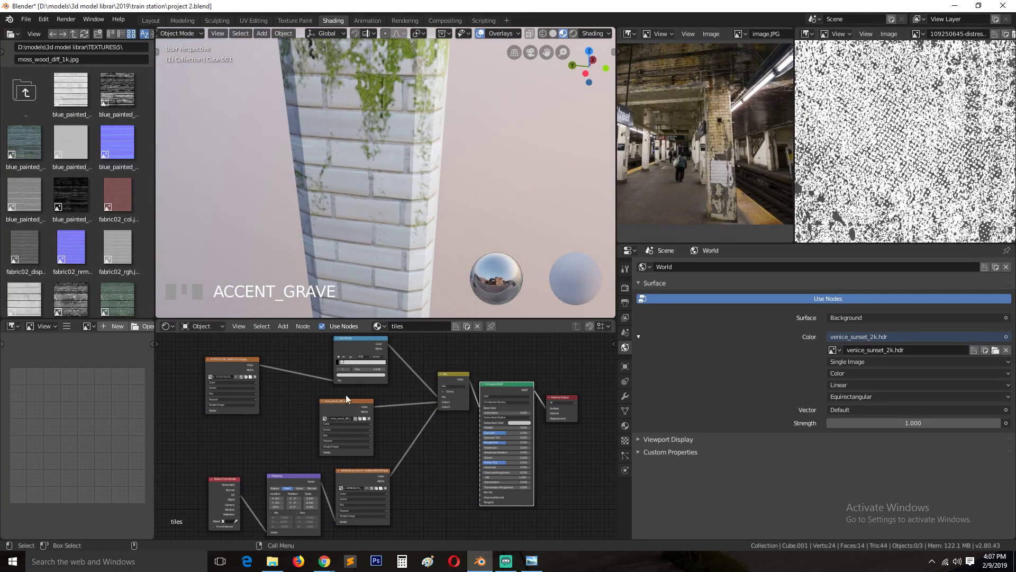
# Add a MixRGB node to the tiles material above the link between the existing Mix node and the Principled BSDF
pyautogui.moveTo(360, 424); pyautogui.dragTo(360, 472, button='middle')
pyautogui.moveTo(509, 437); pyautogui.dragTo(549, 429)
pyautogui.scroll(2, 469, 400)
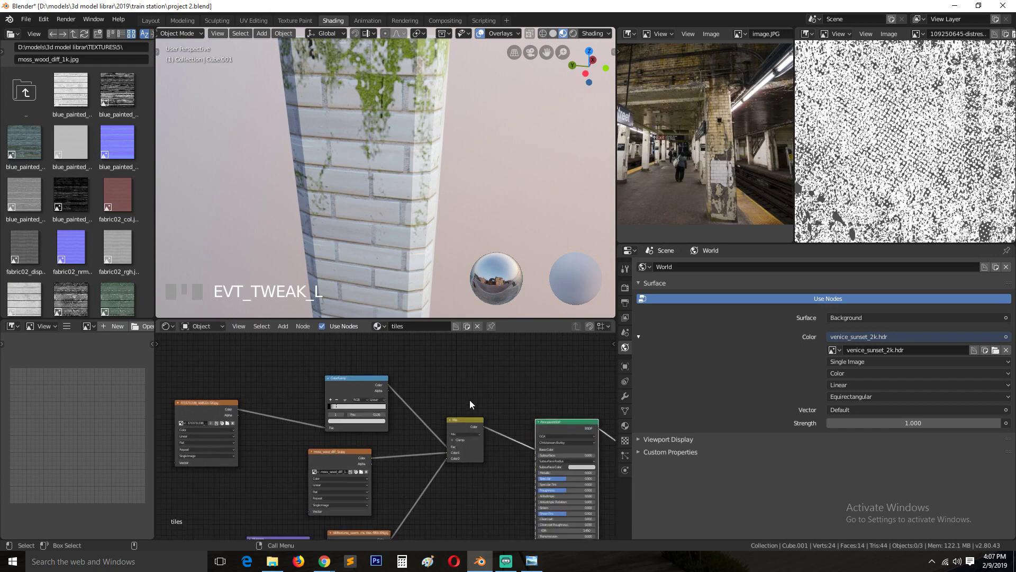
pyautogui.click(471, 427)
pyautogui.scroll(1, 469, 426)
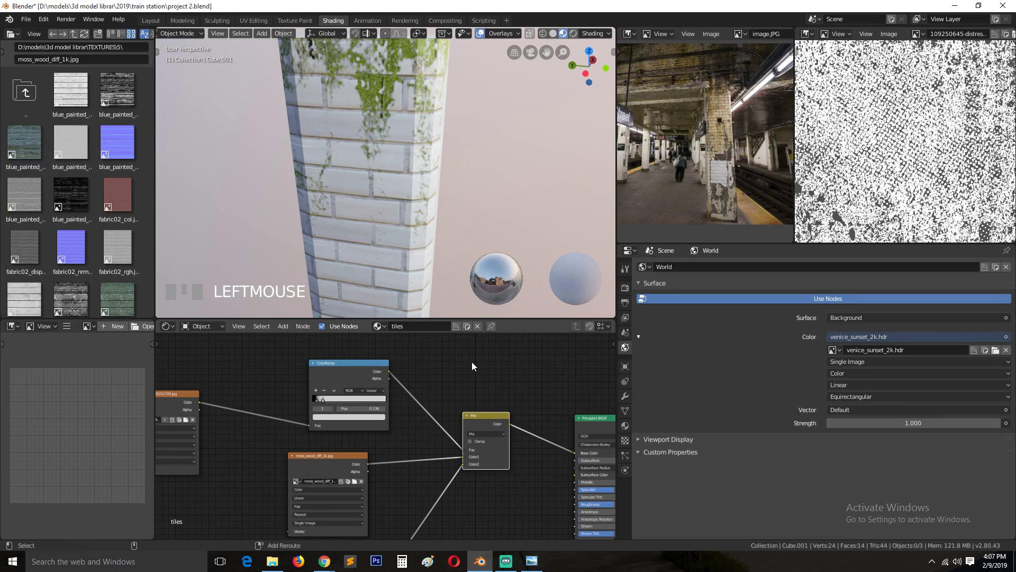
pyautogui.hotkey('shift', 'a')
pyautogui.moveTo(465, 347)
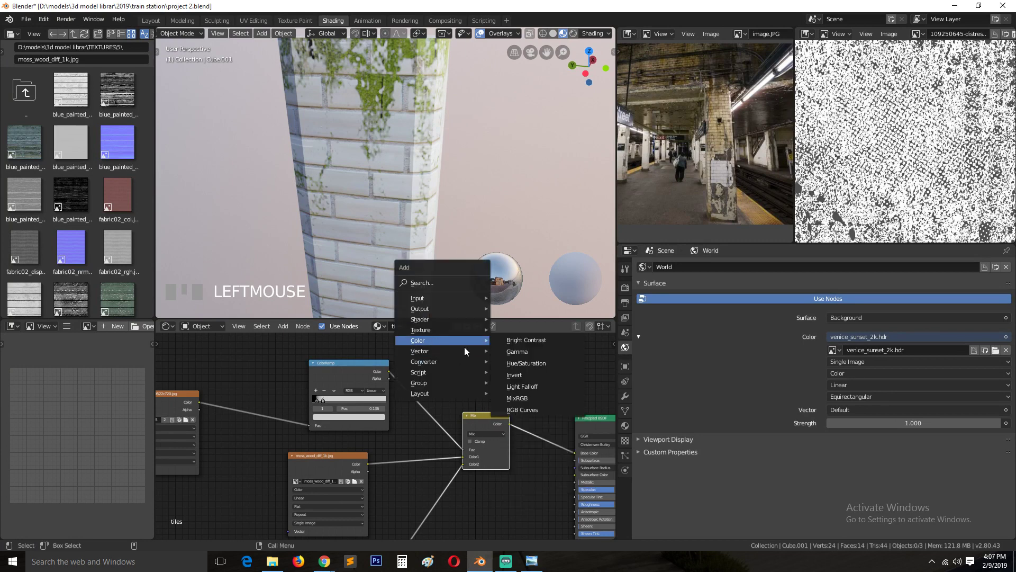
pyautogui.click(517, 398)
pyautogui.click(527, 366)
pyautogui.moveTo(459, 440); pyautogui.dragTo(416, 488, button='middle')
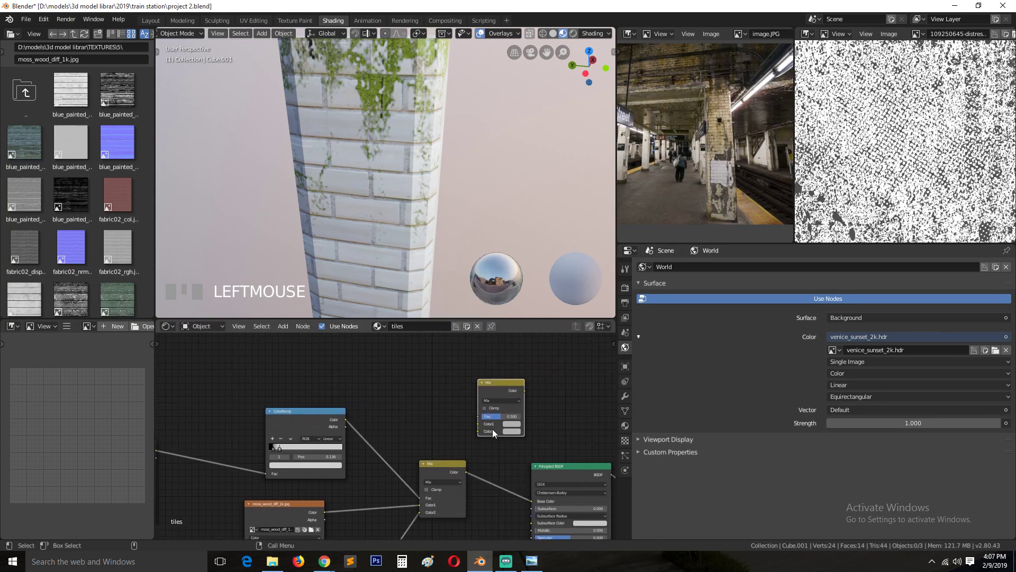
# Connect the existing Mix node's Color output to Color2 of the new MixRGB node and preview the new node on the pillar
pyautogui.moveTo(440, 464); pyautogui.dragTo(479, 431)
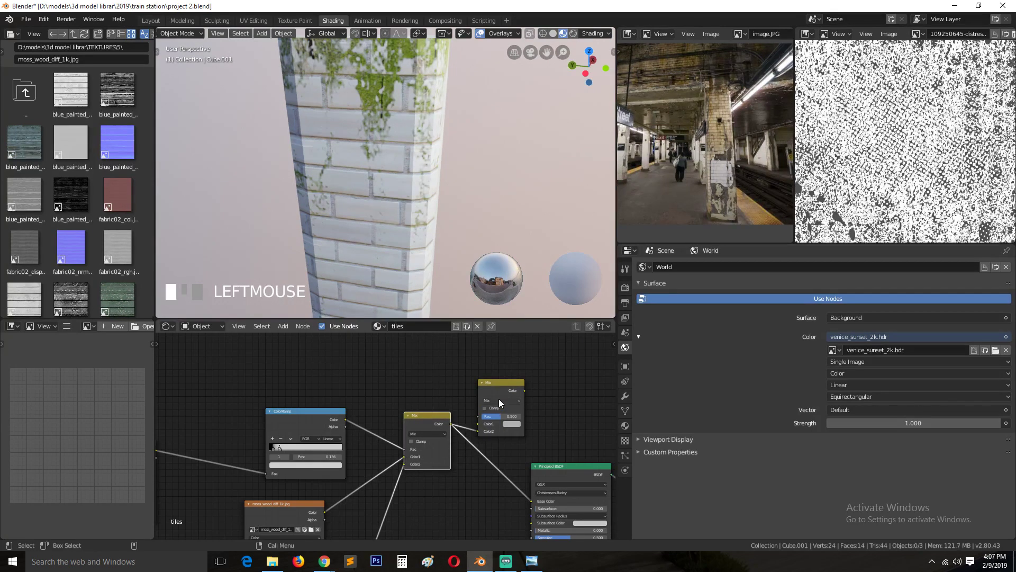
pyautogui.moveTo(557, 475); pyautogui.dragTo(572, 471)
pyautogui.moveTo(497, 391); pyautogui.dragTo(510, 367)
pyautogui.keyDown('ctrl'); pyautogui.keyDown('shift'); pyautogui.click(510, 367); pyautogui.keyUp('shift'); pyautogui.keyUp('ctrl')
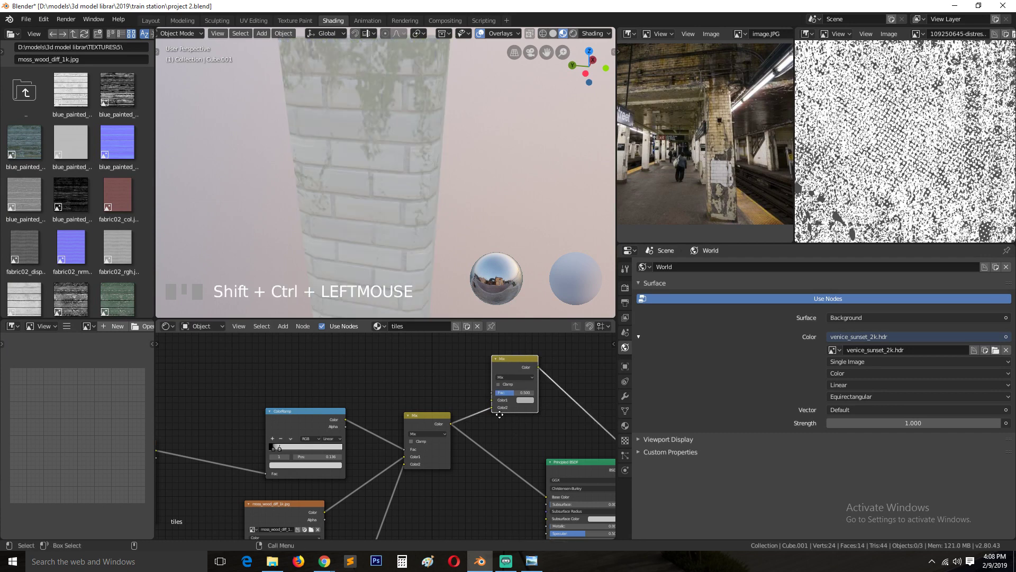
# Set Color1 of the new MixRGB node to magenta
pyautogui.moveTo(510, 411); pyautogui.dragTo(409, 458, button='middle')
pyautogui.scroll(5, 446, 447)
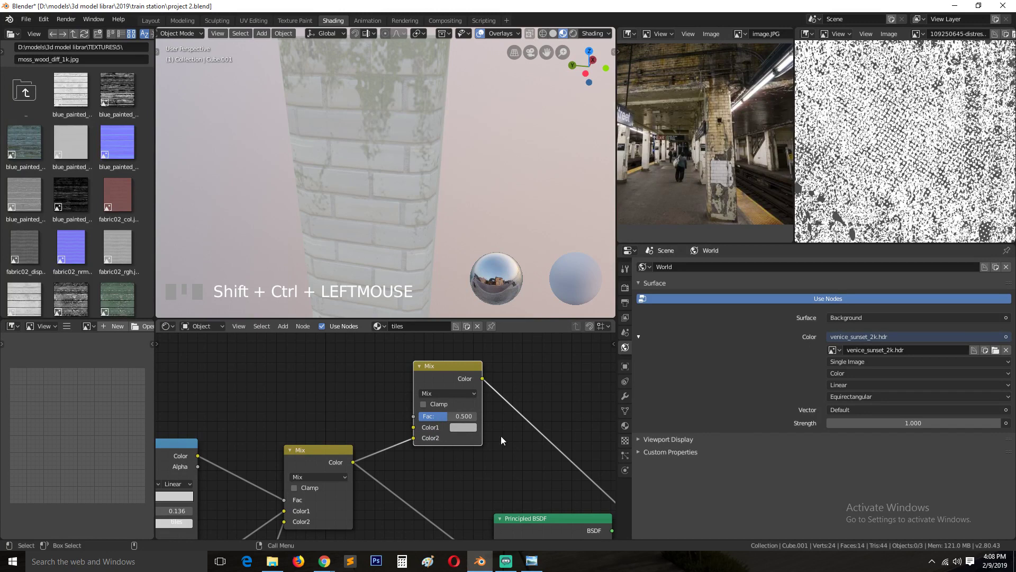
pyautogui.click(456, 426)
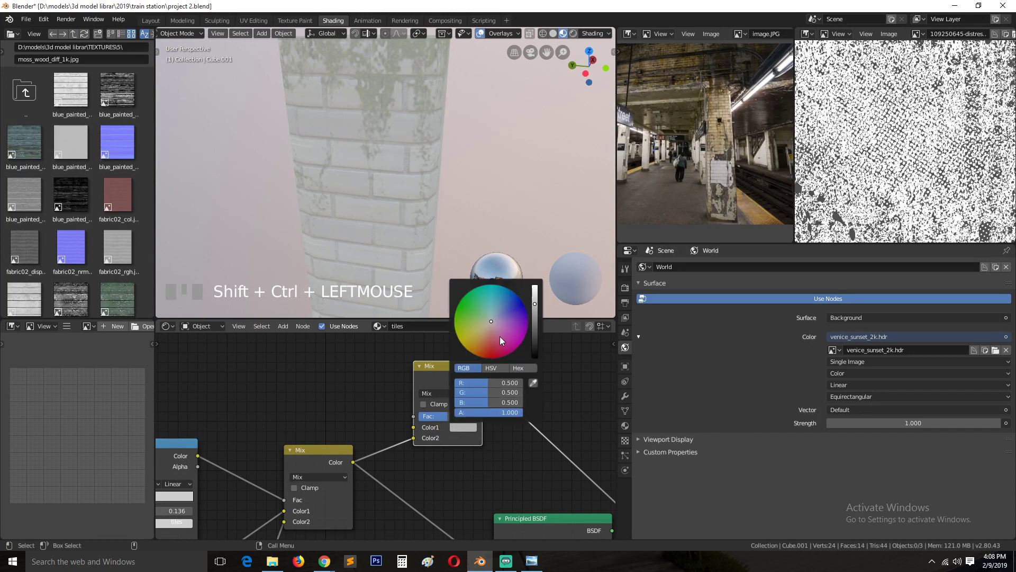
pyautogui.click(511, 352)
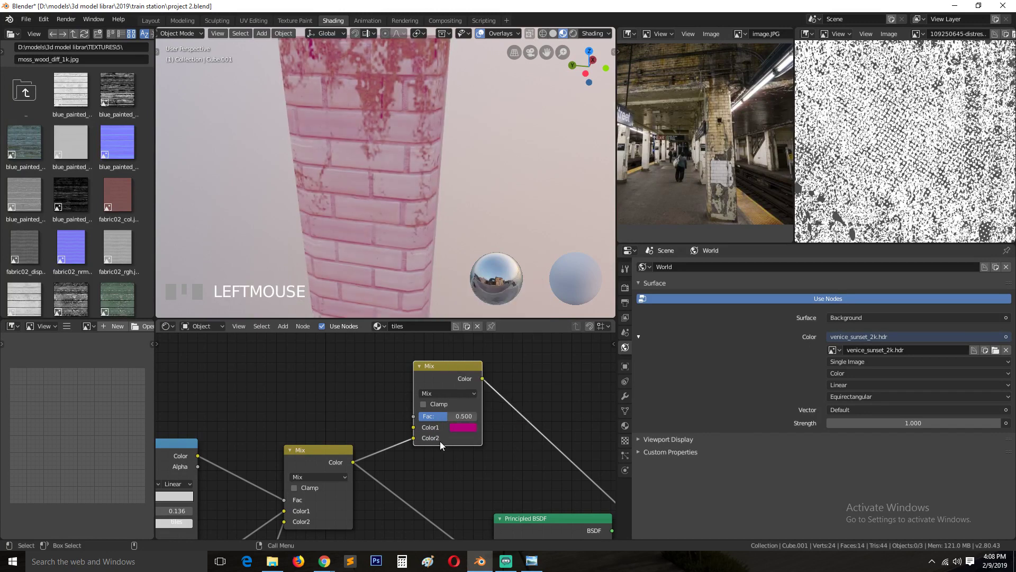
# Switch the new MixRGB node's factor between 0 and 1 to compare both inputs, leaving it at 1.000
pyautogui.moveTo(471, 414); pyautogui.dragTo(423, 416)
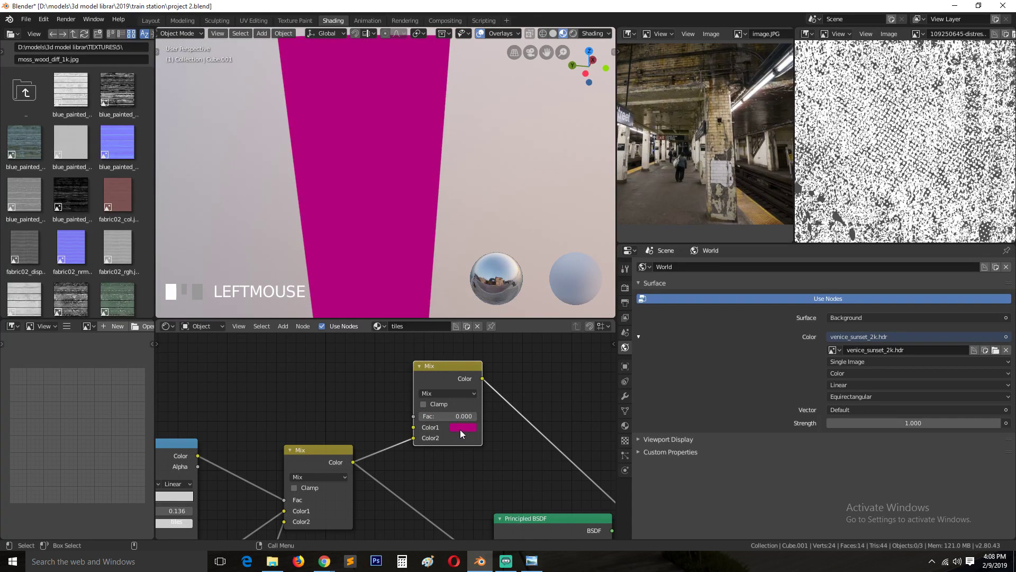
pyautogui.moveTo(445, 416); pyautogui.dragTo(479, 416)
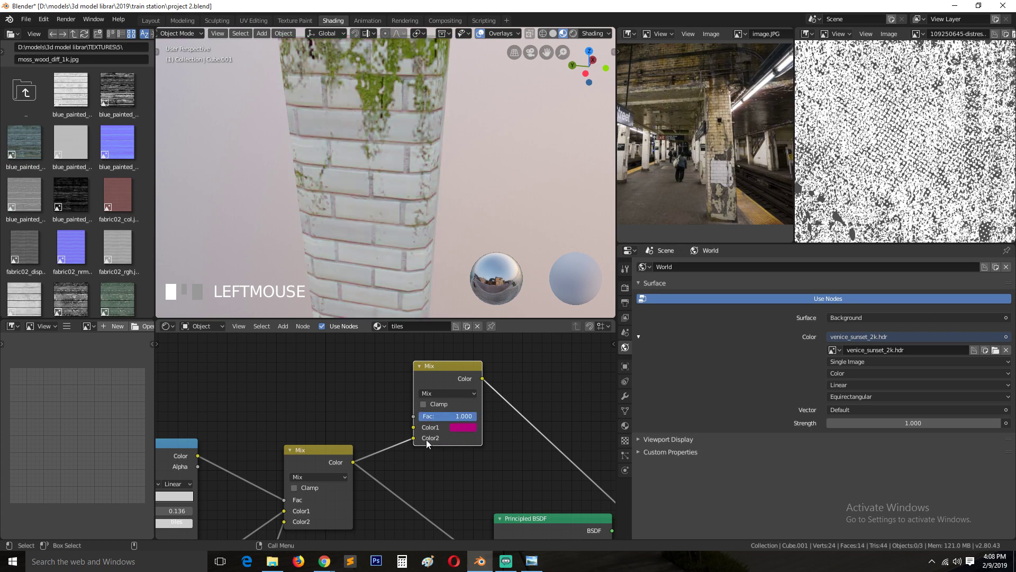
pyautogui.moveTo(466, 415); pyautogui.dragTo(413, 415)
pyautogui.moveTo(412, 415); pyautogui.dragTo(479, 415)
# Move the incoming link from Color2 to Color1 on the new MixRGB node and set Color2 to a saturated blue
pyautogui.moveTo(416, 439)
pyautogui.mouseDown()
pyautogui.moveTo(395, 433)
pyautogui.moveTo(415, 427)
pyautogui.mouseUp()
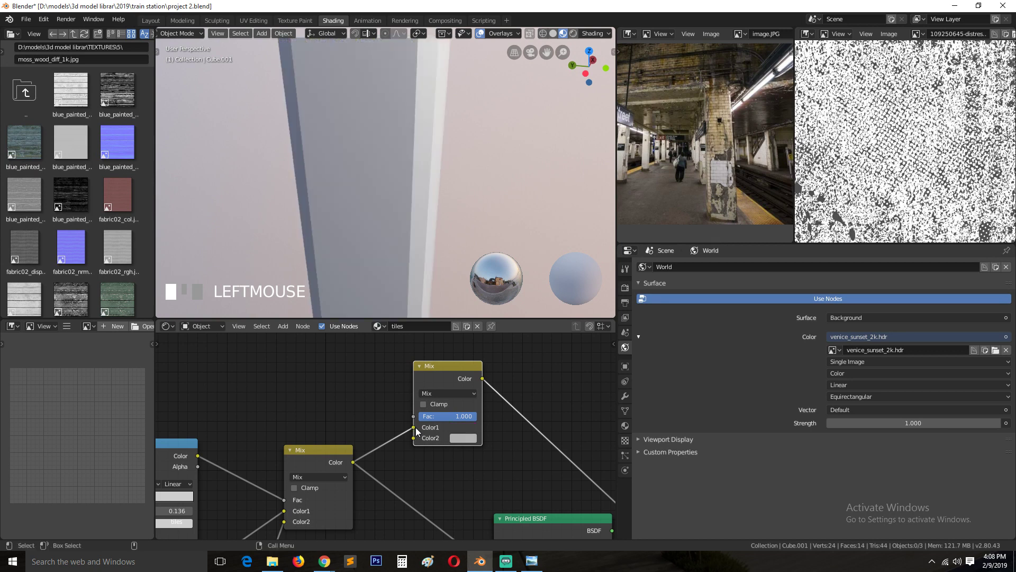
pyautogui.click(463, 438)
pyautogui.click(508, 345)
pyautogui.moveTo(508, 345)
pyautogui.mouseDown()
pyautogui.moveTo(521, 313)
pyautogui.moveTo(490, 307)
pyautogui.moveTo(520, 310)
pyautogui.mouseUp()
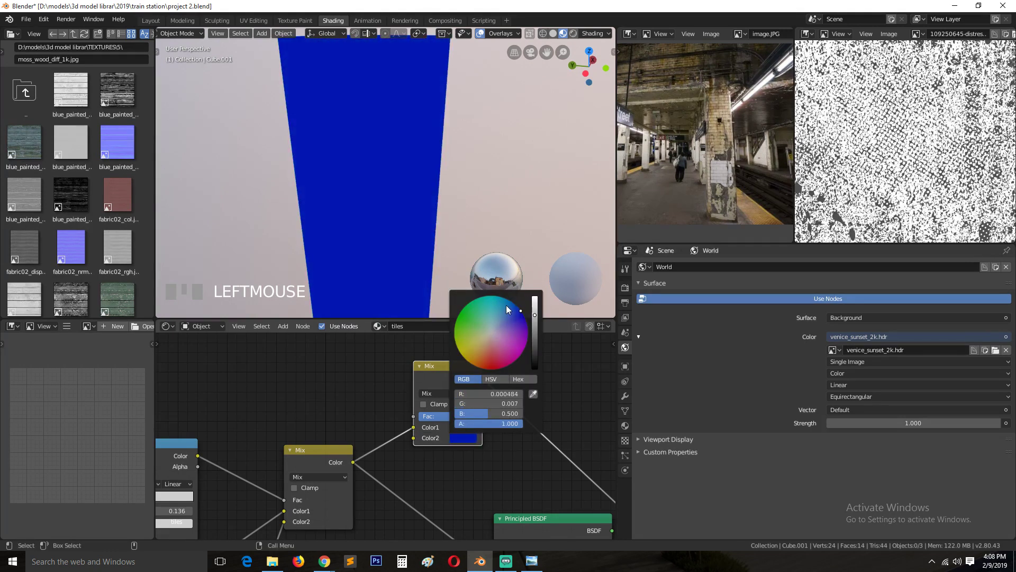
# Try the Value and Color blend types on the new MixRGB node and check the effect on the pillar
pyautogui.click(441, 393)
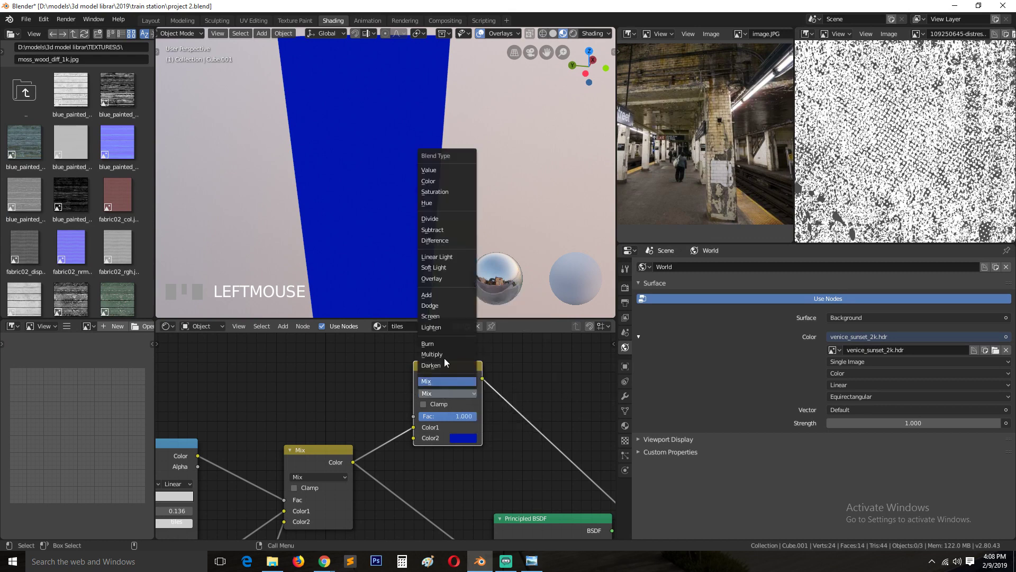
pyautogui.click(448, 170)
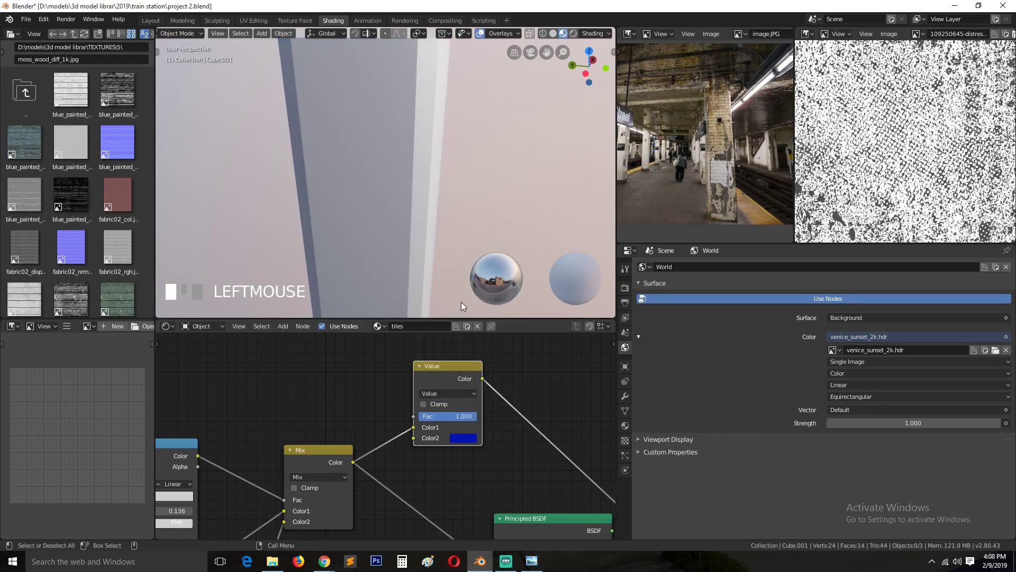
pyautogui.click(450, 391)
pyautogui.click(428, 181)
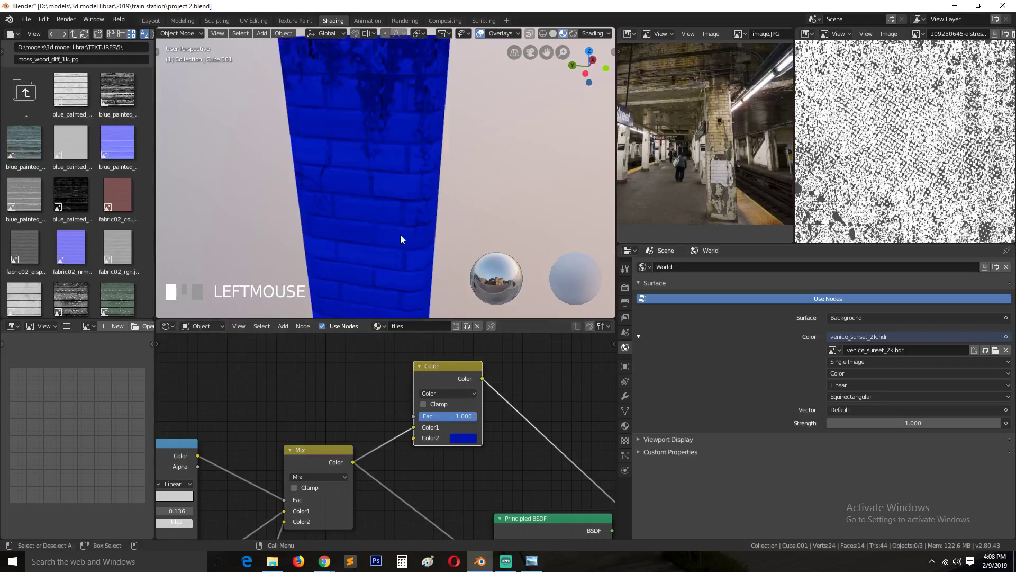
pyautogui.press('`')
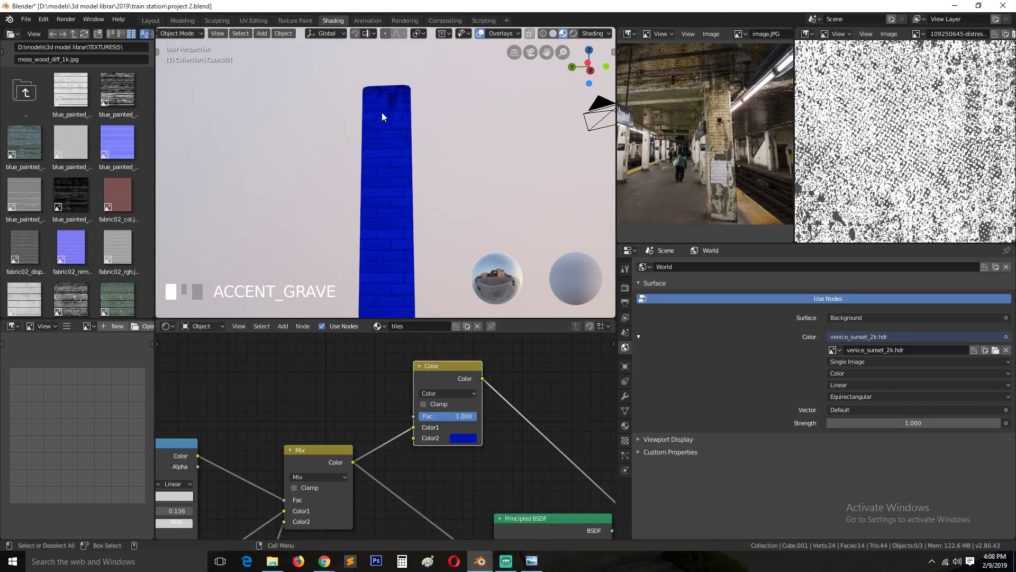
# Set the new MixRGB node's blend type to Linear Light and check the whole pillar
pyautogui.click(440, 392)
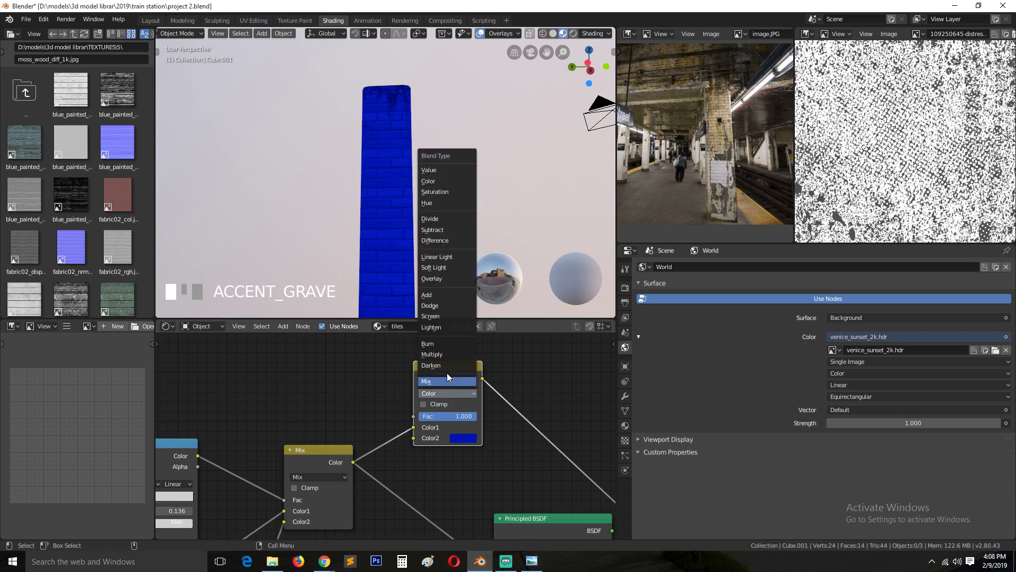
pyautogui.click(439, 256)
pyautogui.press('`')
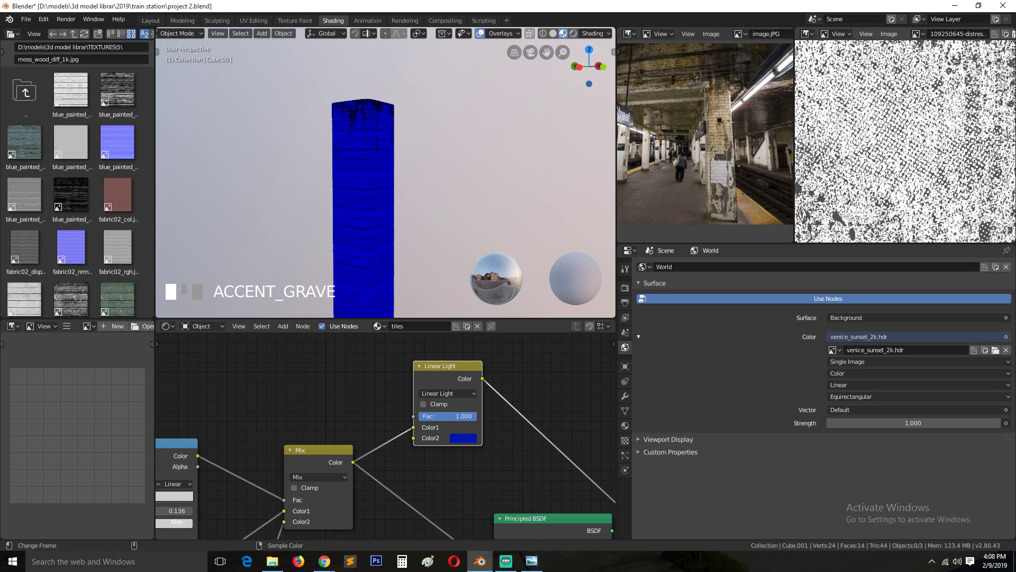
# Load the 3615743 grunge water-damage image into the image editor showing the distressed texture and fit it in view
pyautogui.moveTo(891, 154); pyautogui.dragTo(935, 199)
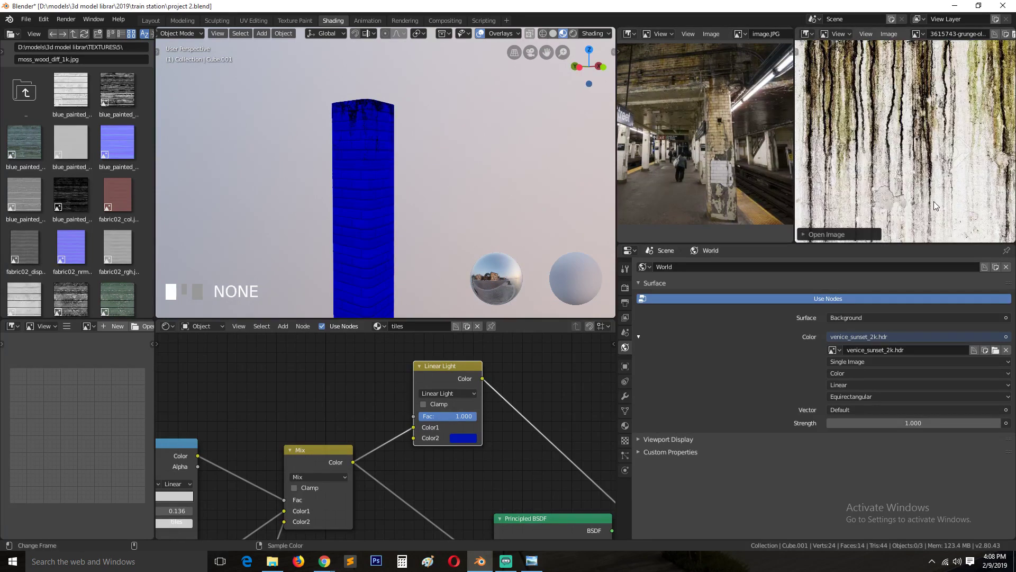
pyautogui.scroll(-5, 932, 202)
pyautogui.scroll(2, 915, 174)
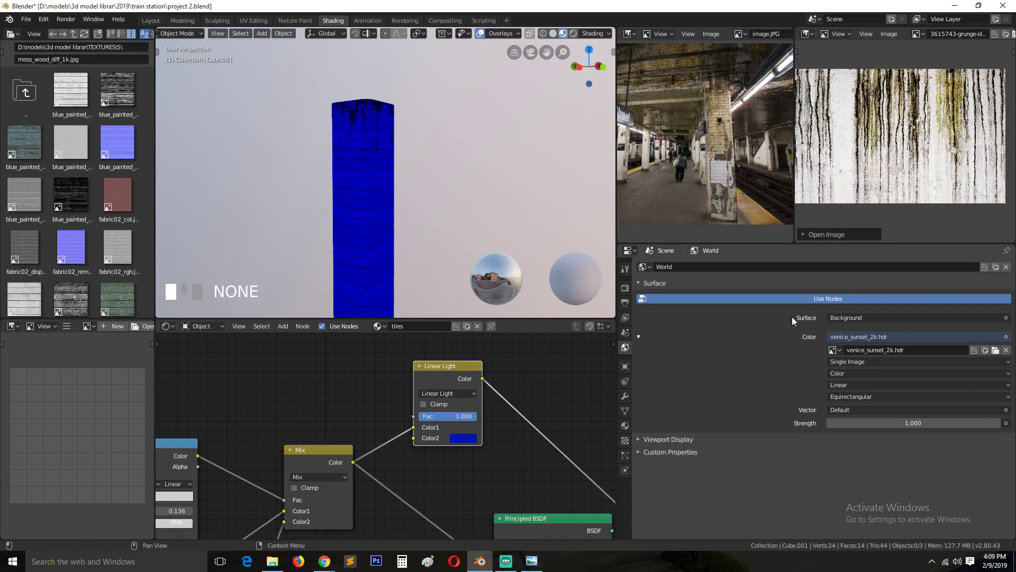
# Add the grunge water-damage image as a texture node above the ColorRamp and preview it on the pillar against the reference photo
pyautogui.moveTo(271, 363); pyautogui.dragTo(271, 365)
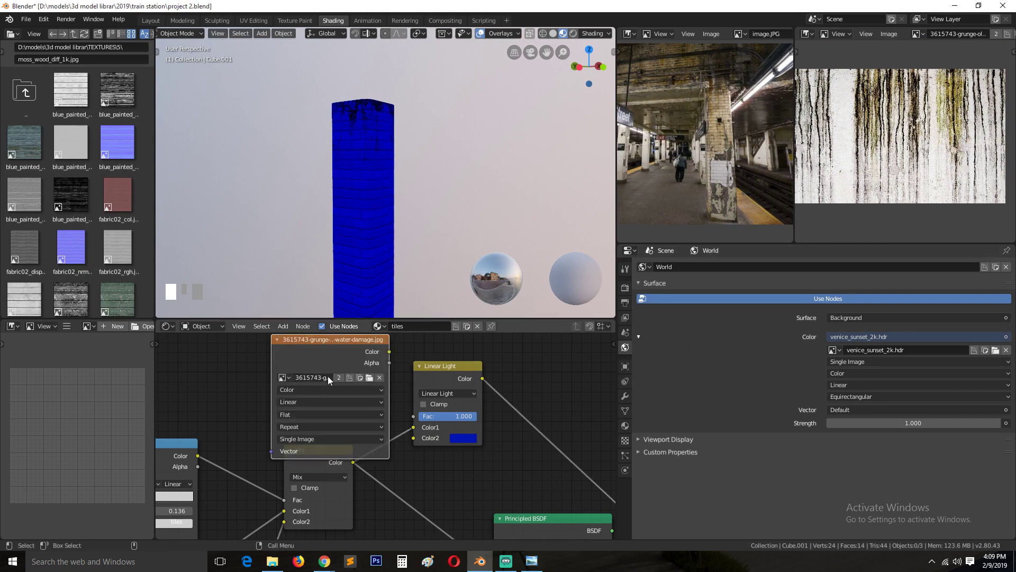
pyautogui.scroll(-1, 330, 375)
pyautogui.moveTo(346, 368); pyautogui.dragTo(479, 404, button='middle')
pyautogui.moveTo(471, 397); pyautogui.dragTo(327, 371)
pyautogui.keyDown('ctrl'); pyautogui.keyDown('shift'); pyautogui.click(334, 364); pyautogui.keyUp('shift'); pyautogui.keyUp('ctrl')
pyautogui.press('`')
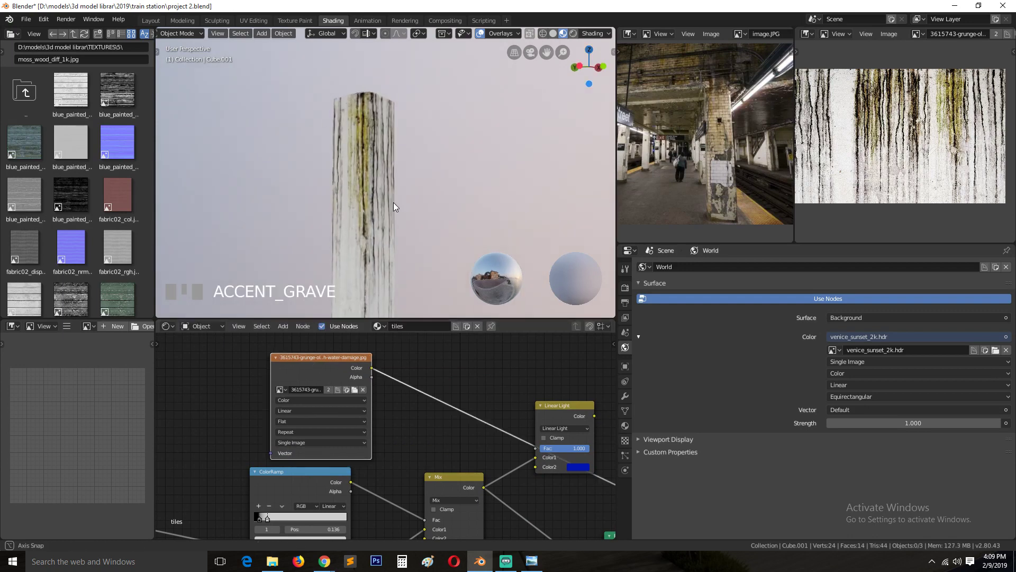
pyautogui.moveTo(393, 202); pyautogui.dragTo(423, 208, button='middle')
pyautogui.scroll(2, 713, 97)
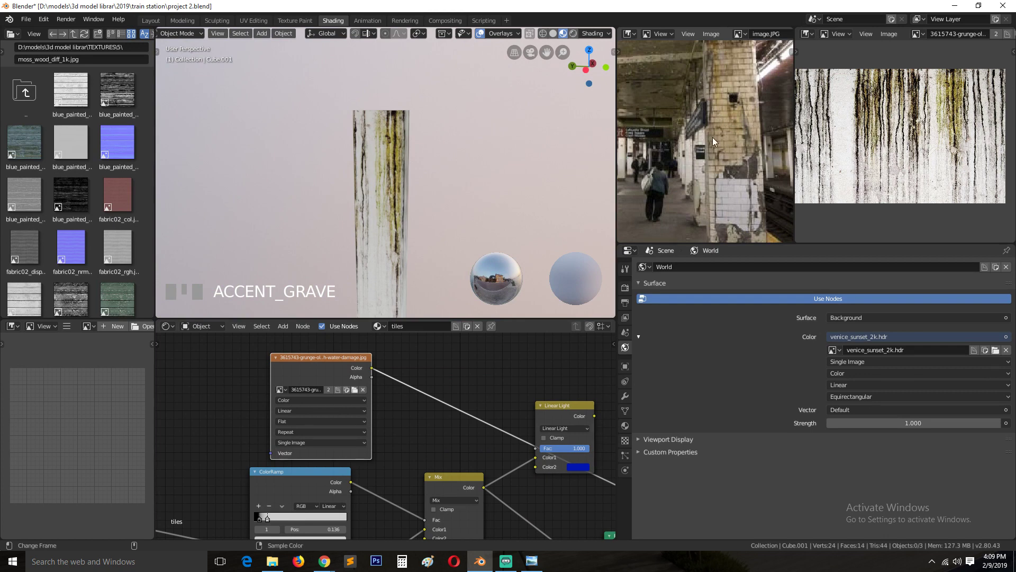
pyautogui.scroll(-3, 711, 143)
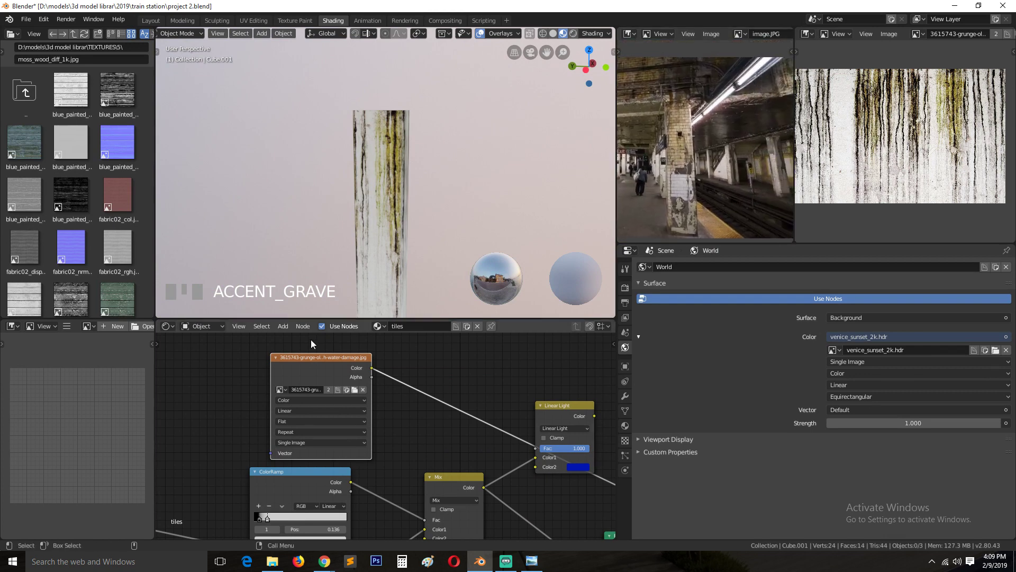
# Move the grunge texture node farther from the Linear Light node and preview the Linear Light output on the pillar
pyautogui.moveTo(311, 356); pyautogui.dragTo(235, 352)
pyautogui.scroll(-1, 442, 423)
pyautogui.moveTo(442, 423); pyautogui.dragTo(398, 422, button='middle')
pyautogui.scroll(2, 479, 430)
pyautogui.click(547, 411)
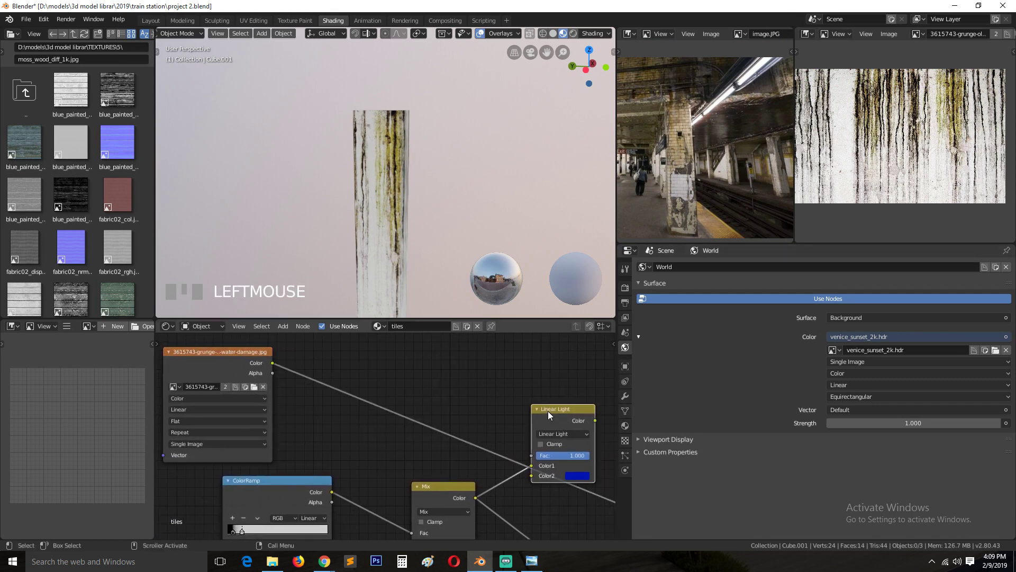
pyautogui.keyDown('ctrl'); pyautogui.keyDown('shift'); pyautogui.click(557, 413); pyautogui.keyUp('shift'); pyautogui.keyUp('ctrl')
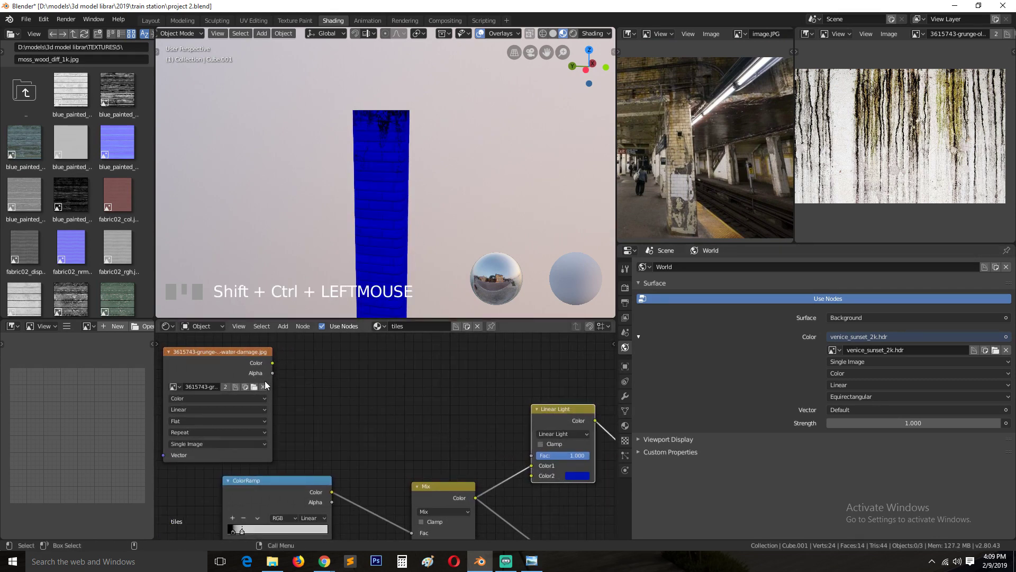
# Connect the grunge water-damage texture's Color output to the Linear Light node's Color2 input and check the pillar's upper part
pyautogui.moveTo(272, 363); pyautogui.dragTo(538, 476)
pyautogui.press('`')
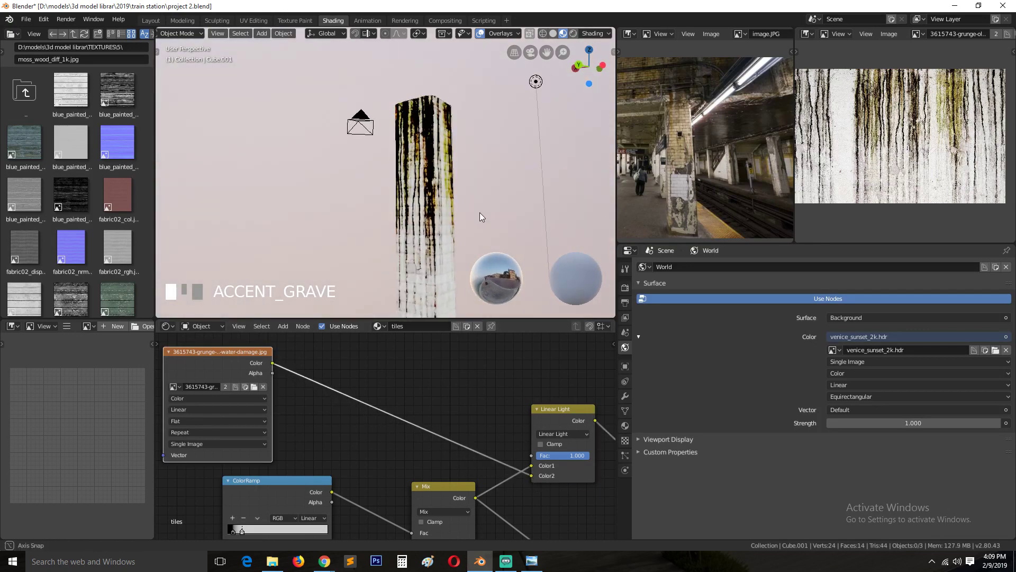
pyautogui.scroll(5, 399, 229)
pyautogui.moveTo(399, 230); pyautogui.dragTo(397, 283, button='middle')
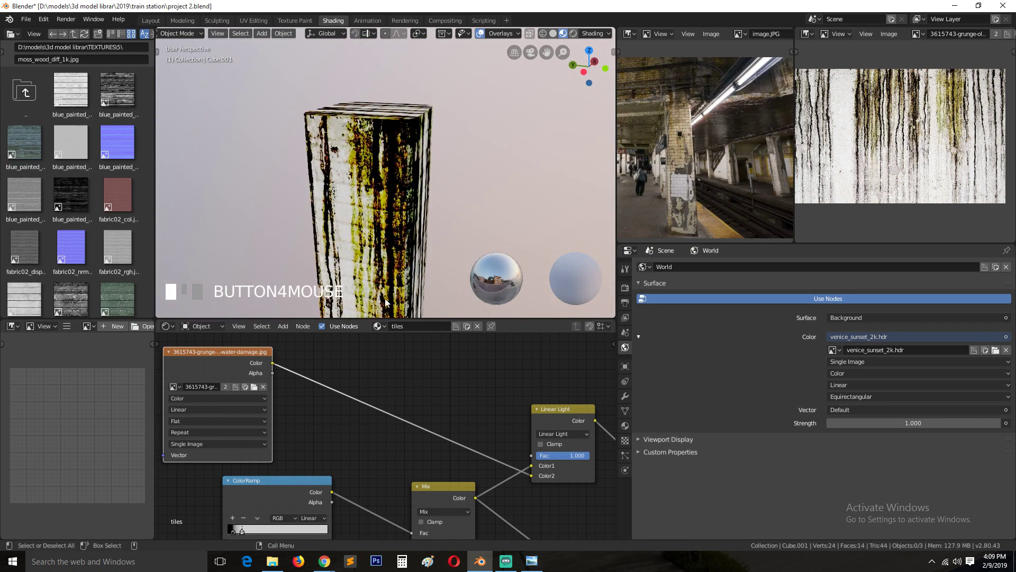
# Set the Linear Light node's blend type to Mix
pyautogui.click(562, 434)
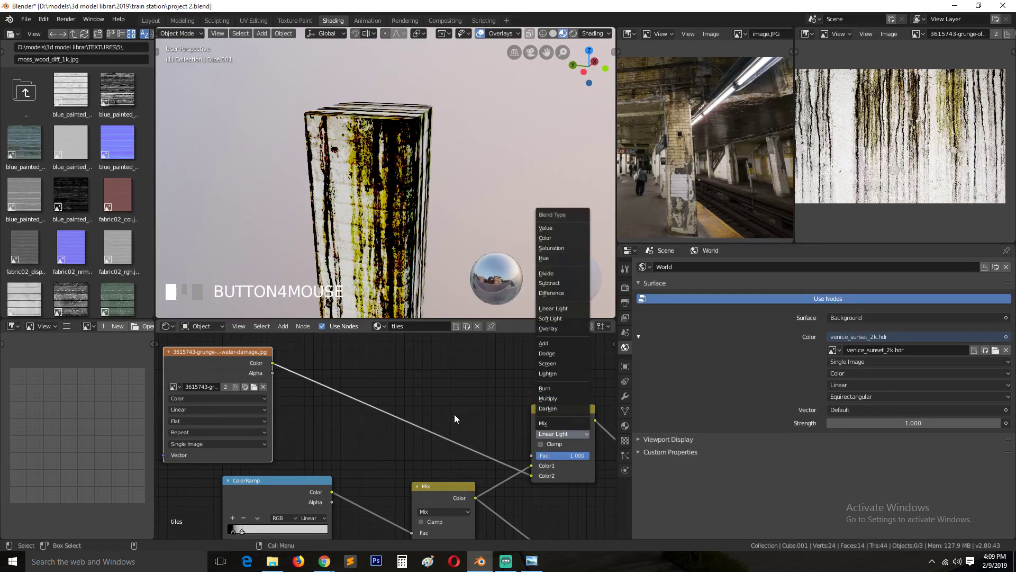
pyautogui.click(452, 500)
pyautogui.scroll(-5, 307, 495)
pyautogui.moveTo(307, 495); pyautogui.dragTo(351, 400, button='middle')
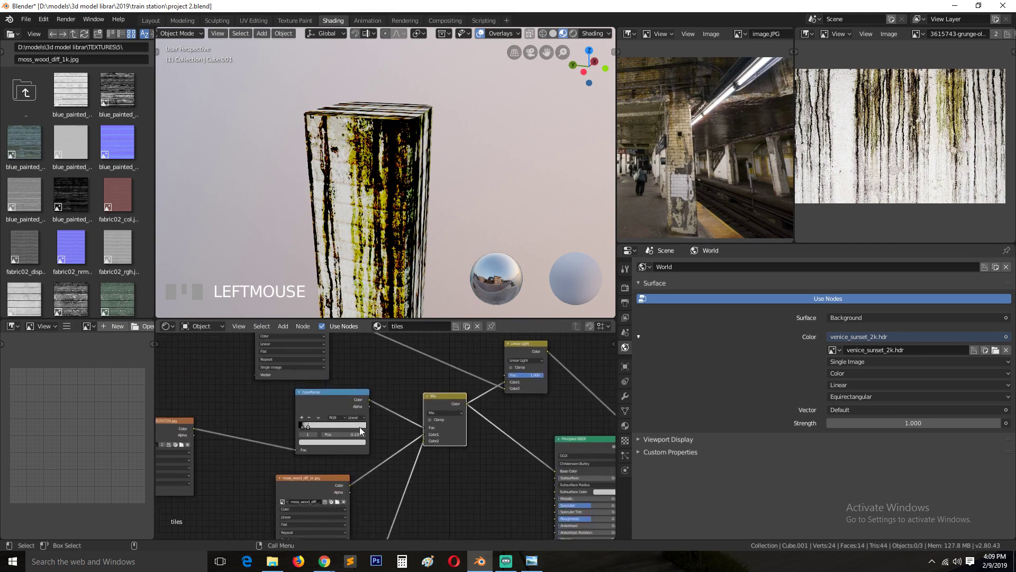
pyautogui.moveTo(281, 431); pyautogui.dragTo(293, 458, button='middle')
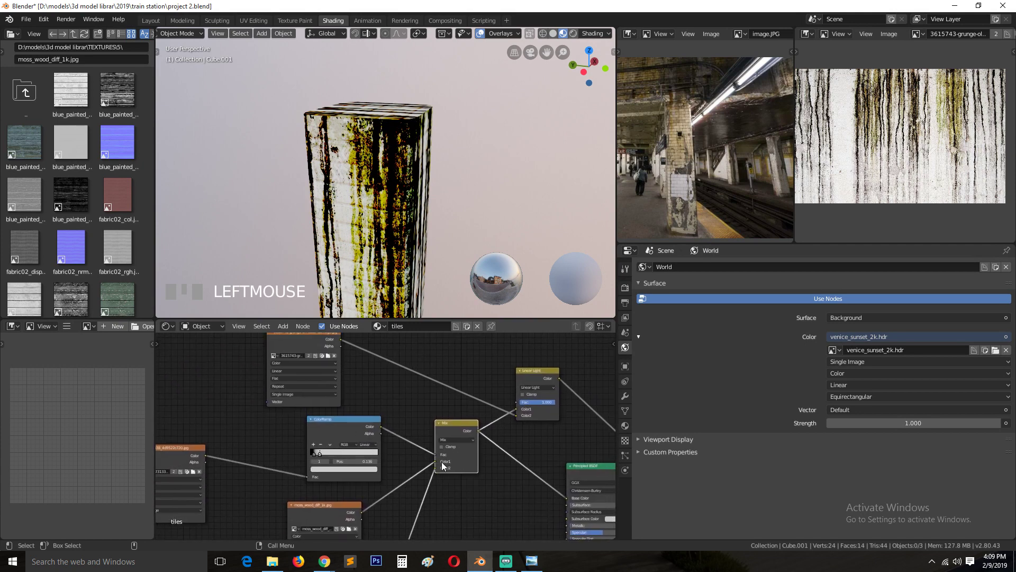
pyautogui.scroll(4, 440, 459)
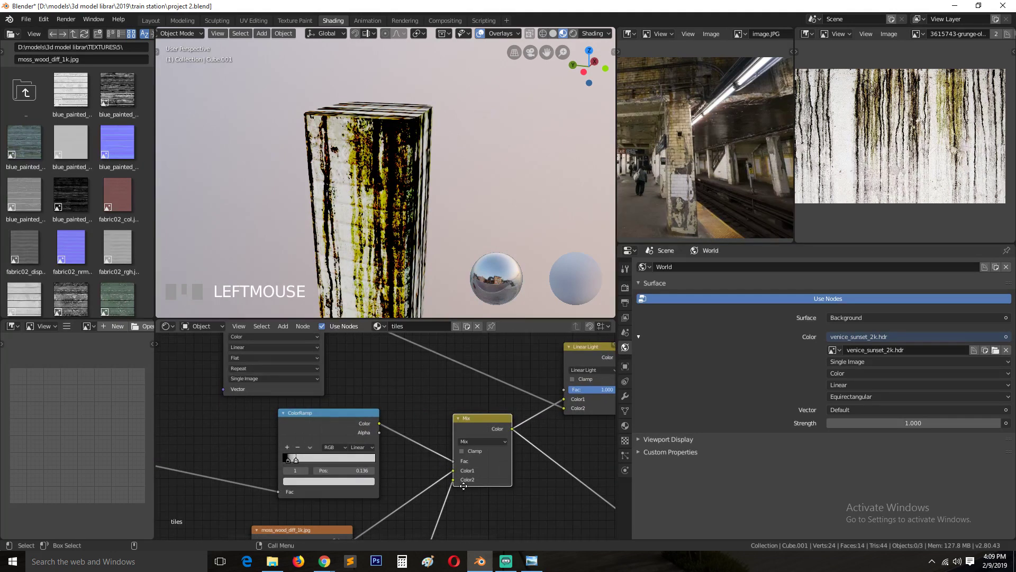
pyautogui.moveTo(464, 486)
pyautogui.mouseDown(button='middle')
pyautogui.moveTo(458, 403)
pyautogui.moveTo(321, 505)
pyautogui.mouseUp(button='middle')
pyautogui.moveTo(408, 439)
pyautogui.mouseDown(button='middle')
pyautogui.moveTo(408, 465)
pyautogui.moveTo(385, 488)
pyautogui.mouseUp(button='middle')
pyautogui.moveTo(443, 412); pyautogui.dragTo(443, 486, button='middle')
pyautogui.click(476, 462)
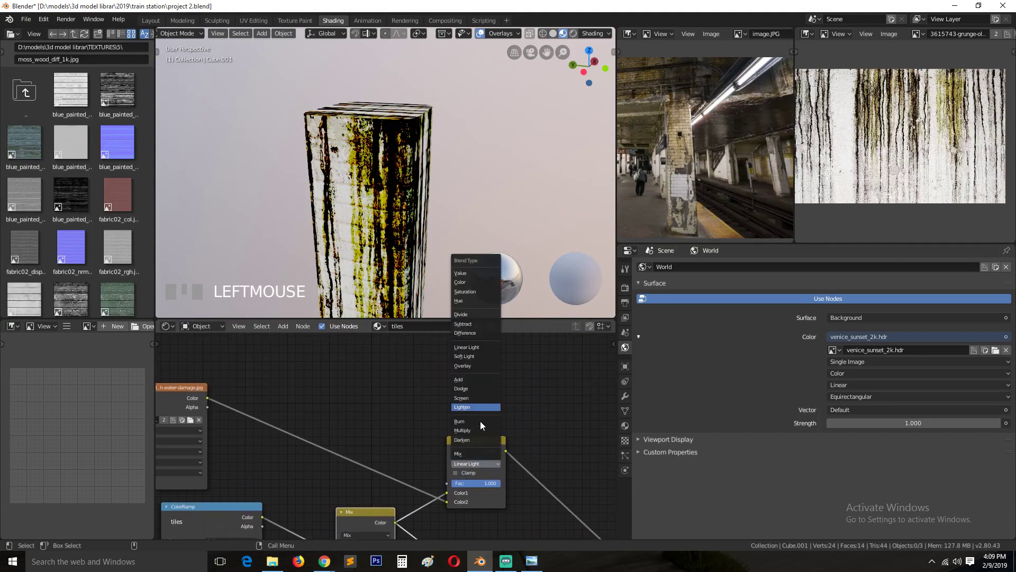
pyautogui.click(466, 450)
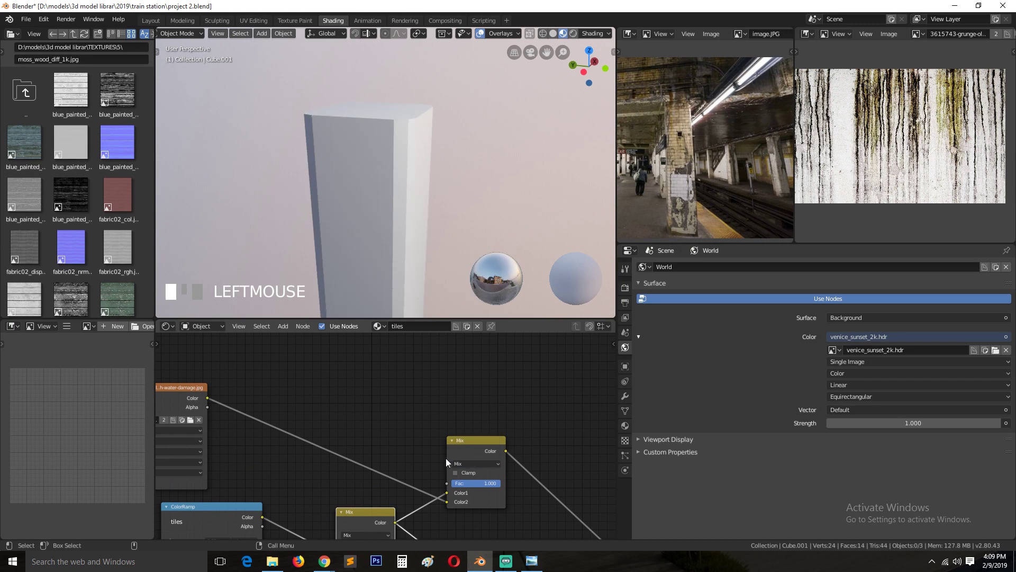
# Move the grunge water-damage texture node closer to the Mix node it feeds
pyautogui.moveTo(433, 433); pyautogui.dragTo(514, 401, button='middle')
pyautogui.moveTo(467, 462); pyautogui.dragTo(481, 422, button='middle')
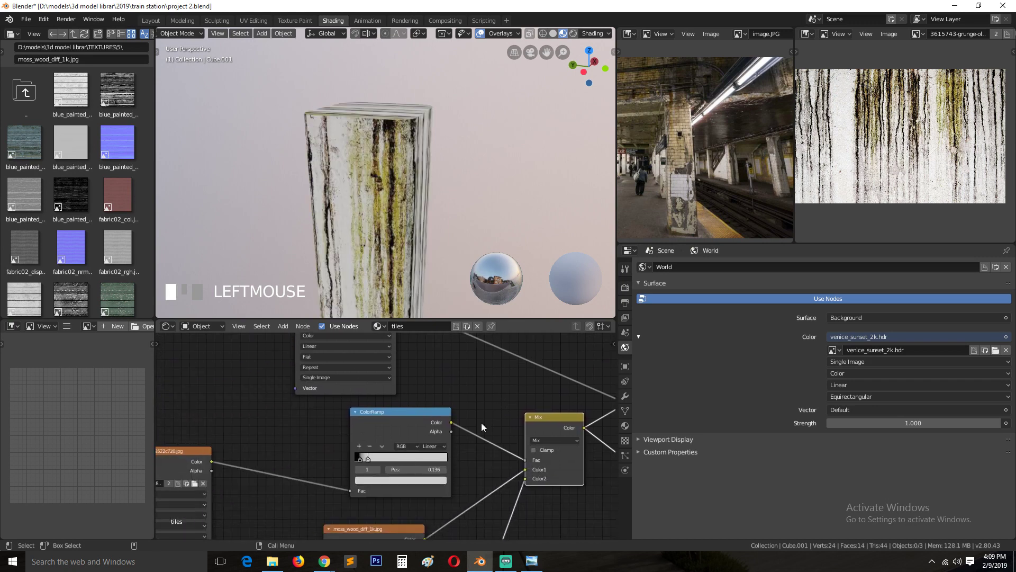
pyautogui.moveTo(342, 424); pyautogui.dragTo(313, 465, button='middle')
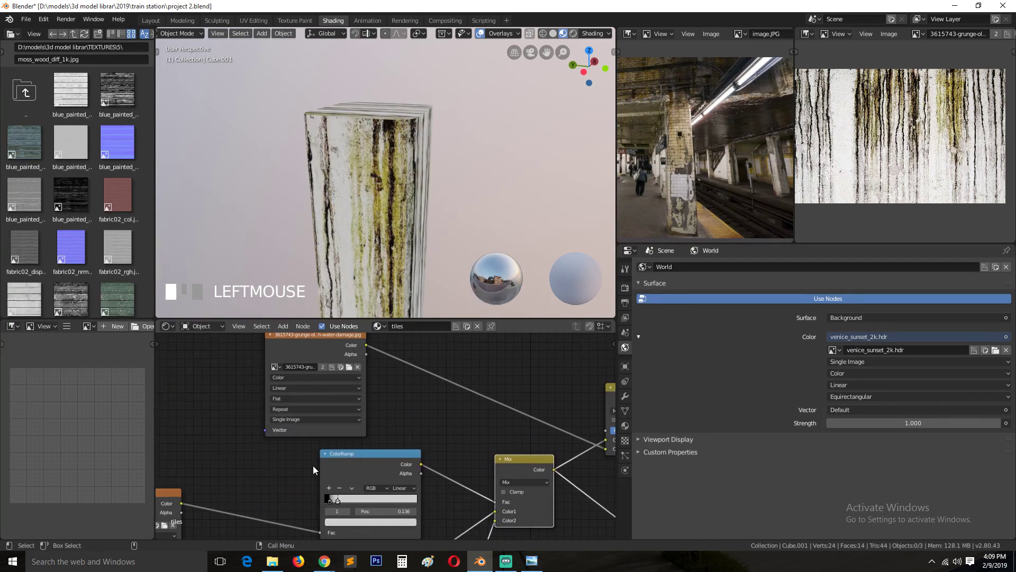
pyautogui.scroll(-3, 418, 457)
pyautogui.moveTo(595, 437); pyautogui.dragTo(491, 445, button='middle')
pyautogui.scroll(1, 485, 465)
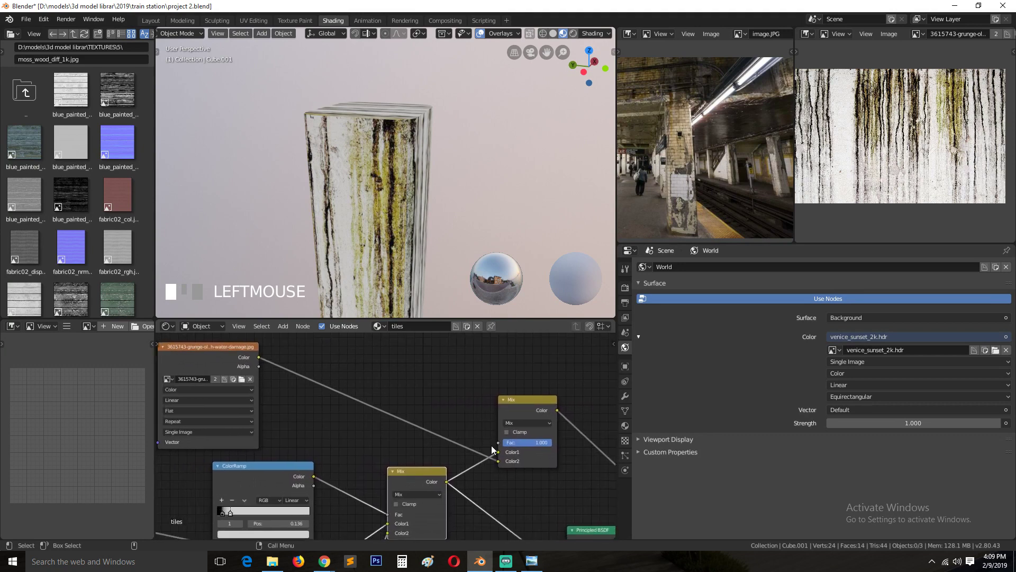
pyautogui.moveTo(194, 346); pyautogui.dragTo(278, 351)
# Examine the grunge streaks on the pillar's faces and edges up close and from several sides
pyautogui.scroll(2, 329, 203)
pyautogui.scroll(-1, 328, 204)
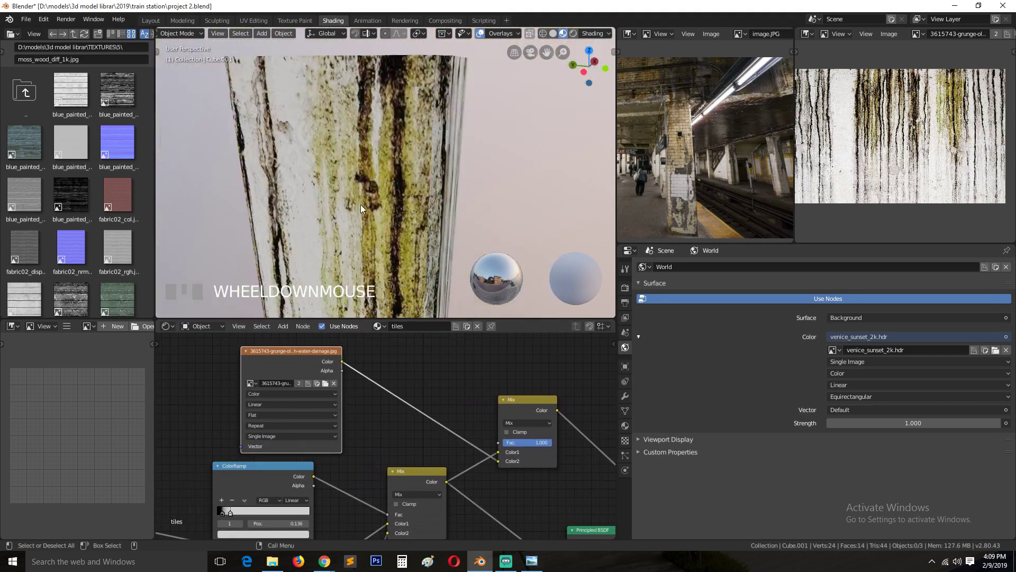
pyautogui.press('`')
pyautogui.moveTo(390, 174); pyautogui.dragTo(356, 186, button='middle')
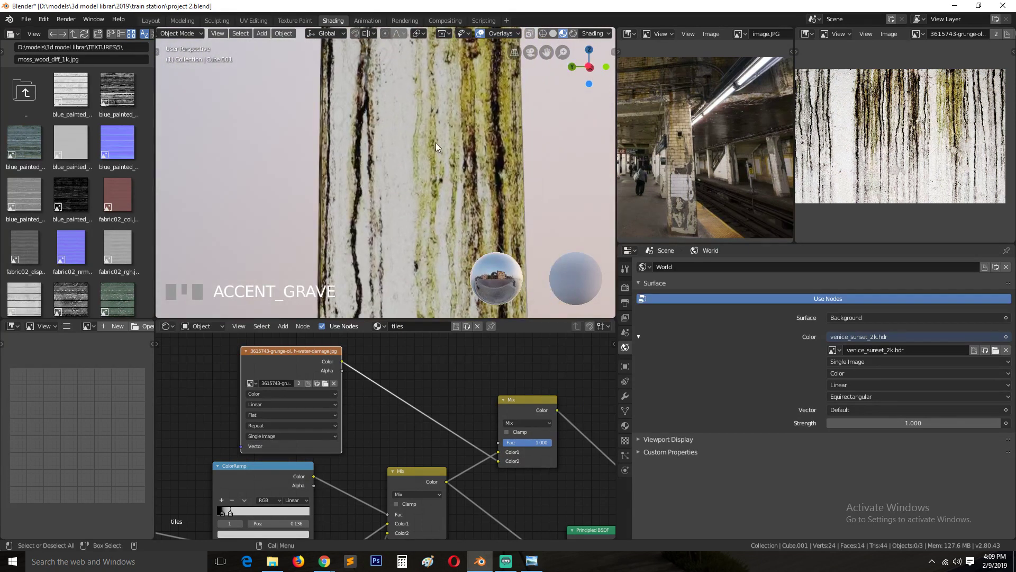
pyautogui.moveTo(436, 142); pyautogui.dragTo(373, 201, button='middle')
pyautogui.scroll(-2, 303, 146)
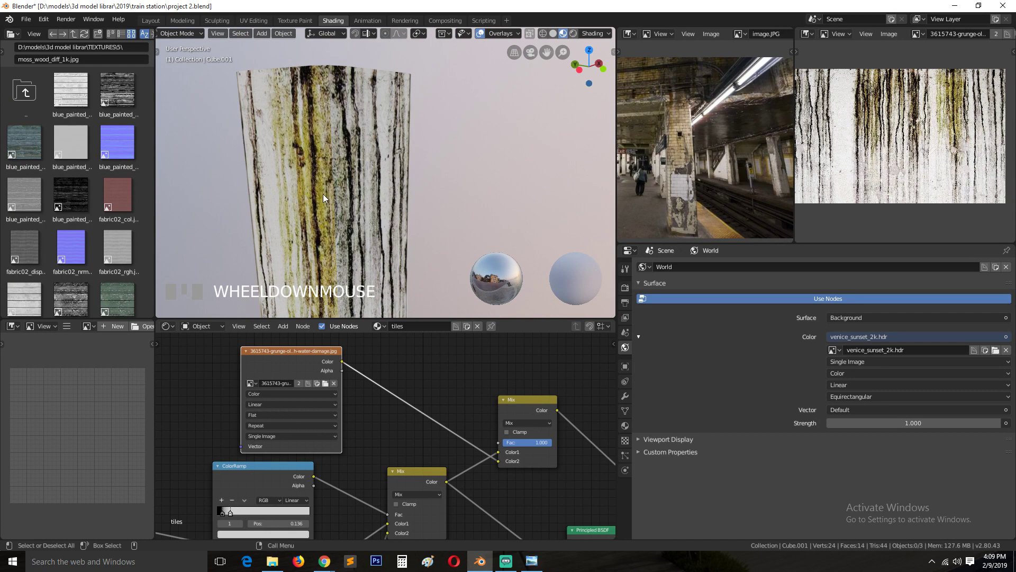
pyautogui.press('`')
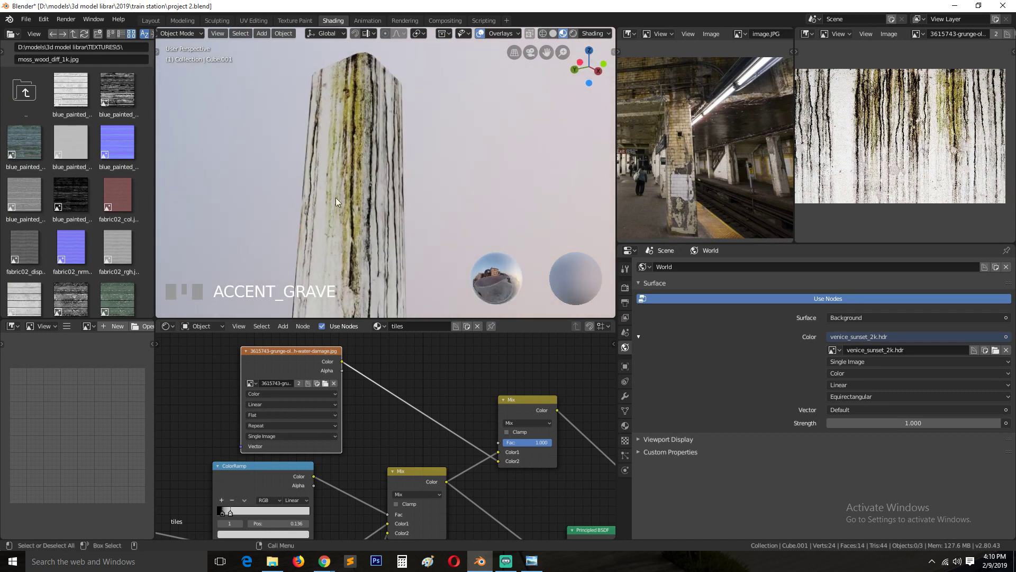
pyautogui.scroll(-2, 354, 220)
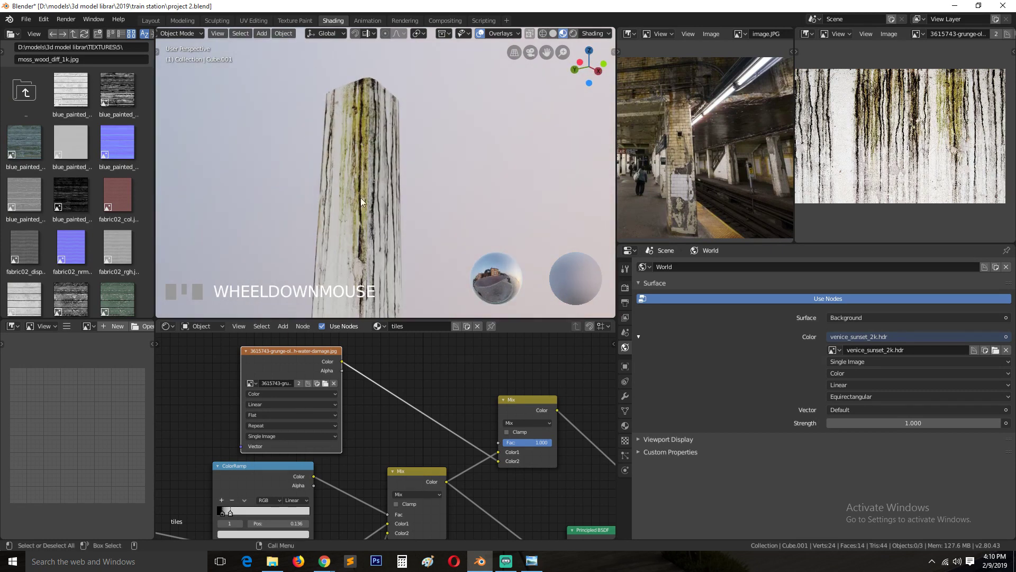
pyautogui.moveTo(360, 198); pyautogui.dragTo(353, 253, button='middle')
pyautogui.scroll(2, 342, 258)
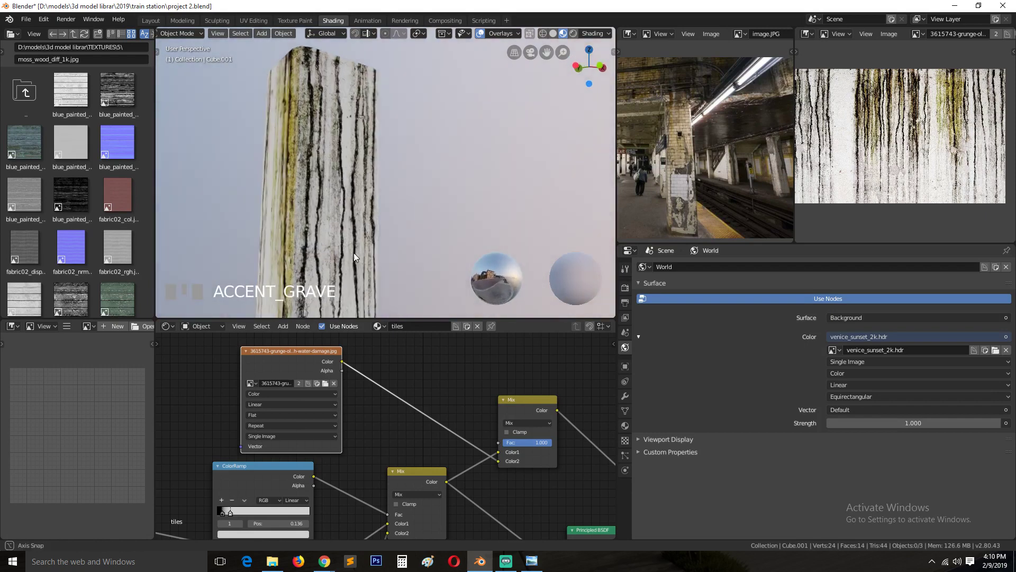
pyautogui.moveTo(350, 123); pyautogui.dragTo(319, 106, button='middle')
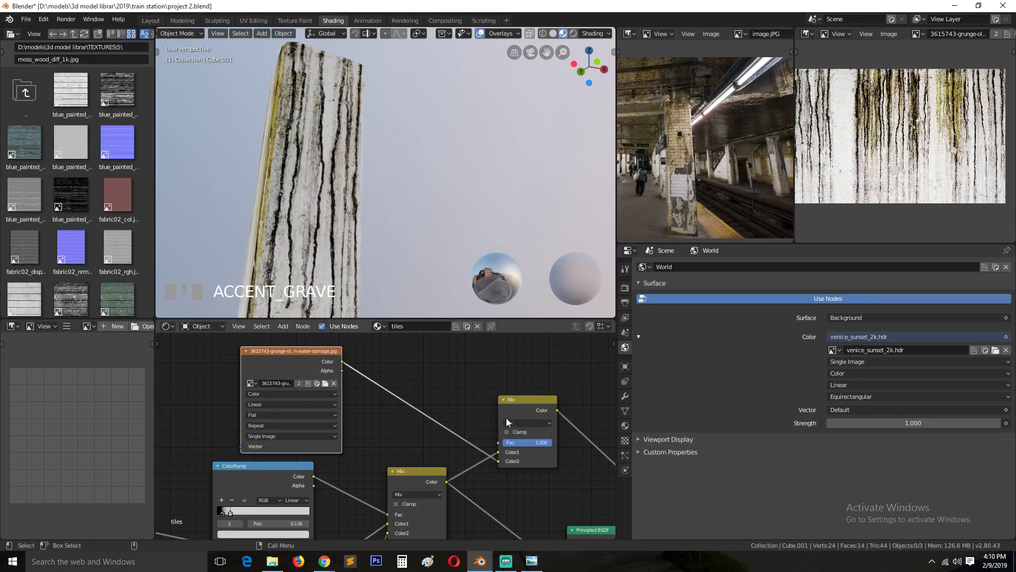
# Set the grunge Mix node's blend type to Multiply with a factor of 1.000, checking the streaks over the tiles
pyautogui.click(527, 423)
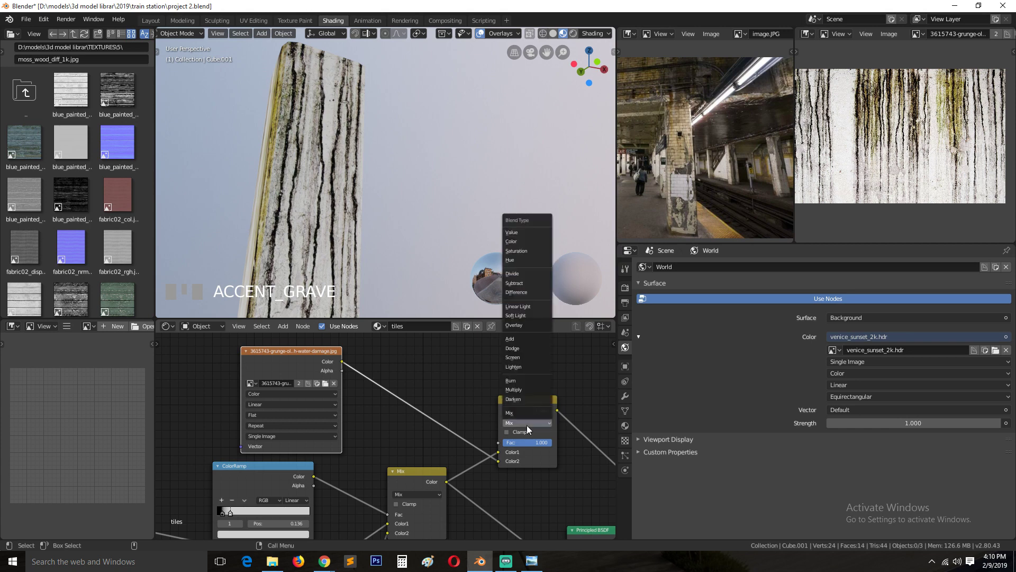
pyautogui.click(528, 389)
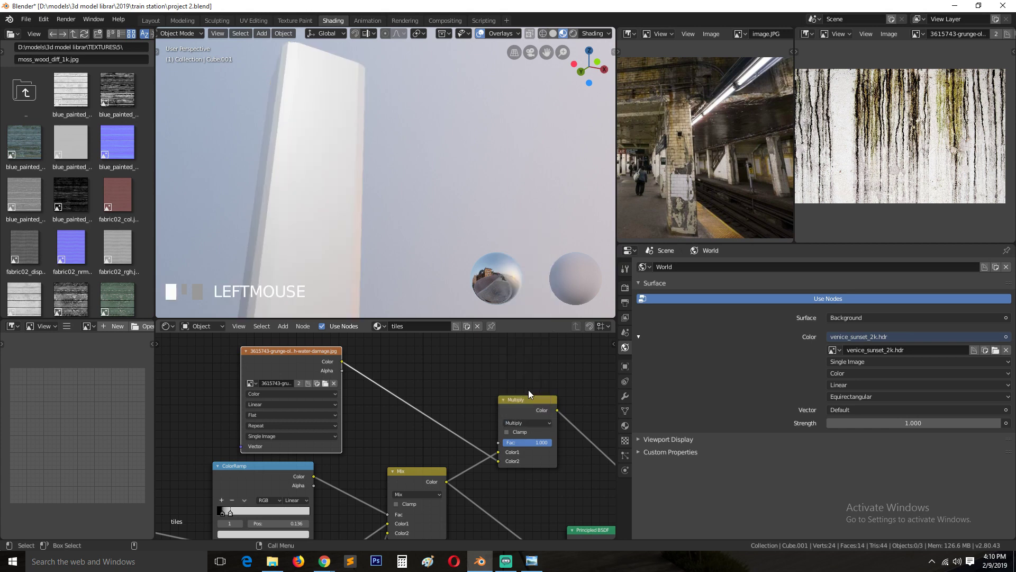
pyautogui.press('`')
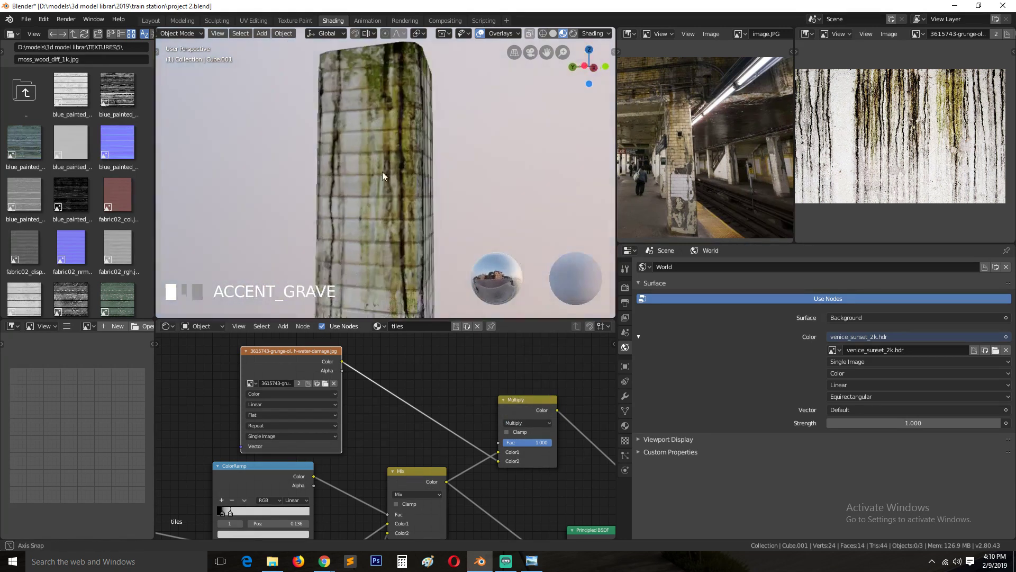
pyautogui.moveTo(398, 220); pyautogui.dragTo(354, 147, button='middle')
pyautogui.scroll(-4, 352, 174)
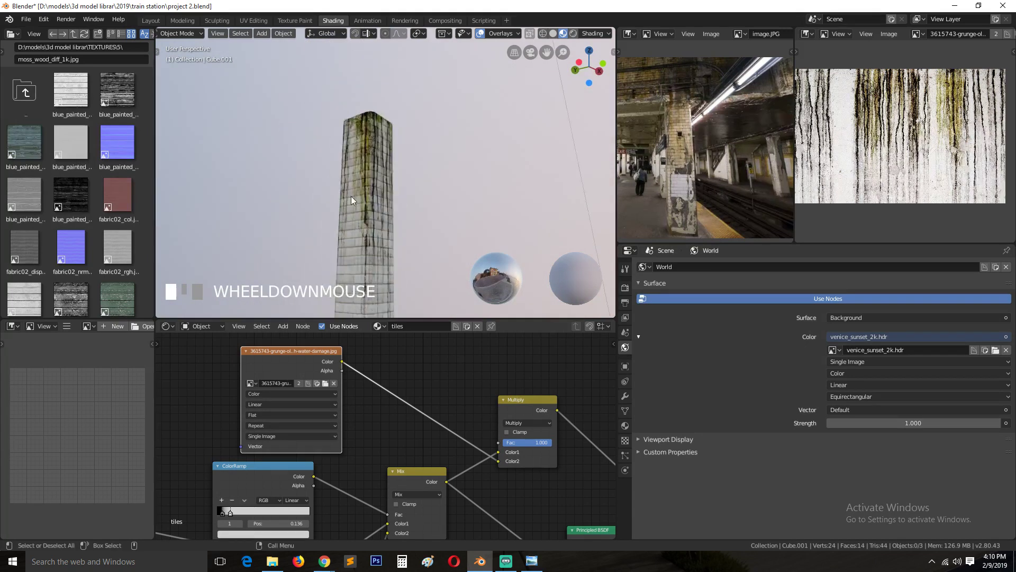
pyautogui.scroll(6, 318, 217)
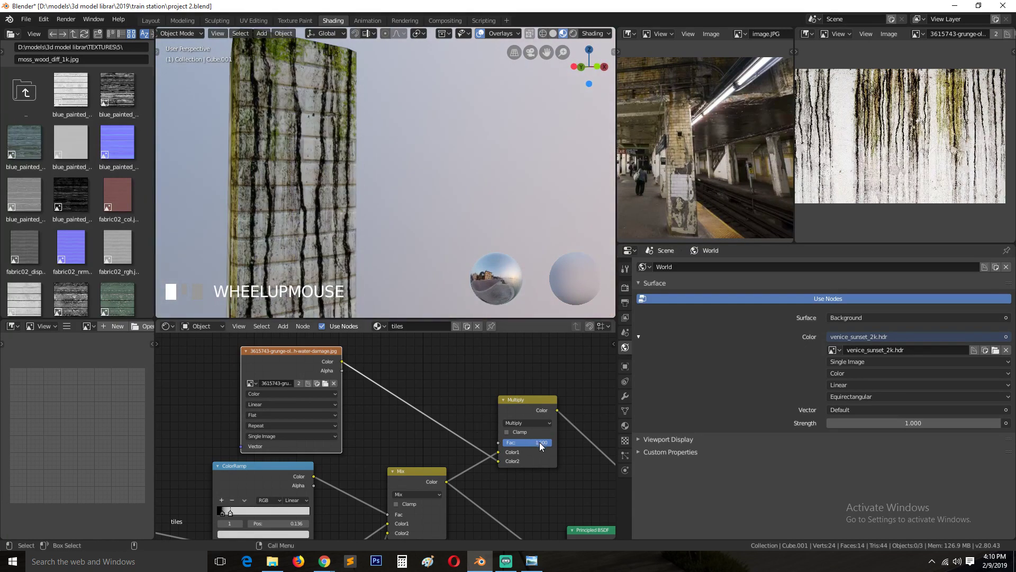
pyautogui.moveTo(539, 443); pyautogui.dragTo(552, 442)
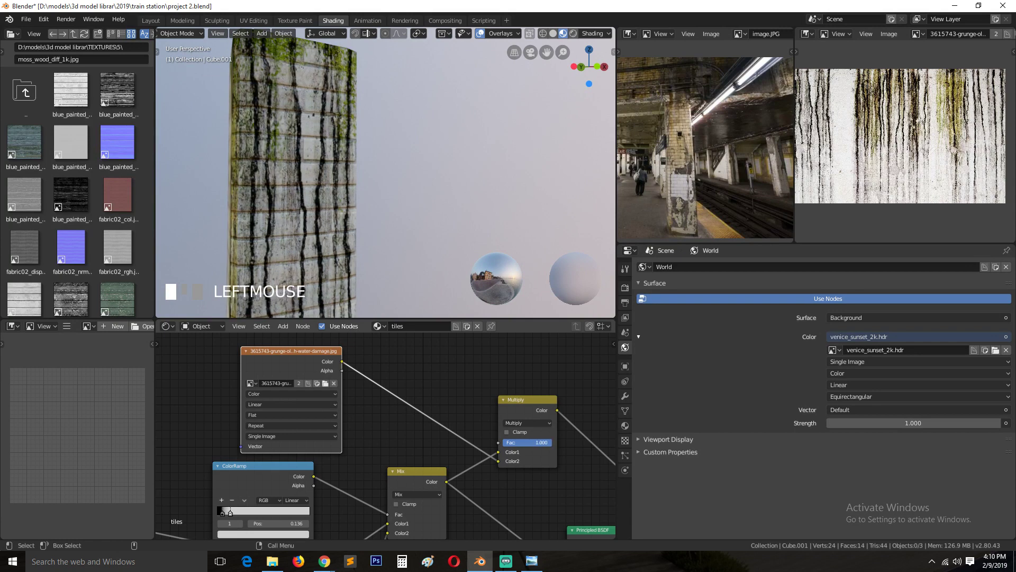
# Inspect the multiplied grunge along the pillar's full height from all sides, from the mossy top to the base
pyautogui.moveTo(378, 212); pyautogui.dragTo(364, 164, button='middle')
pyautogui.scroll(-5, 328, 180)
pyautogui.scroll(3, 364, 164)
pyautogui.moveTo(362, 204); pyautogui.dragTo(396, 170, button='middle')
pyautogui.scroll(-2, 380, 190)
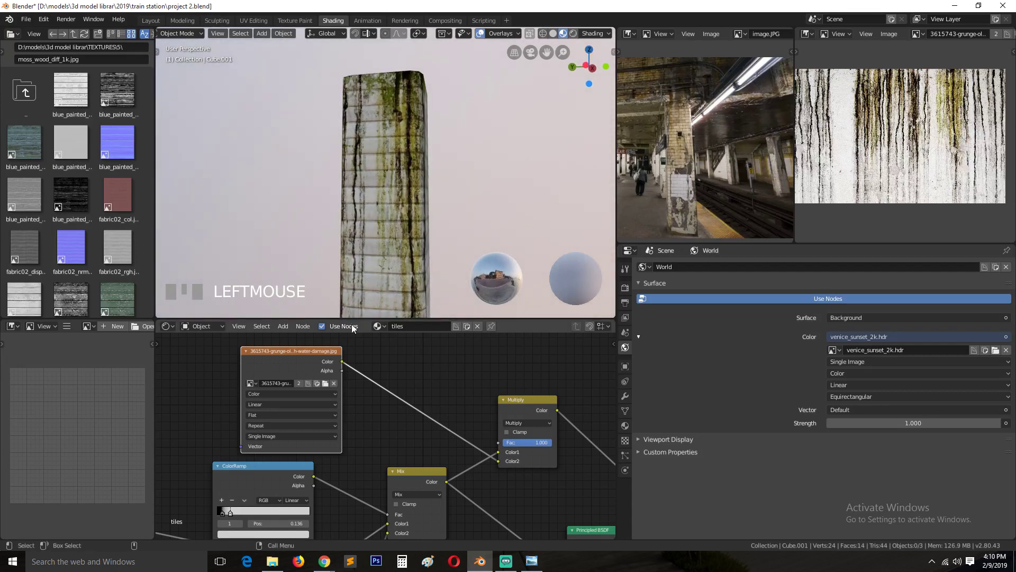
pyautogui.moveTo(344, 210); pyautogui.dragTo(307, 122, button='middle')
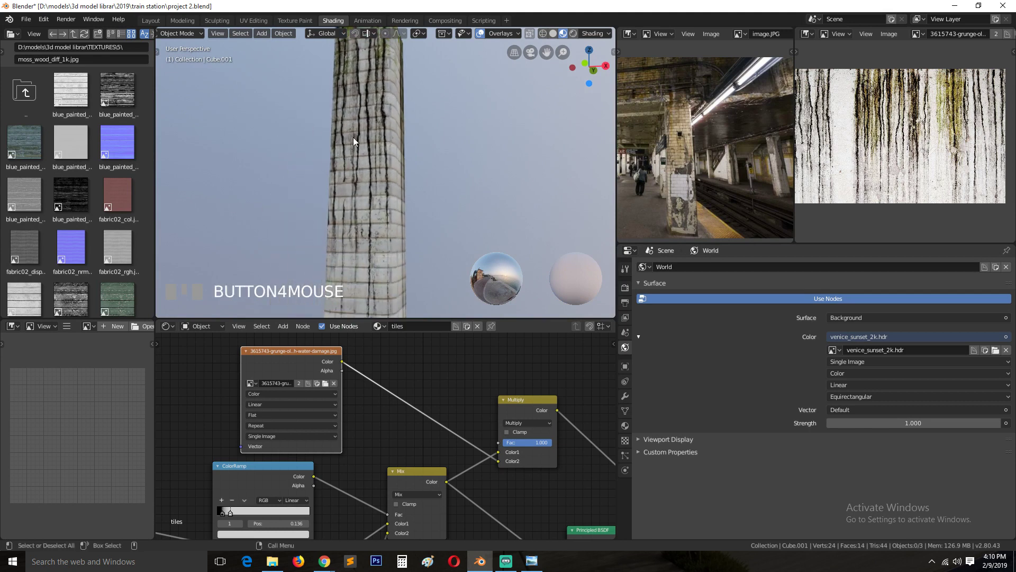
pyautogui.moveTo(411, 203); pyautogui.dragTo(308, 239, button='middle')
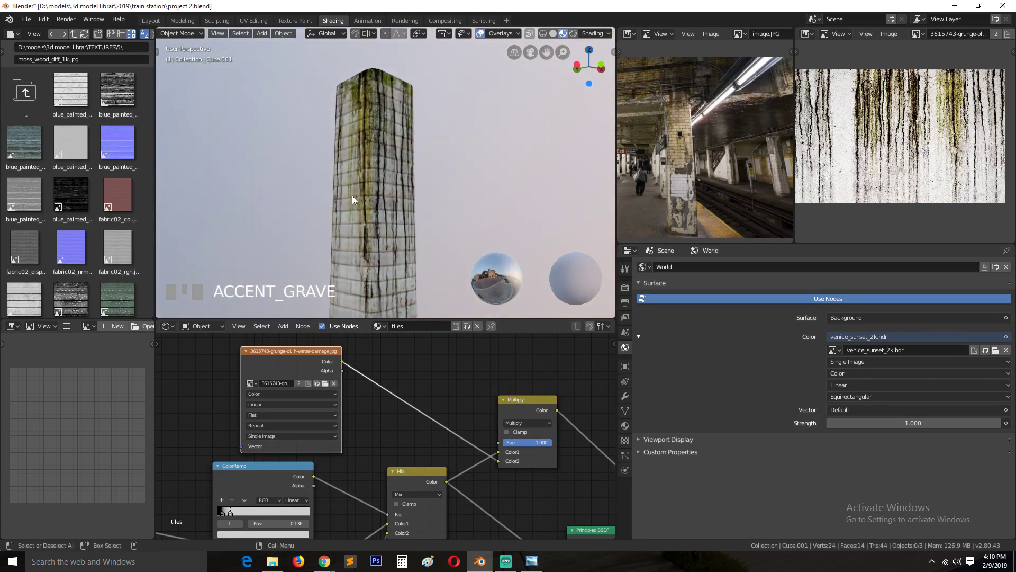
pyautogui.moveTo(351, 196); pyautogui.dragTo(325, 151, button='middle')
pyautogui.scroll(-2, 331, 200)
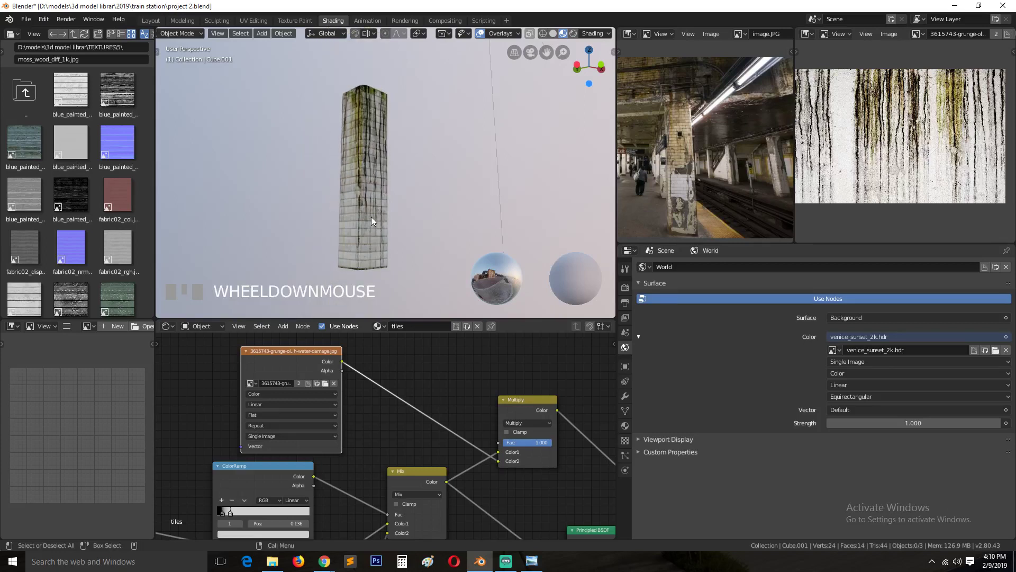
pyautogui.press('`')
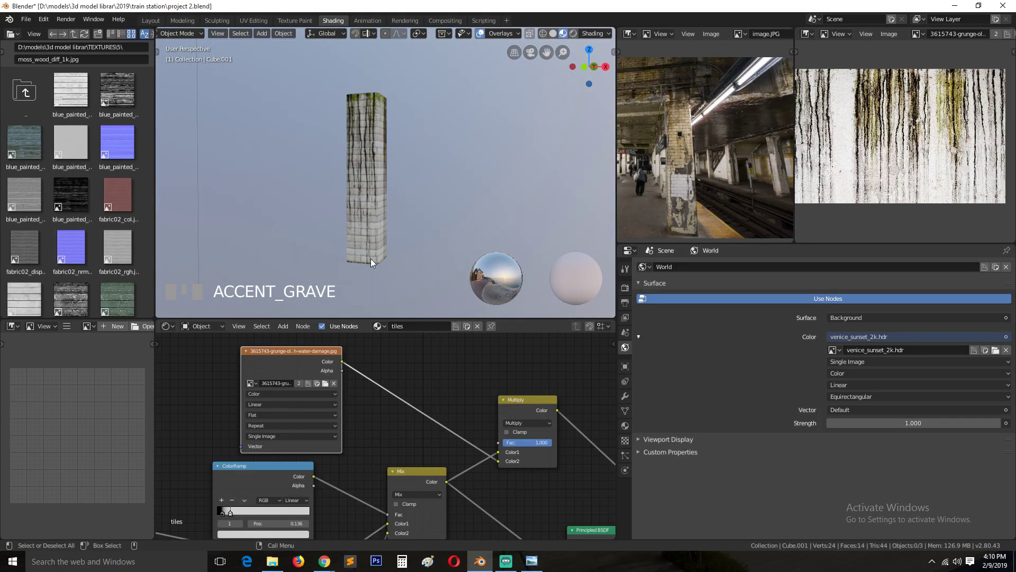
pyautogui.moveTo(382, 245); pyautogui.dragTo(370, 211, button='middle')
# Save the project file
pyautogui.moveTo(372, 359); pyautogui.dragTo(405, 395, button='middle')
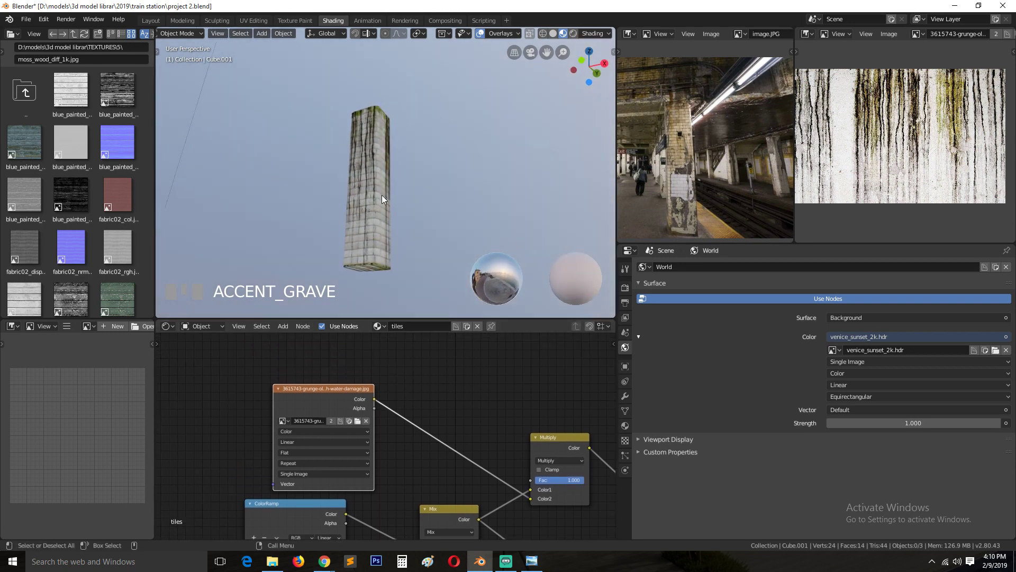
pyautogui.hotkey('ctrl', 's')
pyautogui.moveTo(389, 214); pyautogui.dragTo(411, 282, button='middle')
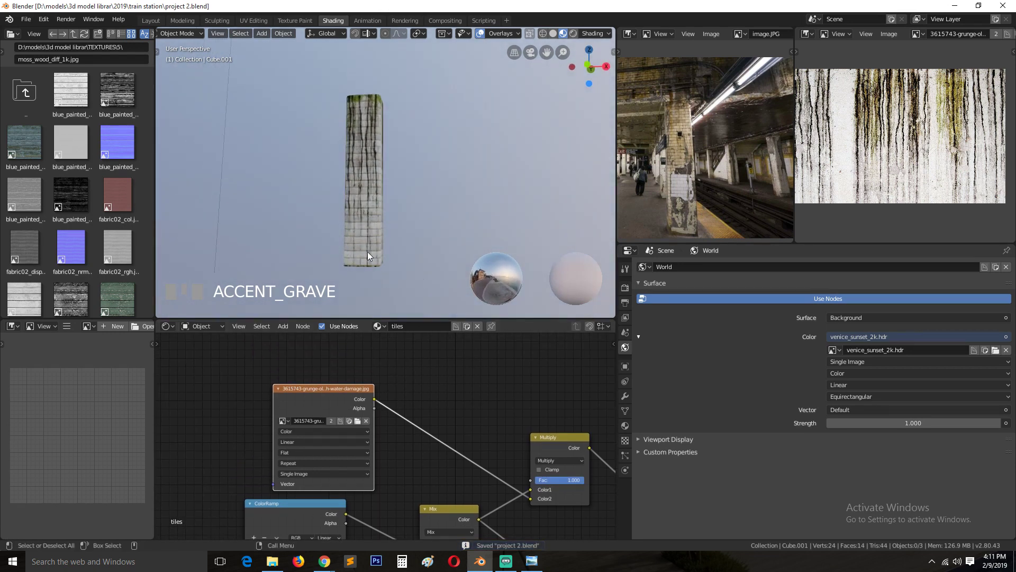
# Add a Gradient Texture node in the empty area above and to the left of the grunge texture node
pyautogui.moveTo(389, 368); pyautogui.dragTo(517, 442, button='middle')
pyautogui.scroll(1, 408, 270)
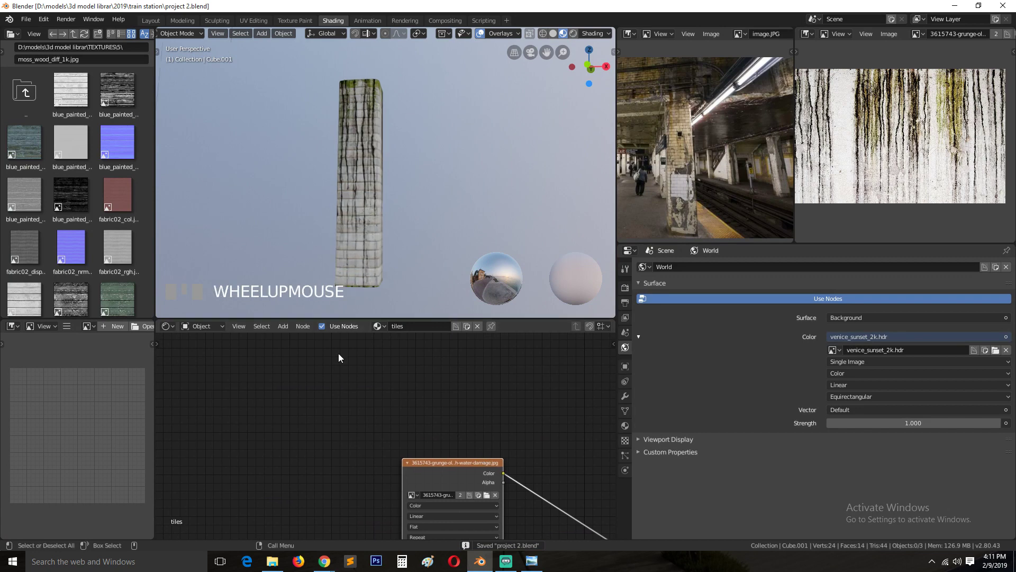
pyautogui.hotkey('shift', 'a')
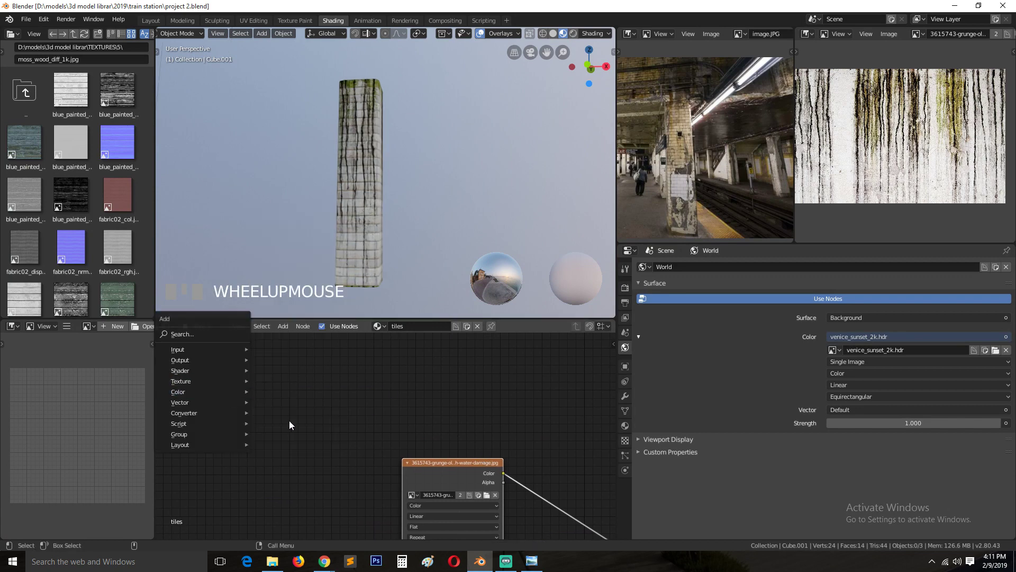
pyautogui.hotkey('shift', 'a')
pyautogui.moveTo(237, 386)
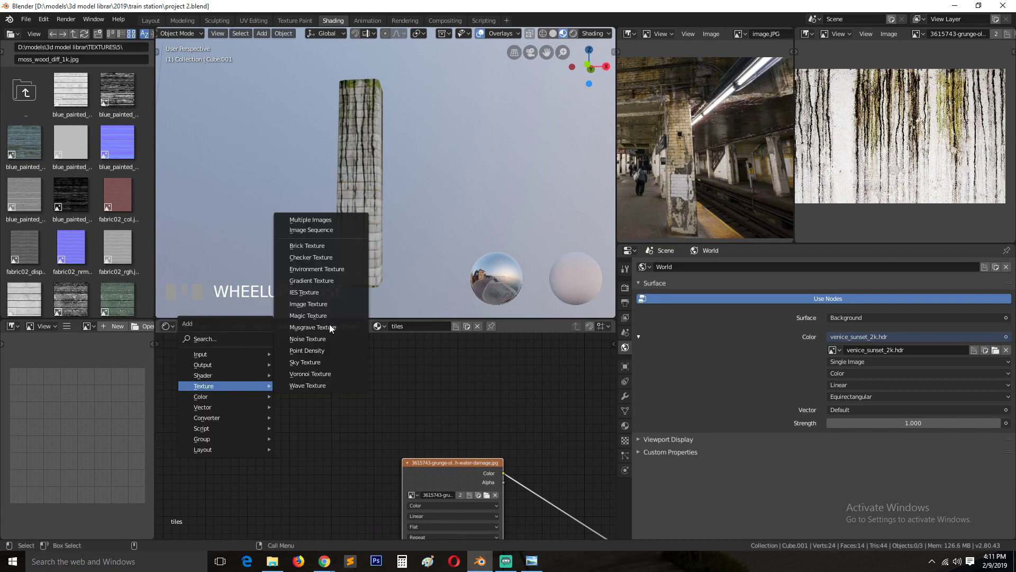
pyautogui.click(317, 280)
pyautogui.click(281, 380)
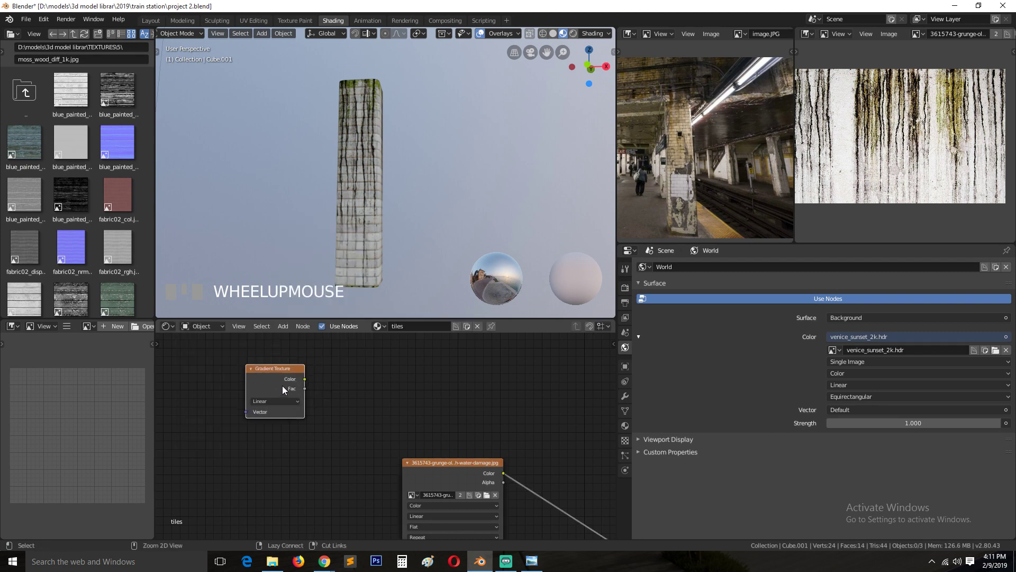
# Preview the Gradient Texture's color output on the pillar and examine the gradient's direction from several sides
pyautogui.keyDown('ctrl'); pyautogui.keyDown('shift'); pyautogui.click(278, 376); pyautogui.keyUp('shift'); pyautogui.keyUp('ctrl')
pyautogui.press('`')
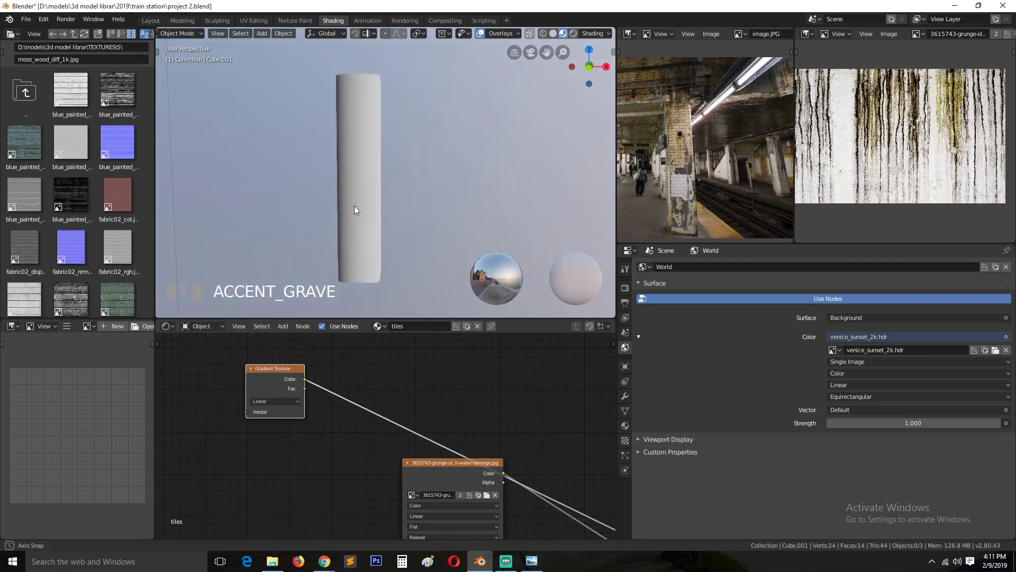
pyautogui.moveTo(458, 207); pyautogui.dragTo(325, 154, button='middle')
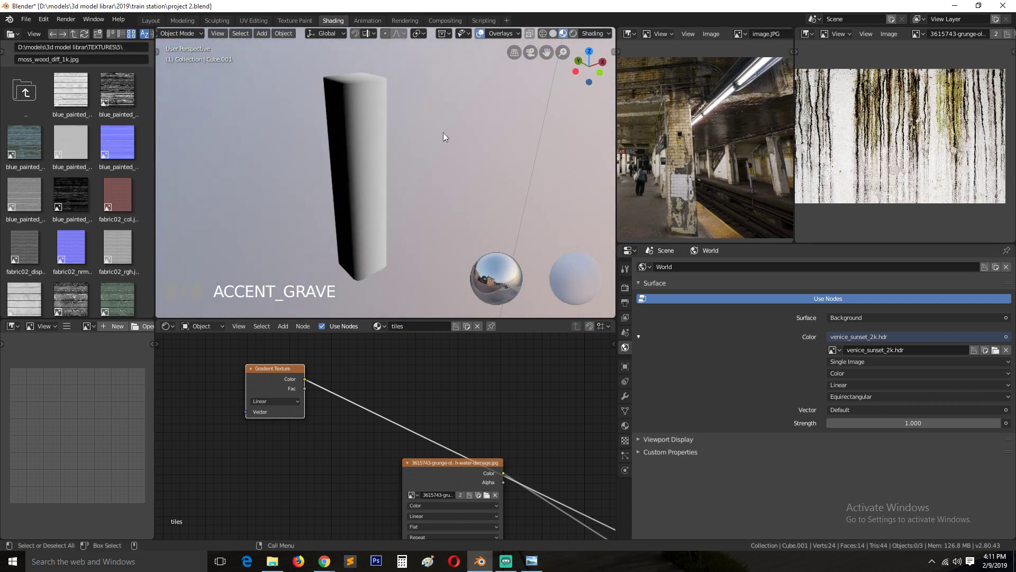
pyautogui.moveTo(442, 171); pyautogui.dragTo(417, 148, button='middle')
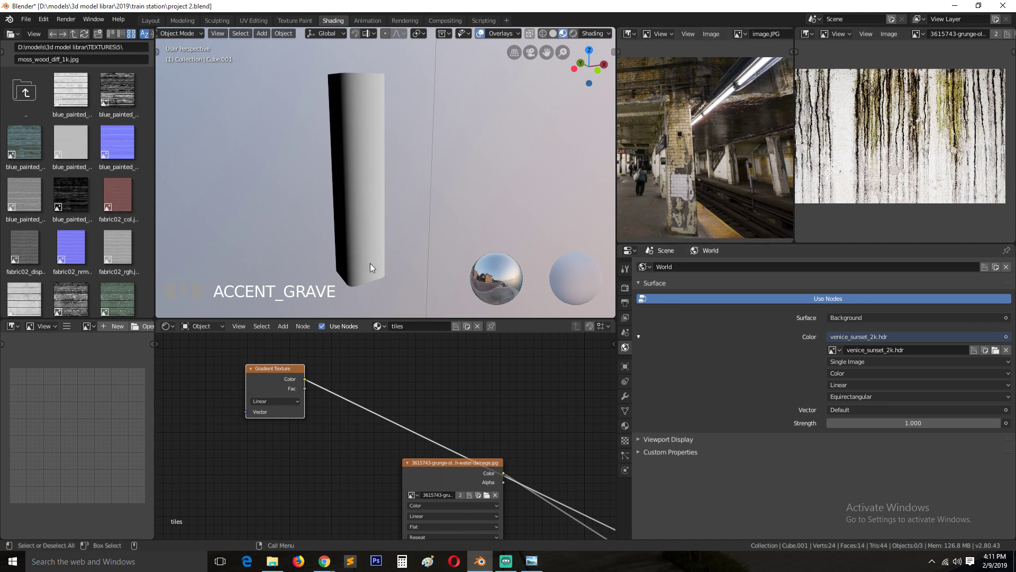
# Preview the Multiply node on the pillar and examine how the grunge streaks run from the base to the mossy top
pyautogui.moveTo(529, 477); pyautogui.dragTo(337, 388, button='middle')
pyautogui.keyDown('ctrl'); pyautogui.keyDown('shift'); pyautogui.click(493, 434); pyautogui.keyUp('shift'); pyautogui.keyUp('ctrl')
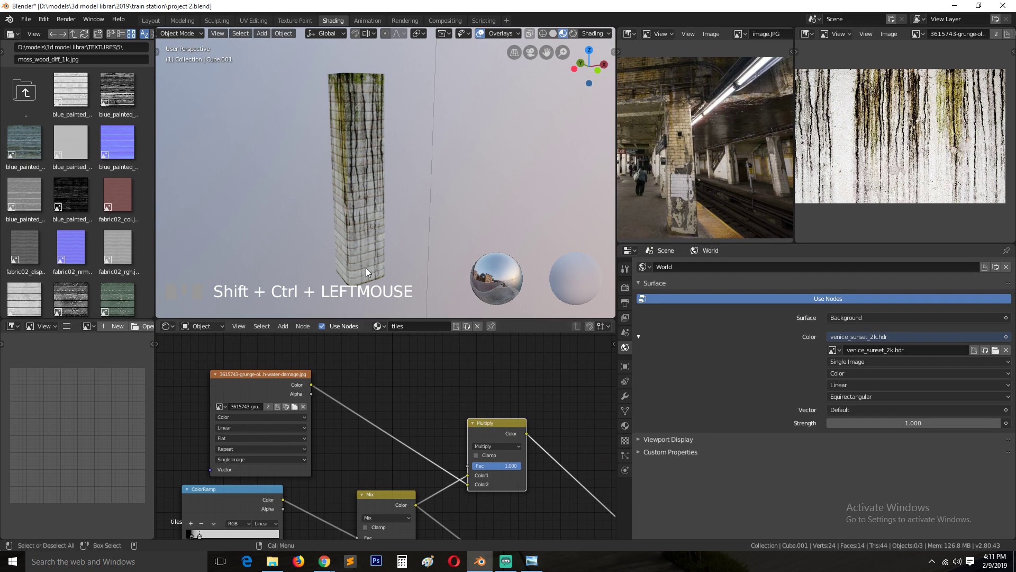
pyautogui.moveTo(366, 269); pyautogui.dragTo(348, 115, button='middle')
pyautogui.scroll(5, 338, 154)
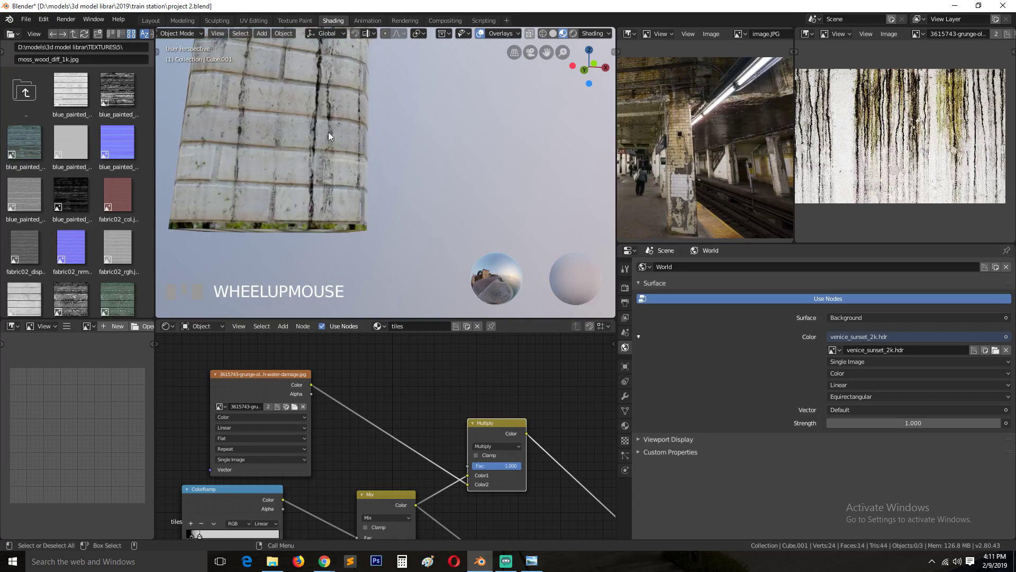
pyautogui.moveTo(321, 220); pyautogui.dragTo(331, 249, button='middle')
pyautogui.scroll(-4, 325, 254)
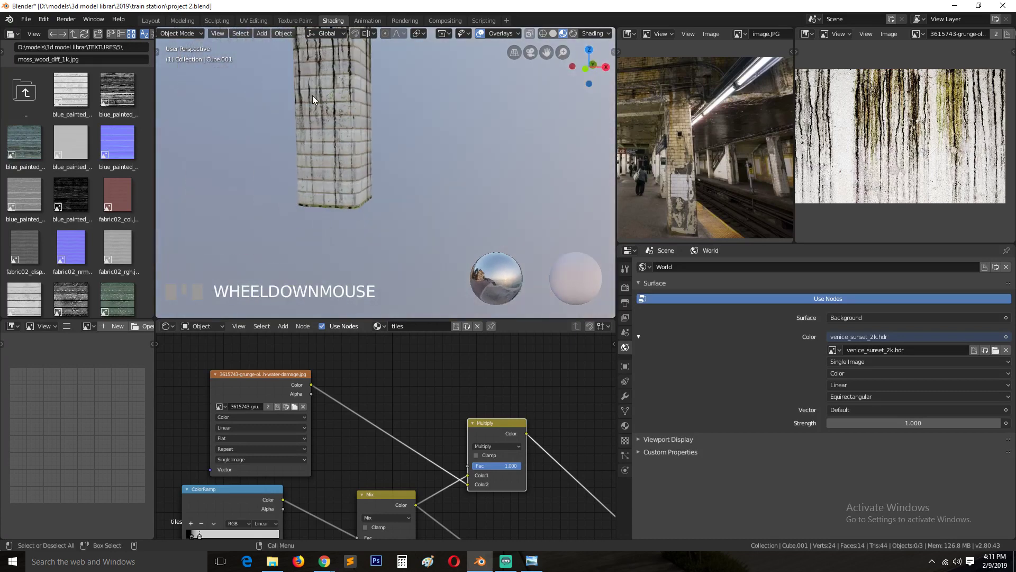
pyautogui.keyDown('shift'); pyautogui.moveTo(312, 95); pyautogui.dragTo(350, 300, button='middle'); pyautogui.keyUp('shift')
pyautogui.scroll(-4, 328, 352)
pyautogui.moveTo(328, 352); pyautogui.dragTo(460, 465, button='middle')
pyautogui.scroll(4, 419, 447)
pyautogui.scroll(1, 379, 424)
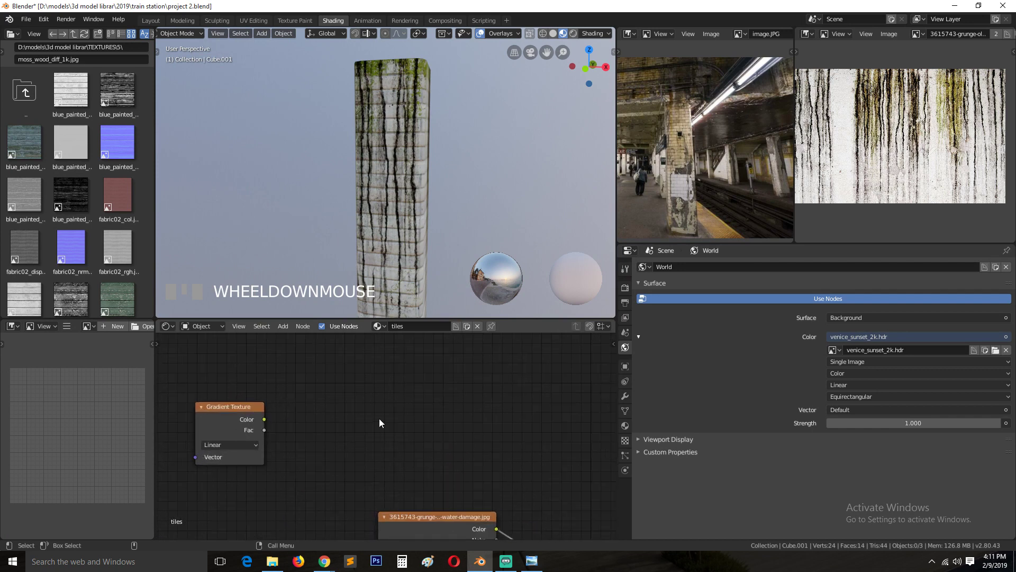
# Shift the Gradient Texture node slightly up and preview its color output on the whole pillar again
pyautogui.moveTo(243, 418); pyautogui.dragTo(265, 391)
pyautogui.keyDown('ctrl'); pyautogui.keyDown('shift'); pyautogui.click(265, 391); pyautogui.keyUp('shift'); pyautogui.keyUp('ctrl')
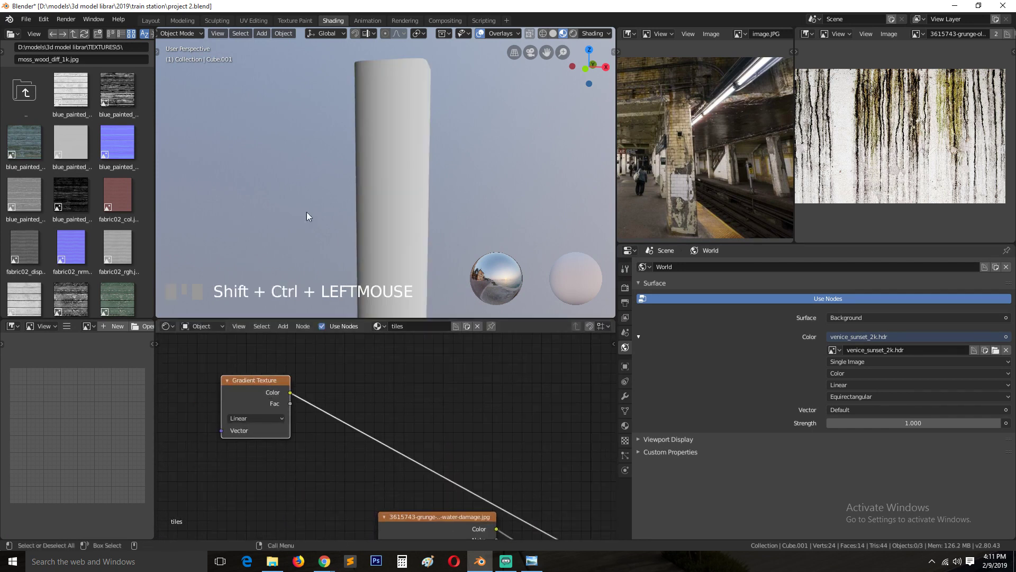
pyautogui.moveTo(306, 211); pyautogui.dragTo(348, 174, button='middle')
pyautogui.scroll(-2, 402, 185)
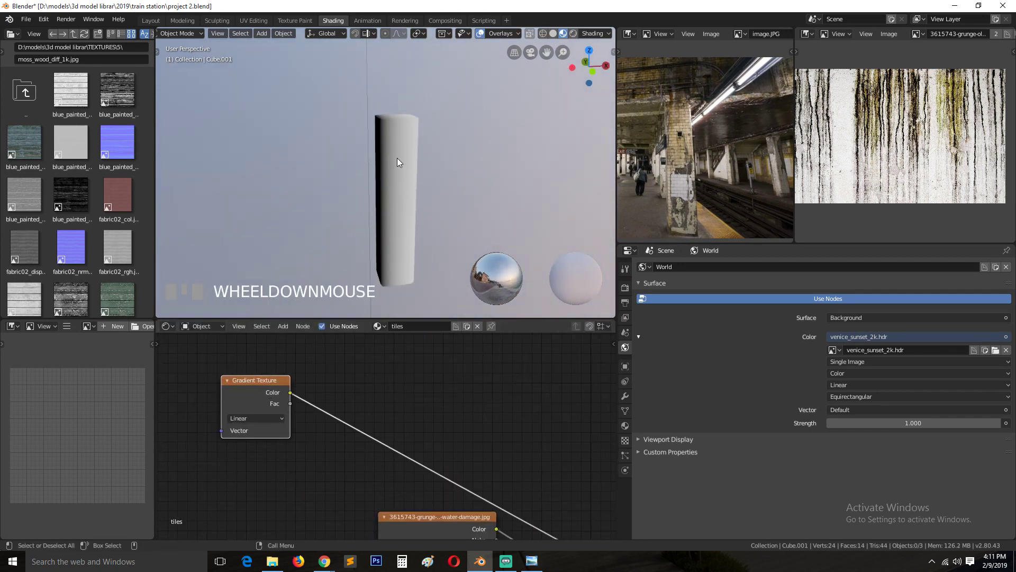
pyautogui.press('`')
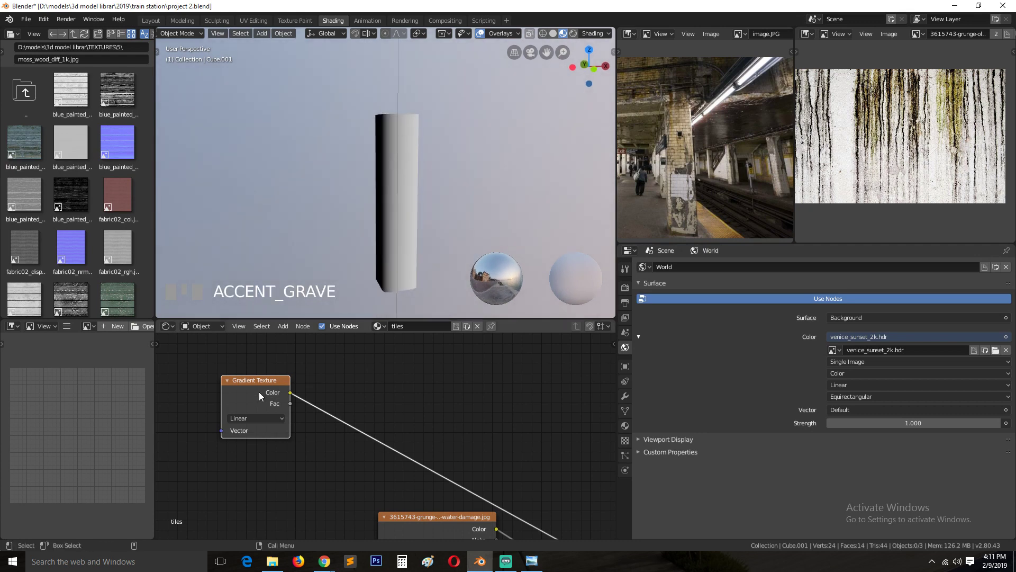
# Move the Gradient Texture node to just above the grunge texture node and preview its Fac output
pyautogui.moveTo(259, 391); pyautogui.dragTo(377, 392)
pyautogui.scroll(-1, 371, 481)
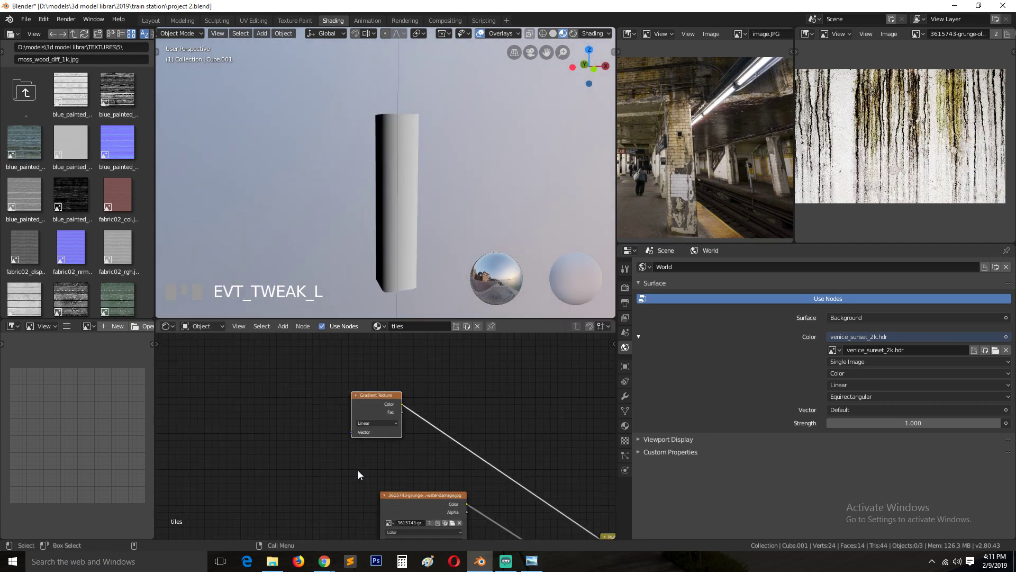
pyautogui.moveTo(357, 470); pyautogui.dragTo(348, 451, button='middle')
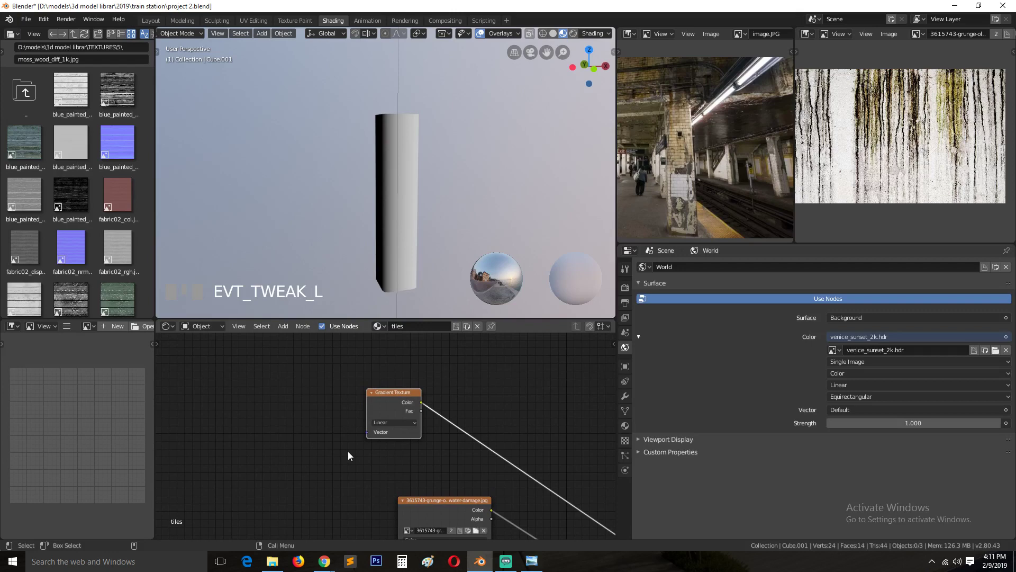
pyautogui.keyDown('ctrl'); pyautogui.keyDown('shift'); pyautogui.click(396, 393); pyautogui.keyUp('shift'); pyautogui.keyUp('ctrl')
pyautogui.keyDown('ctrl'); pyautogui.keyDown('shift'); pyautogui.click(392, 403); pyautogui.keyUp('shift'); pyautogui.keyUp('ctrl')
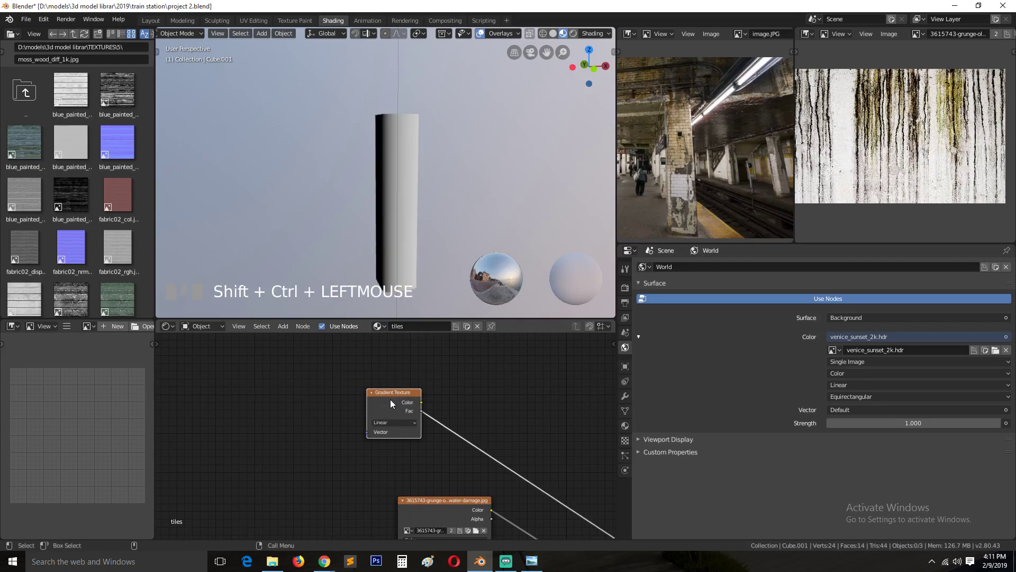
# Add Texture Coordinate and Mapping nodes to the Gradient Texture and preview its Color output on the pillar
pyautogui.click(389, 401)
pyautogui.hotkey('ctrl', 't')
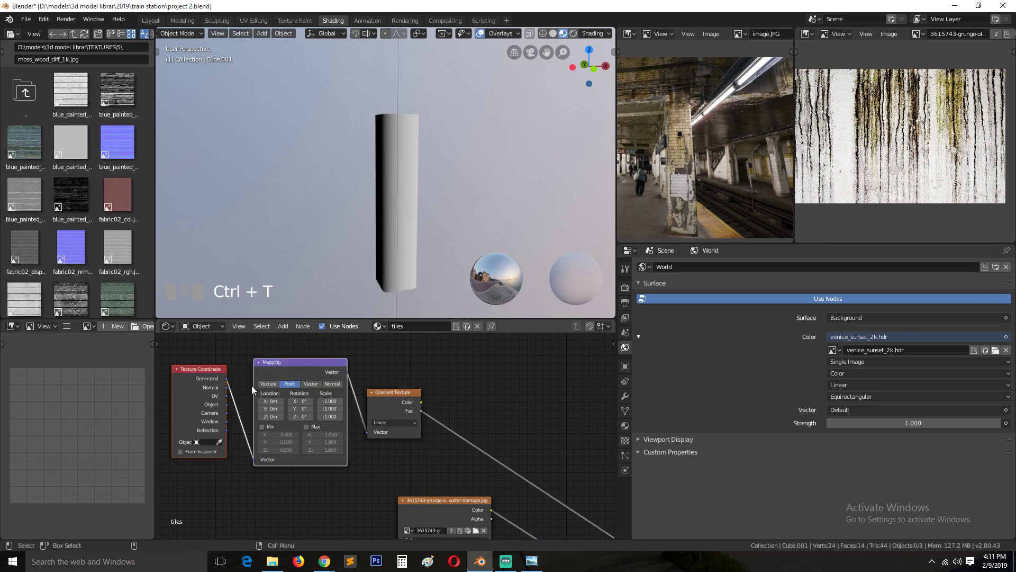
pyautogui.click(394, 401)
pyautogui.keyDown('ctrl'); pyautogui.keyDown('shift'); pyautogui.click(394, 400); pyautogui.keyUp('shift'); pyautogui.keyUp('ctrl')
pyautogui.press('`')
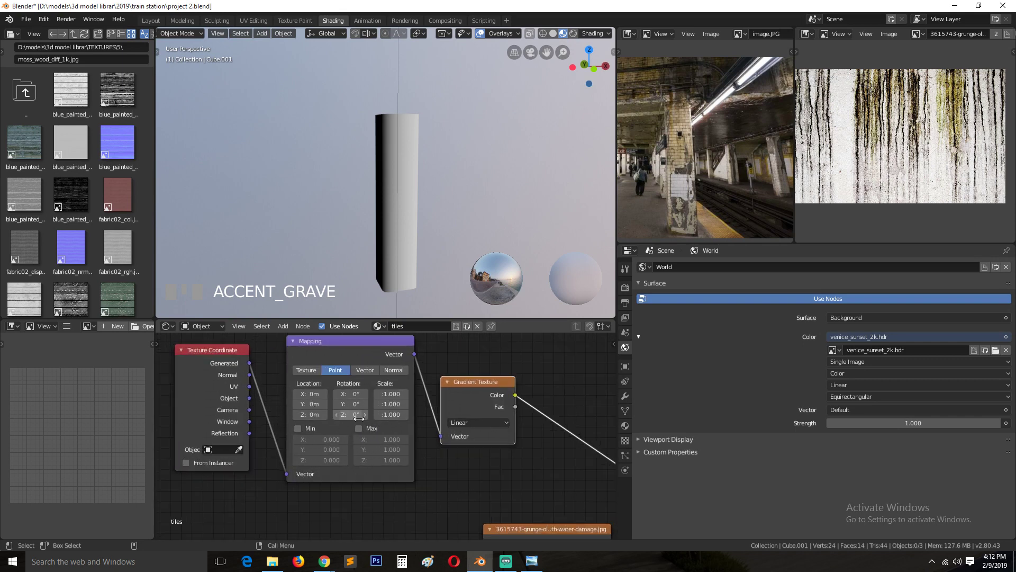
# Try rotating the gradient's mapping about Z, and reset the Z rotation to 0°
pyautogui.moveTo(362, 416); pyautogui.dragTo(418, 416)
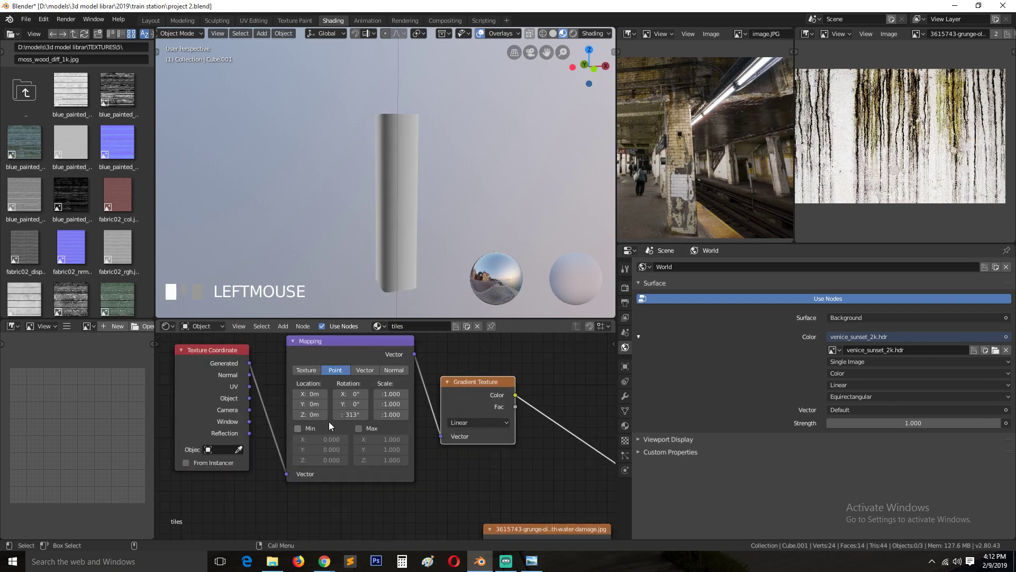
pyautogui.click(341, 414)
pyautogui.write('0')
pyautogui.press('Return')
# Set the gradient Mapping node's Y rotation to 90° so the gradient runs along the pillar's height
pyautogui.moveTo(351, 403); pyautogui.dragTo(381, 404)
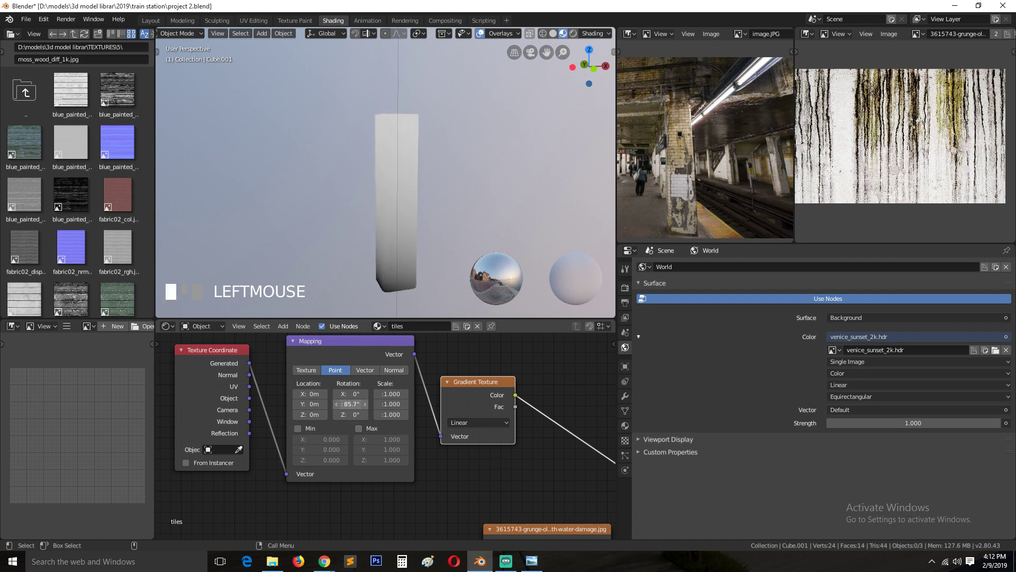
pyautogui.click(350, 404)
pyautogui.write('90')
pyautogui.press('Return')
# Examine the vertical gradient on the pillar from above, below and the sides
pyautogui.moveTo(425, 424); pyautogui.dragTo(269, 445, button='middle')
pyautogui.scroll(-1, 370, 270)
pyautogui.moveTo(369, 270)
pyautogui.mouseDown(button='middle')
pyautogui.moveTo(430, 263)
pyautogui.moveTo(417, 242)
pyautogui.moveTo(382, 309)
pyautogui.moveTo(372, 267)
pyautogui.mouseUp(button='middle')
pyautogui.scroll(4, 399, 263)
pyautogui.scroll(-4, 382, 310)
pyautogui.moveTo(388, 182); pyautogui.dragTo(373, 142, button='middle')
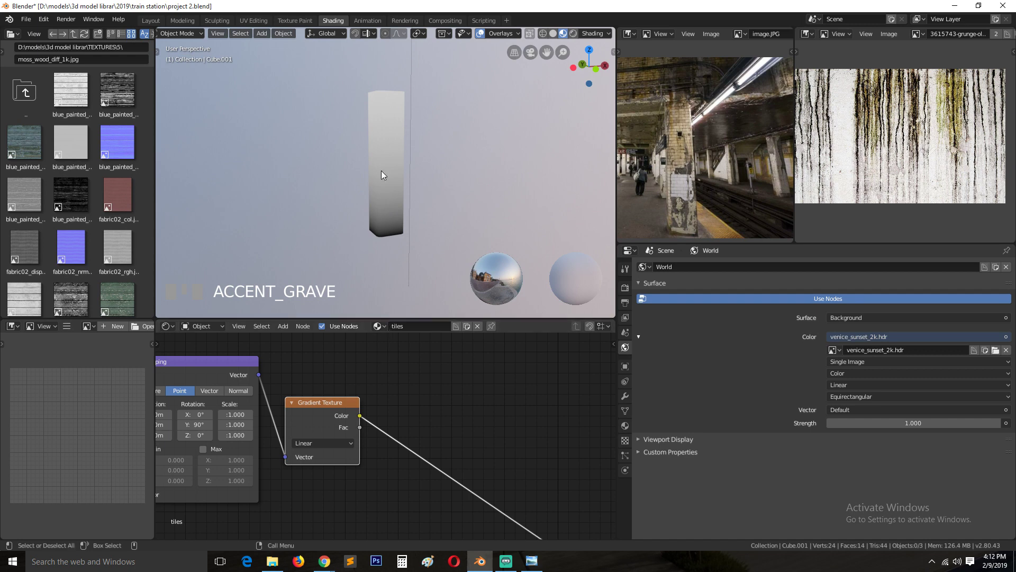
pyautogui.moveTo(381, 170); pyautogui.dragTo(304, 249, button='middle')
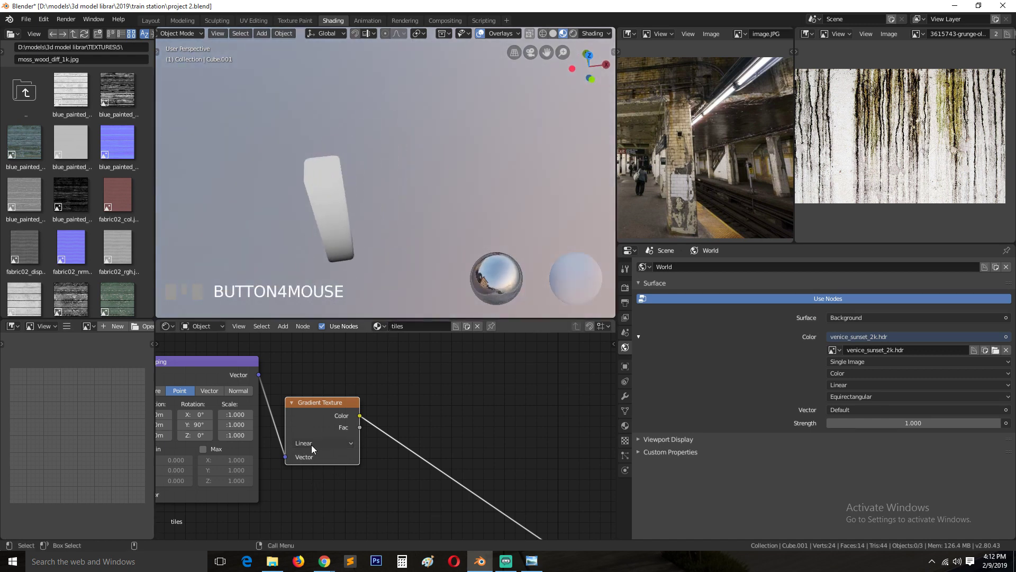
pyautogui.moveTo(310, 212); pyautogui.dragTo(308, 185, button='middle')
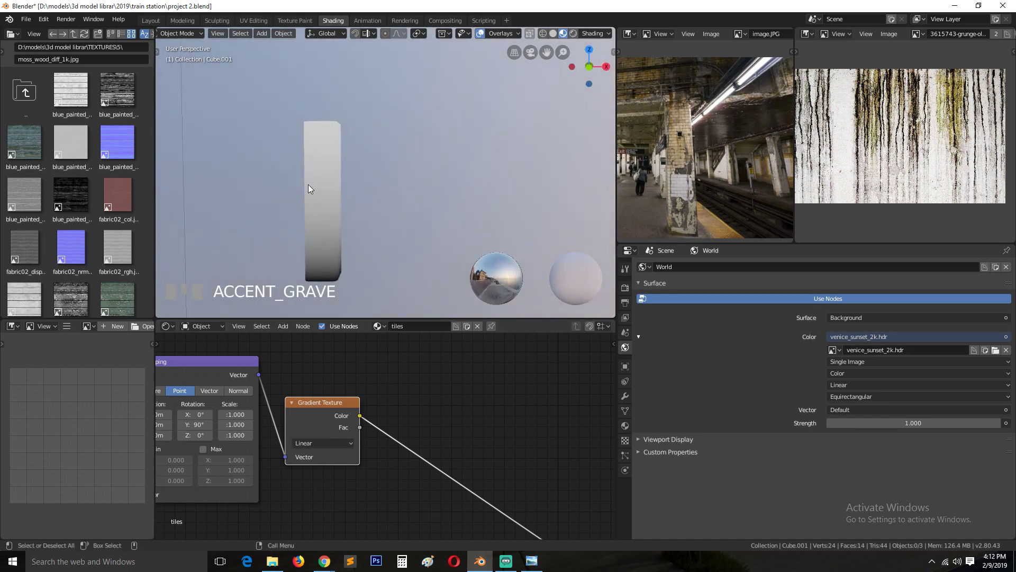
pyautogui.moveTo(329, 152); pyautogui.dragTo(323, 250, button='middle')
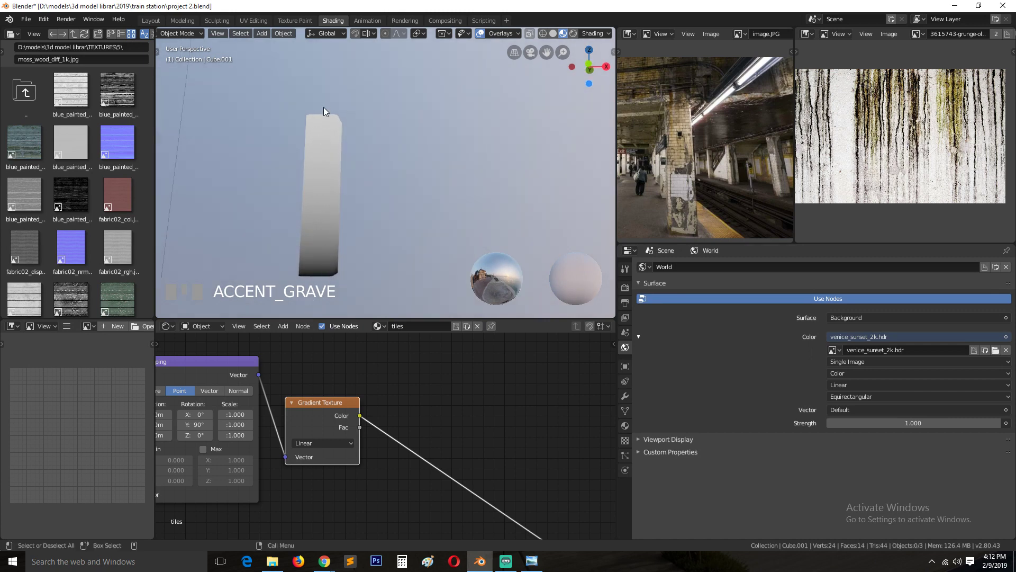
# Add a ColorRamp node on the link coming out of the Gradient Texture's Color output
pyautogui.moveTo(370, 381); pyautogui.dragTo(341, 368, button='middle')
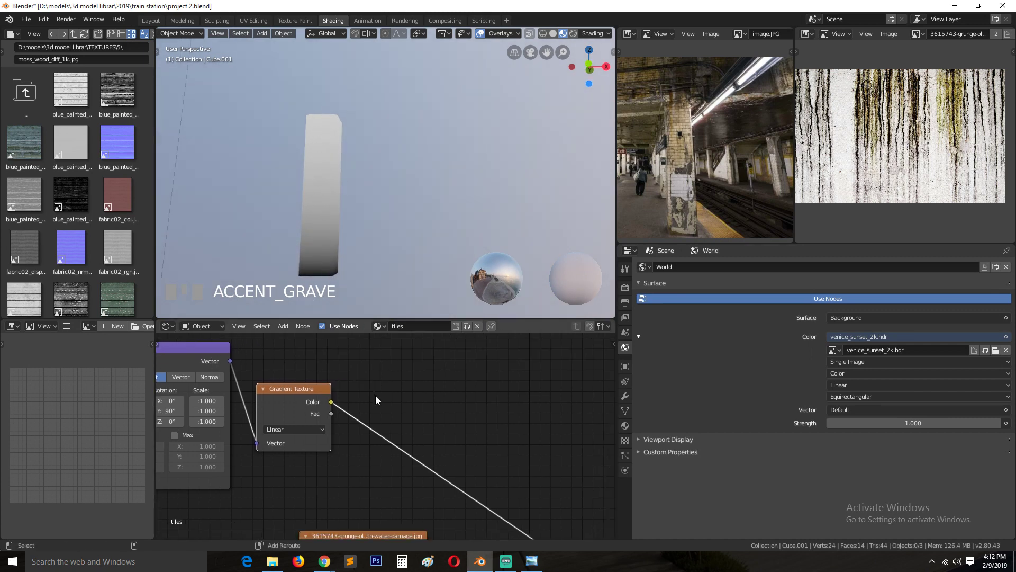
pyautogui.hotkey('shift', 'a')
pyautogui.moveTo(361, 422)
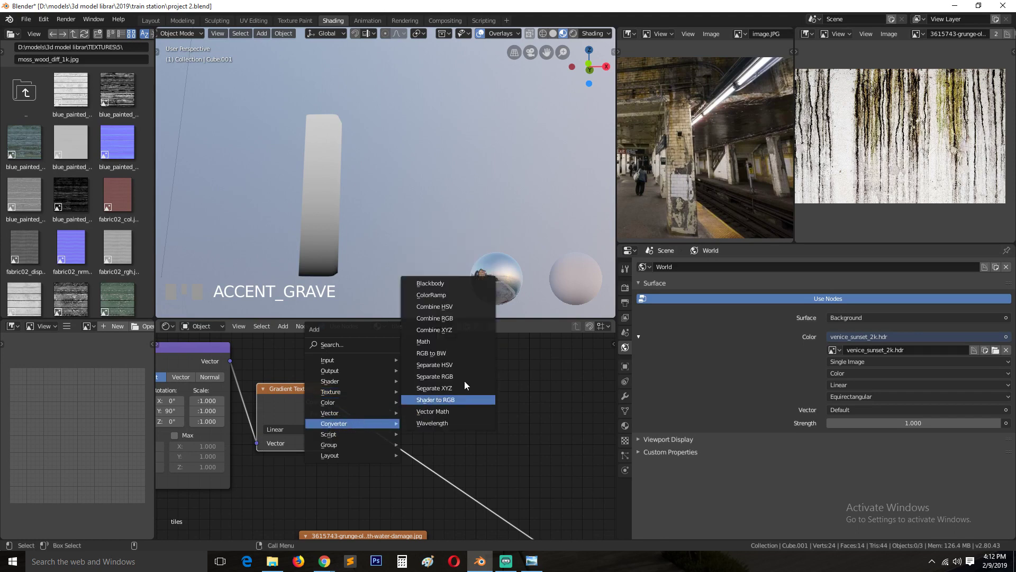
pyautogui.click(443, 301)
pyautogui.click(368, 398)
pyautogui.moveTo(491, 448); pyautogui.dragTo(437, 435, button='middle')
pyautogui.scroll(-3, 437, 435)
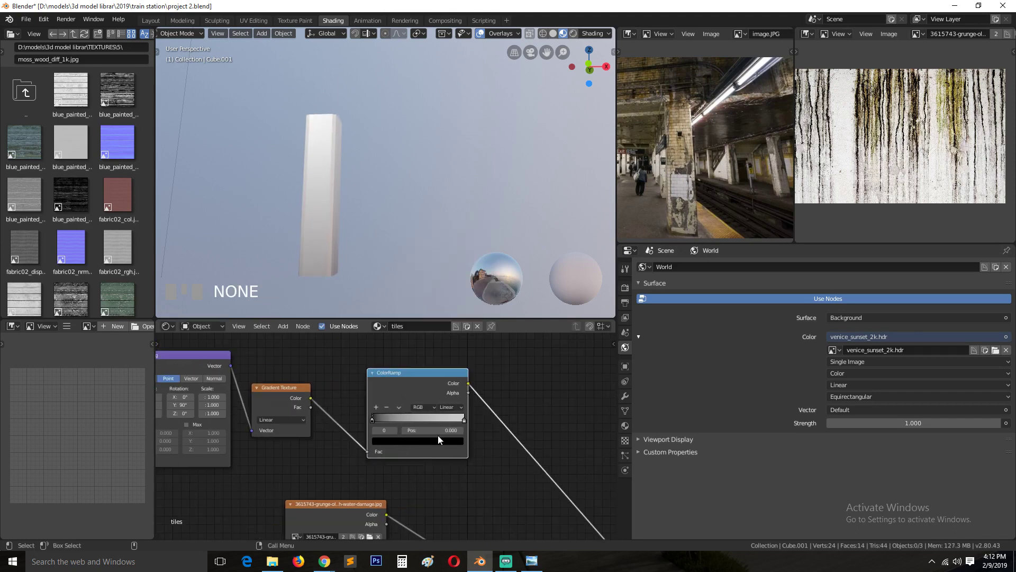
# Move the gradient ColorRamp's black stop to about 0.1 to darken the pillar's base
pyautogui.moveTo(449, 396); pyautogui.dragTo(388, 388, button='middle')
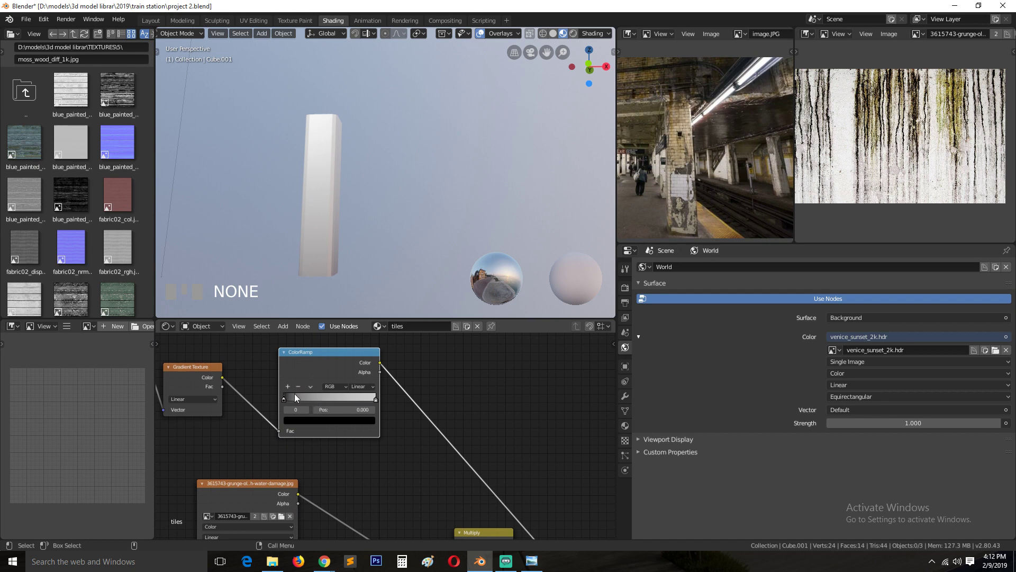
pyautogui.click(323, 403)
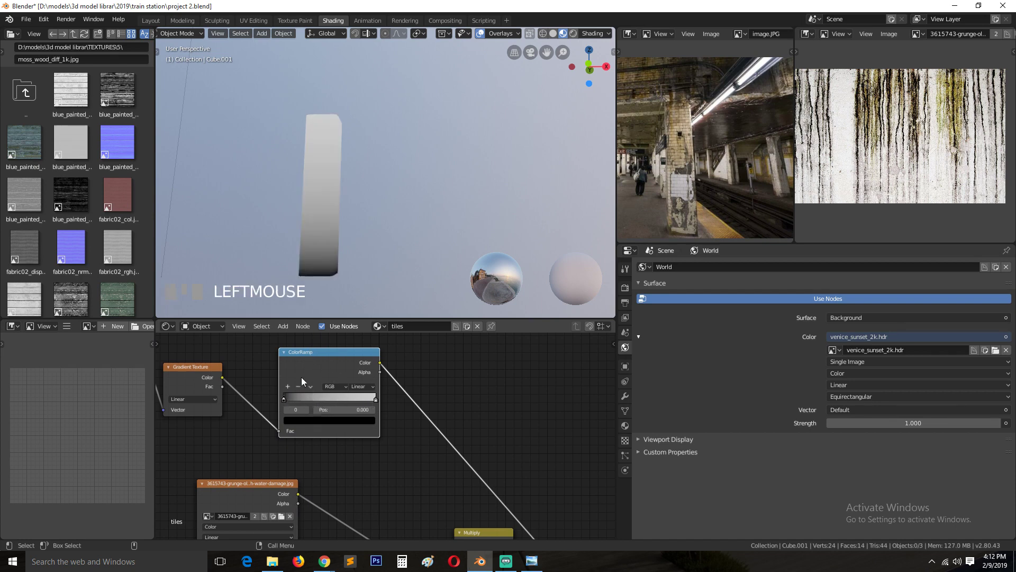
pyautogui.moveTo(291, 399)
pyautogui.mouseDown()
pyautogui.moveTo(331, 398)
pyautogui.moveTo(266, 395)
pyautogui.moveTo(357, 395)
pyautogui.moveTo(246, 399)
pyautogui.moveTo(373, 400)
pyautogui.moveTo(266, 399)
pyautogui.moveTo(306, 398)
pyautogui.moveTo(289, 401)
pyautogui.mouseUp()
# Move the Multiply node slightly up, preview it on the pillar, and inspect the grunge toward the mossy top
pyautogui.scroll(-3, 434, 415)
pyautogui.moveTo(447, 419); pyautogui.dragTo(361, 357, button='middle')
pyautogui.moveTo(386, 450); pyautogui.dragTo(386, 435)
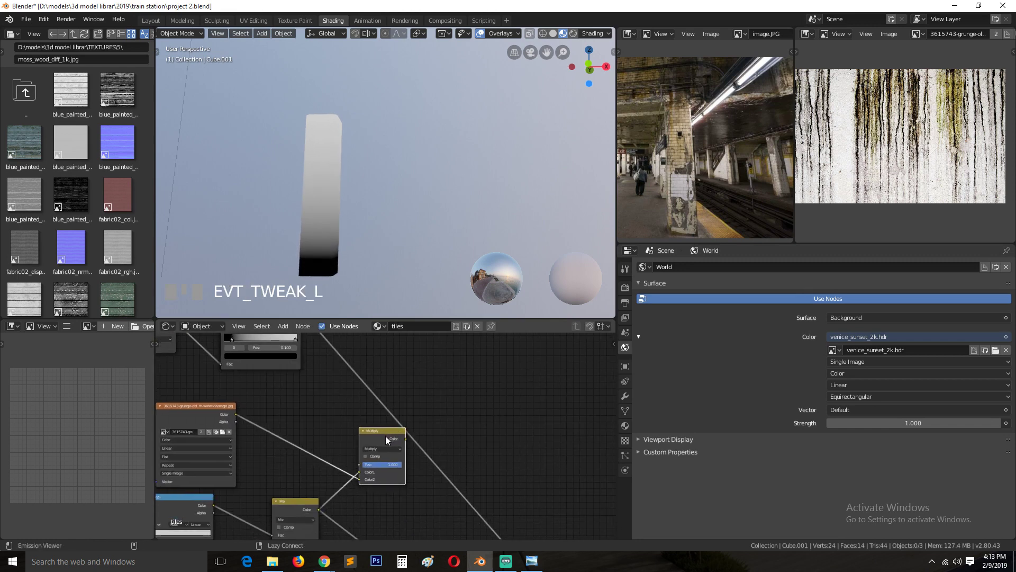
pyautogui.keyDown('ctrl'); pyautogui.keyDown('shift'); pyautogui.click(385, 436); pyautogui.keyUp('shift'); pyautogui.keyUp('ctrl')
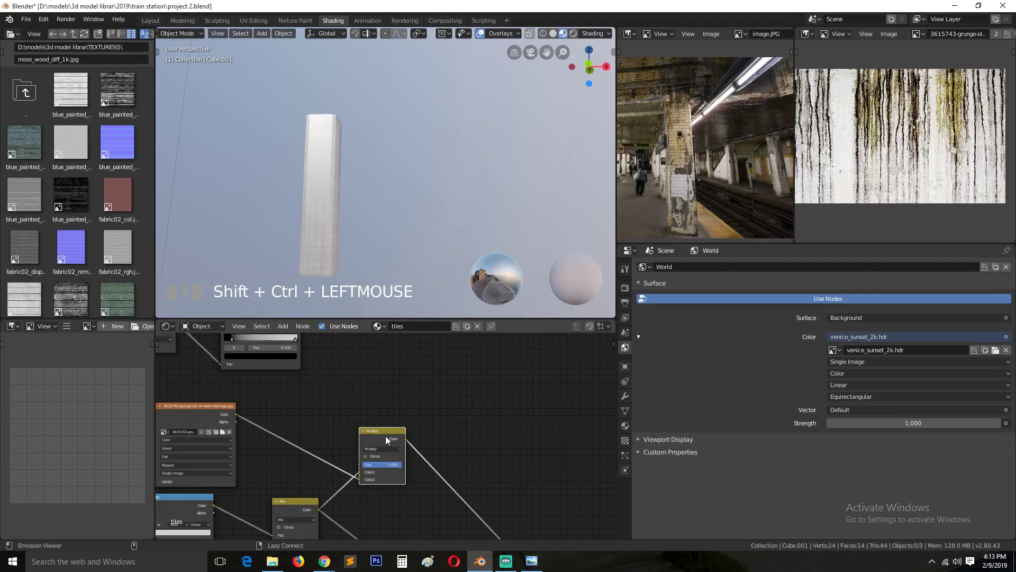
pyautogui.click(313, 210)
pyautogui.press('`')
pyautogui.moveTo(322, 223); pyautogui.dragTo(324, 246, button='middle')
pyautogui.scroll(2, 344, 256)
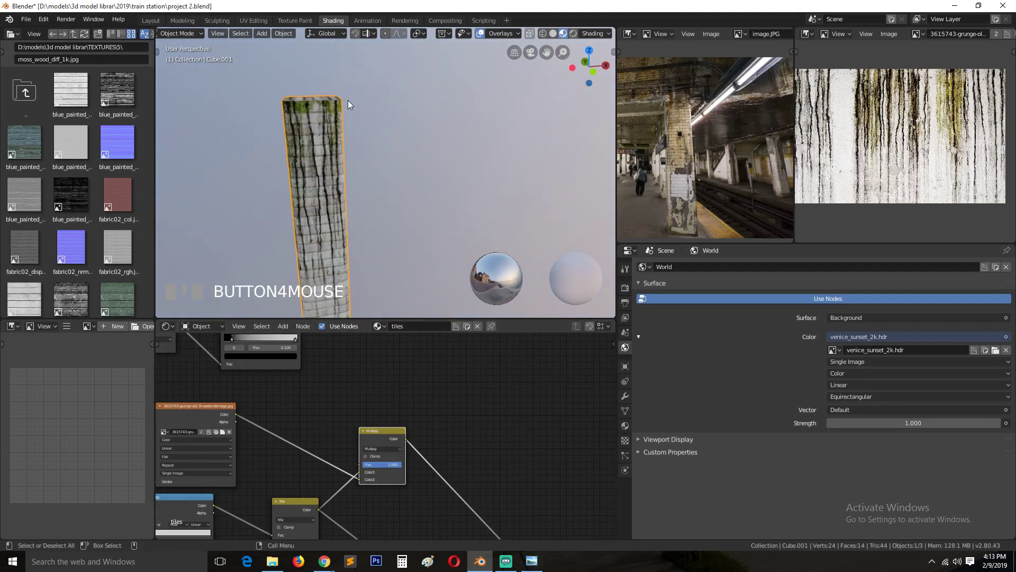
pyautogui.moveTo(348, 100); pyautogui.dragTo(328, 119, button='middle')
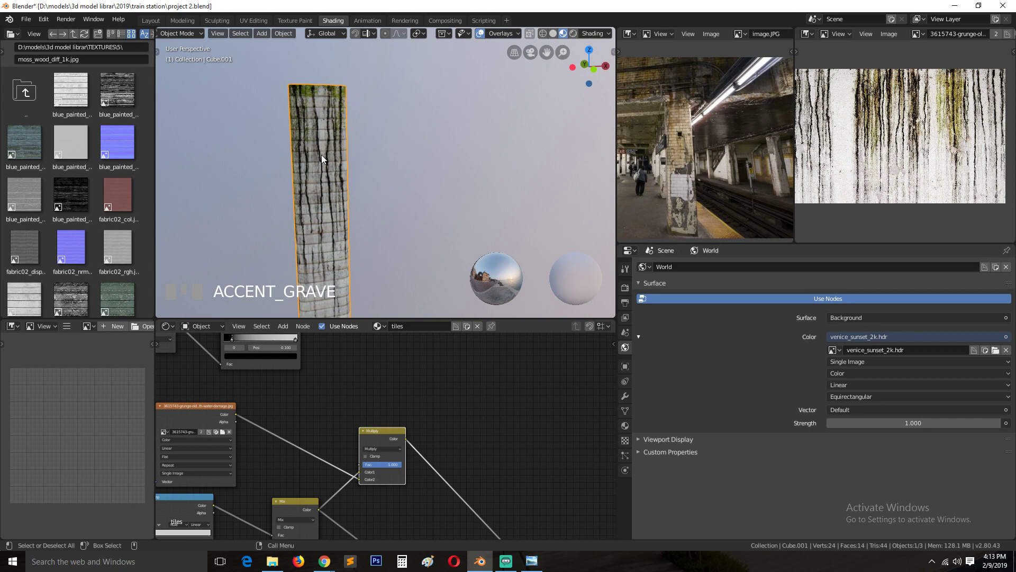
# Move the Multiply and grunge Image Texture nodes farther apart to open space between them
pyautogui.moveTo(382, 430); pyautogui.dragTo(483, 417)
pyautogui.moveTo(190, 414); pyautogui.dragTo(304, 429, button='middle')
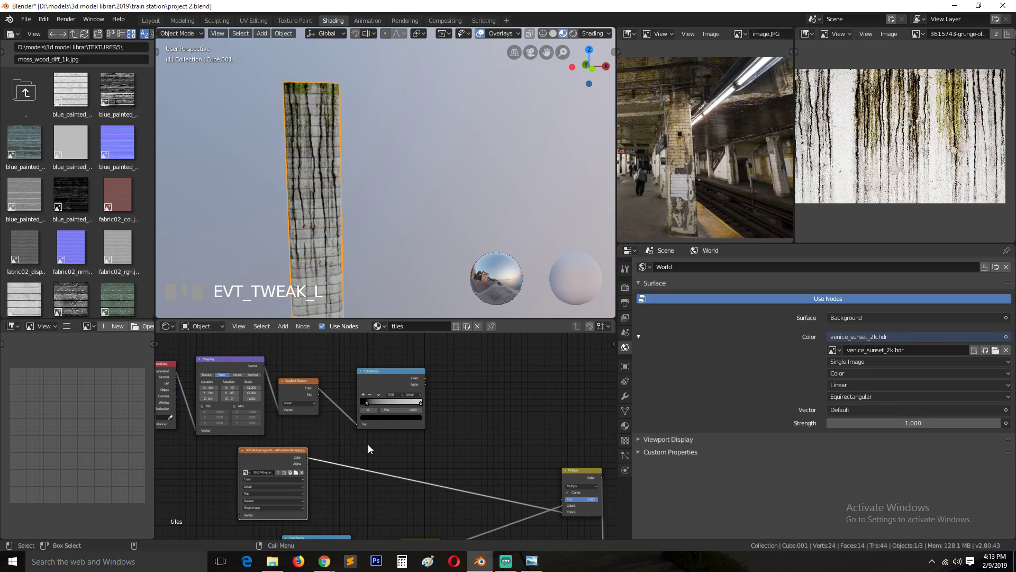
pyautogui.moveTo(369, 449); pyautogui.dragTo(395, 439, button='middle')
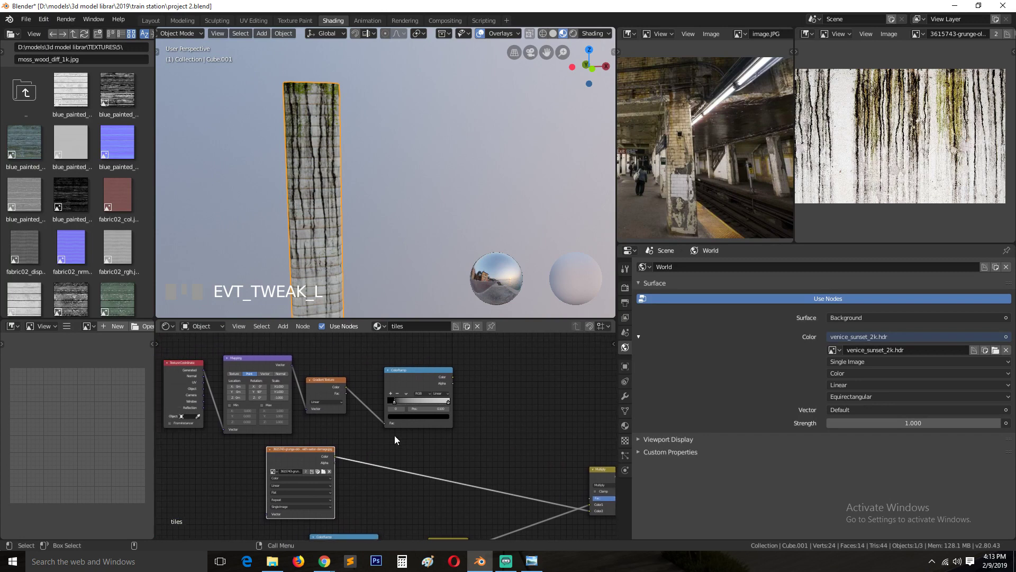
pyautogui.moveTo(306, 469); pyautogui.dragTo(245, 470)
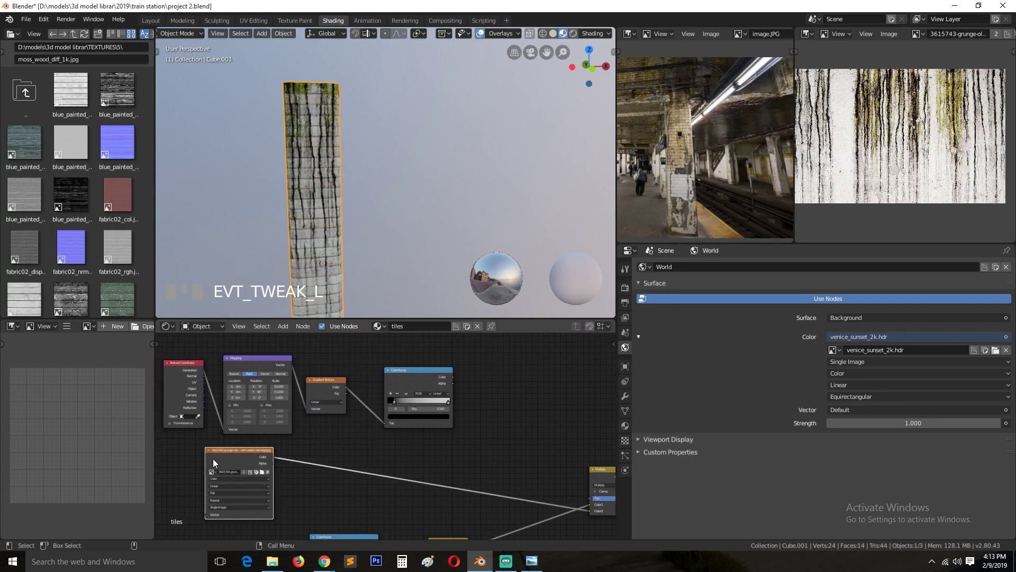
pyautogui.moveTo(387, 471); pyautogui.dragTo(311, 449, button='middle')
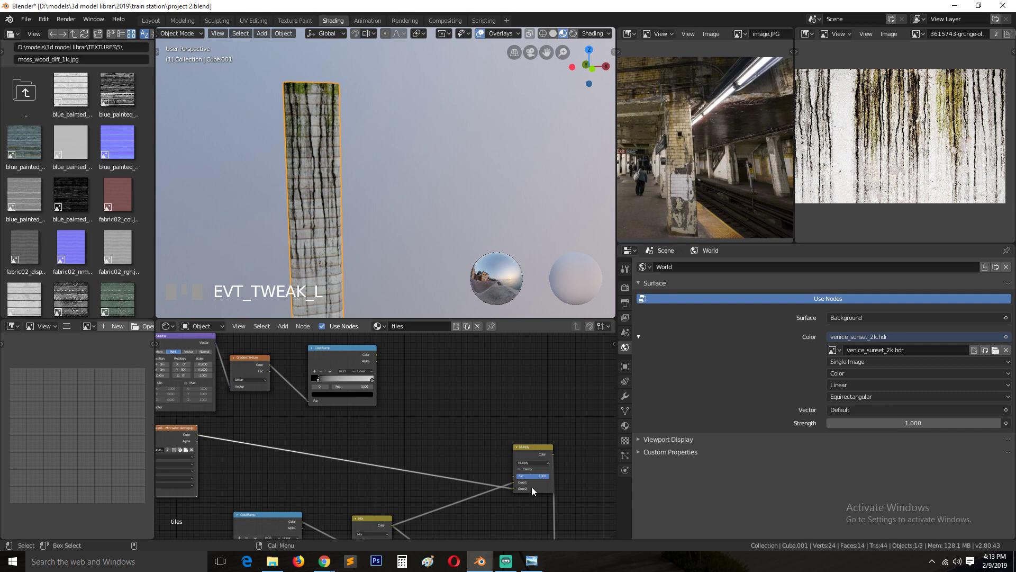
# Add a MixRGB node above the link between the grunge image and Multiply, and preview it on the pillar
pyautogui.hotkey('shift', 'a')
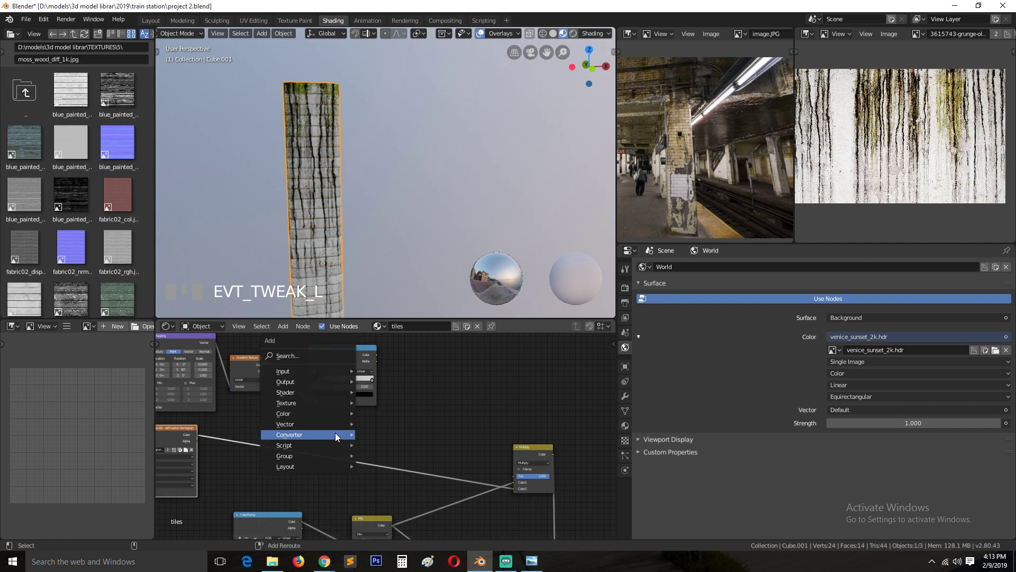
pyautogui.moveTo(303, 412)
pyautogui.click(389, 471)
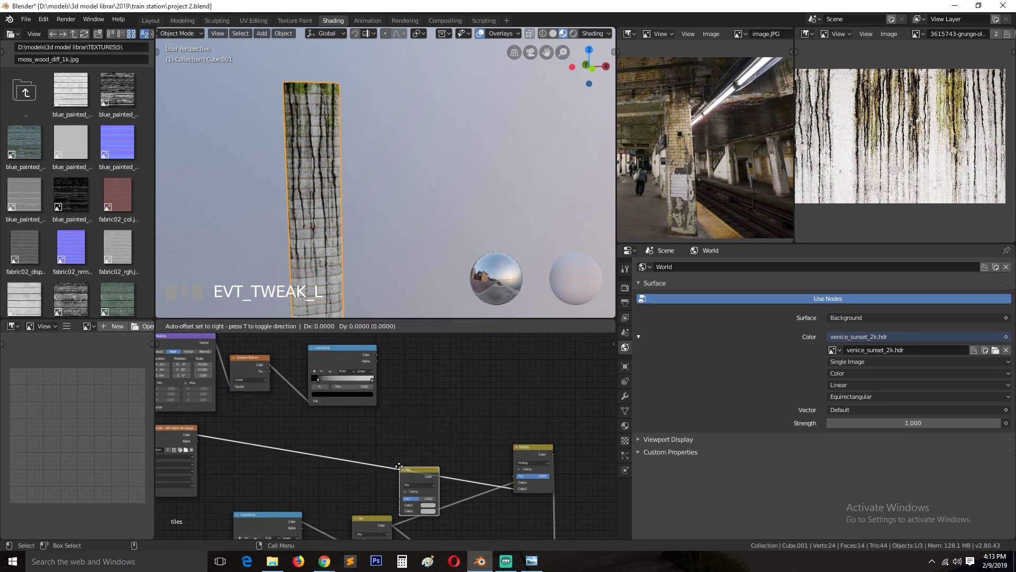
pyautogui.keyDown('ctrl'); pyautogui.keyDown('shift'); pyautogui.click(452, 379); pyautogui.keyUp('shift'); pyautogui.keyUp('ctrl')
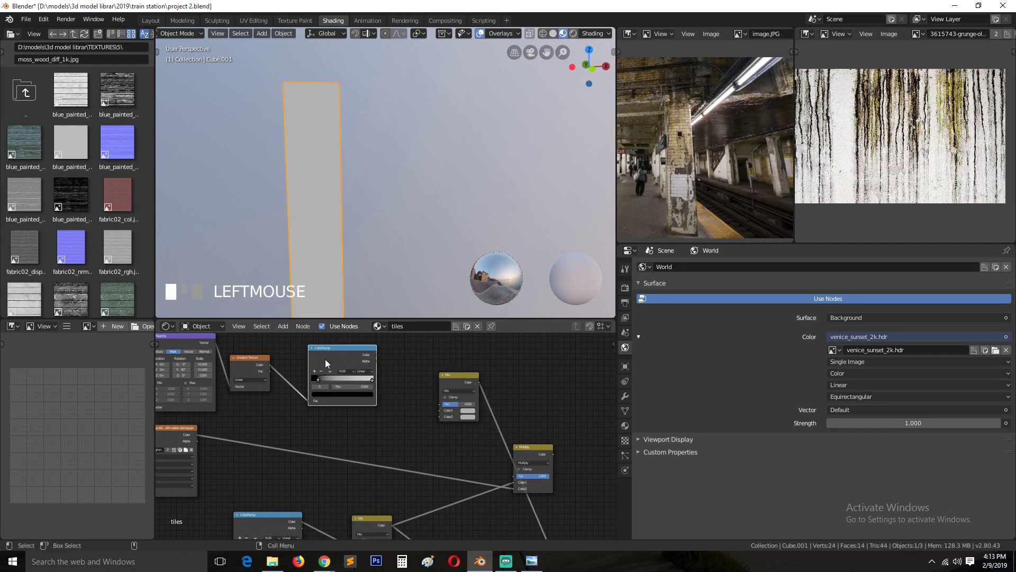
# Shift the gradient ColorRamp slightly aside and link its Color output to the new Mix node's Fac input
pyautogui.moveTo(325, 359); pyautogui.dragTo(292, 371)
pyautogui.moveTo(361, 356); pyautogui.dragTo(445, 406)
pyautogui.scroll(1, 445, 433)
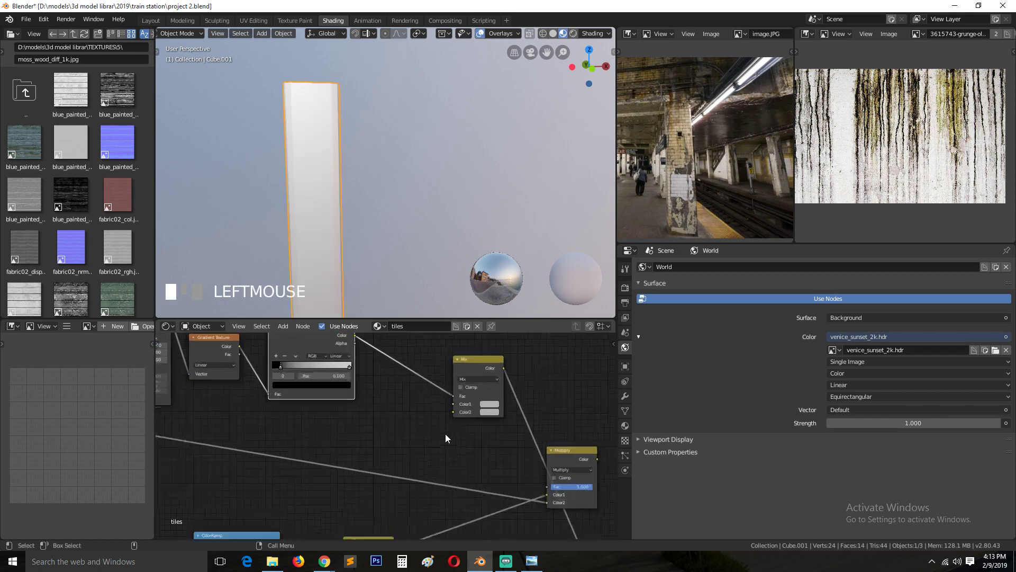
# Set the new Mix node's Color1 to red and Color2 to blue to test the gradient mask
pyautogui.click(489, 404)
pyautogui.click(512, 353)
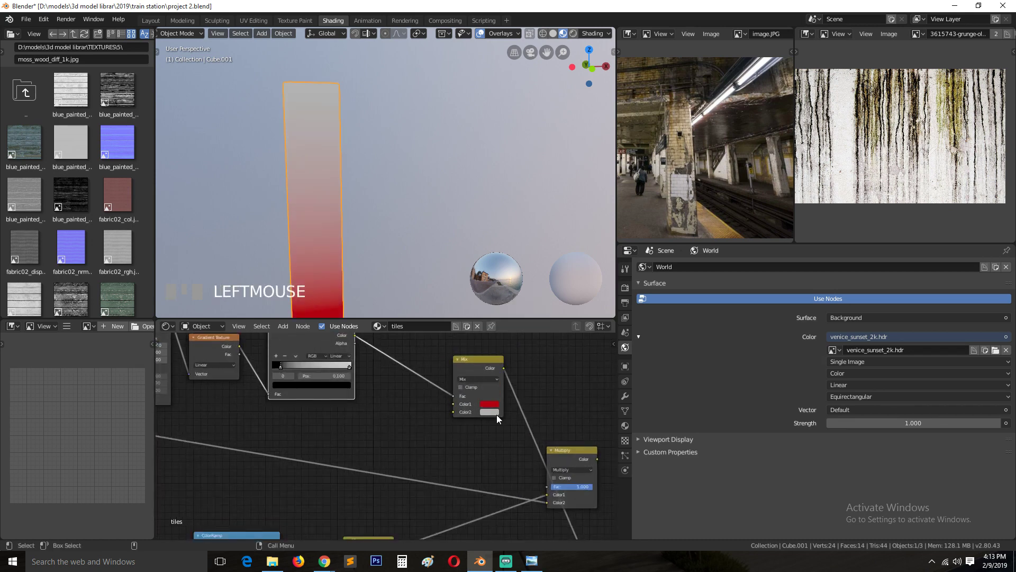
pyautogui.click(495, 413)
pyautogui.click(529, 316)
pyautogui.moveTo(529, 316); pyautogui.dragTo(534, 322)
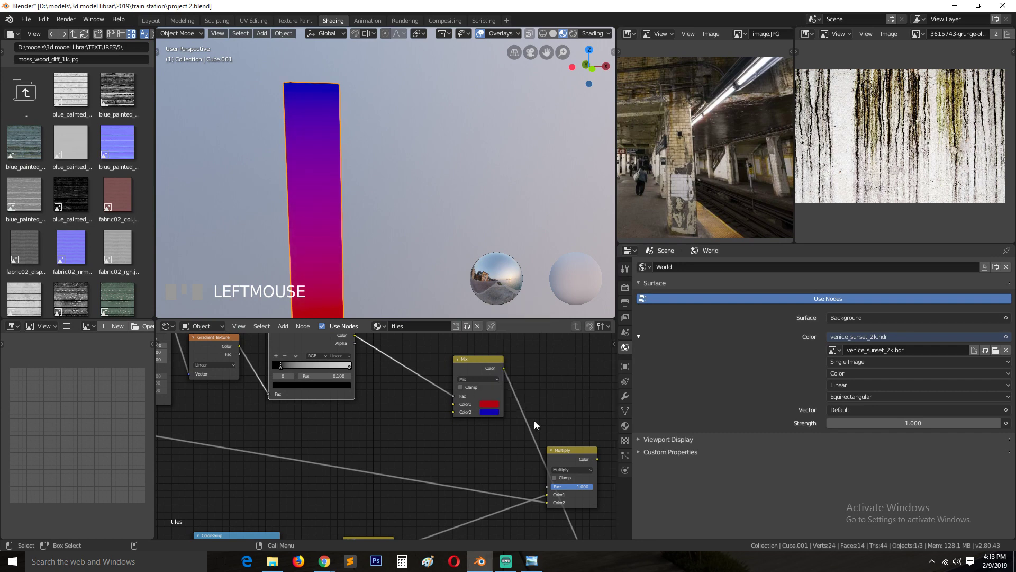
# Move the gradient ColorRamp's black stop to about 0.27 to raise the red area on the pillar
pyautogui.moveTo(280, 365); pyautogui.dragTo(283, 365)
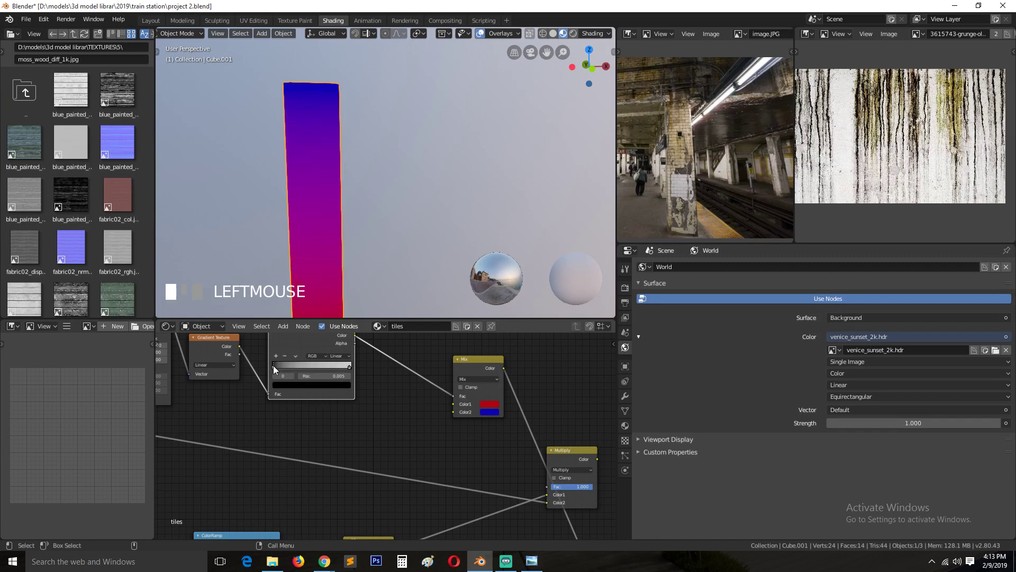
pyautogui.moveTo(328, 362); pyautogui.dragTo(300, 363)
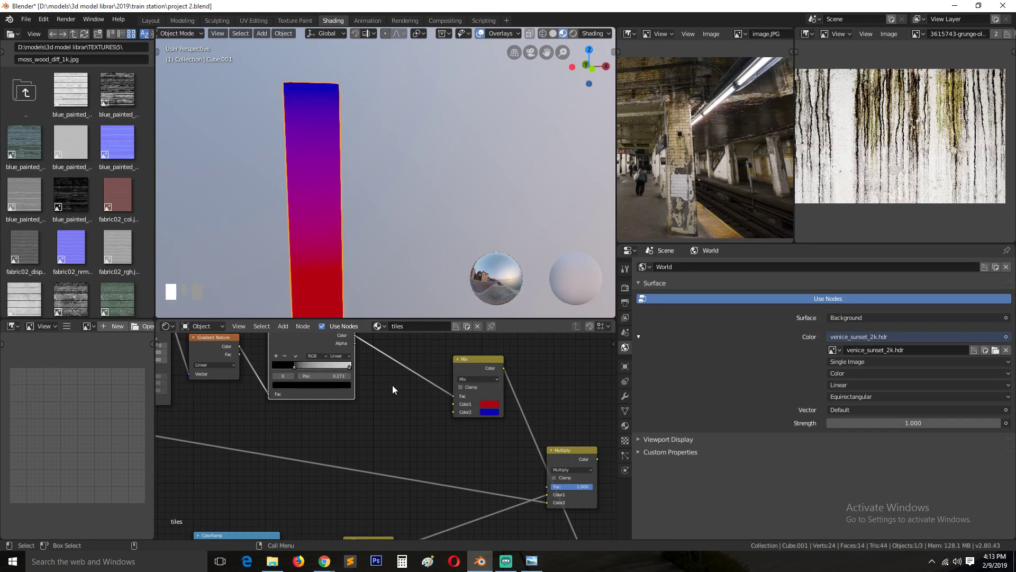
pyautogui.moveTo(316, 412); pyautogui.dragTo(359, 429, button='middle')
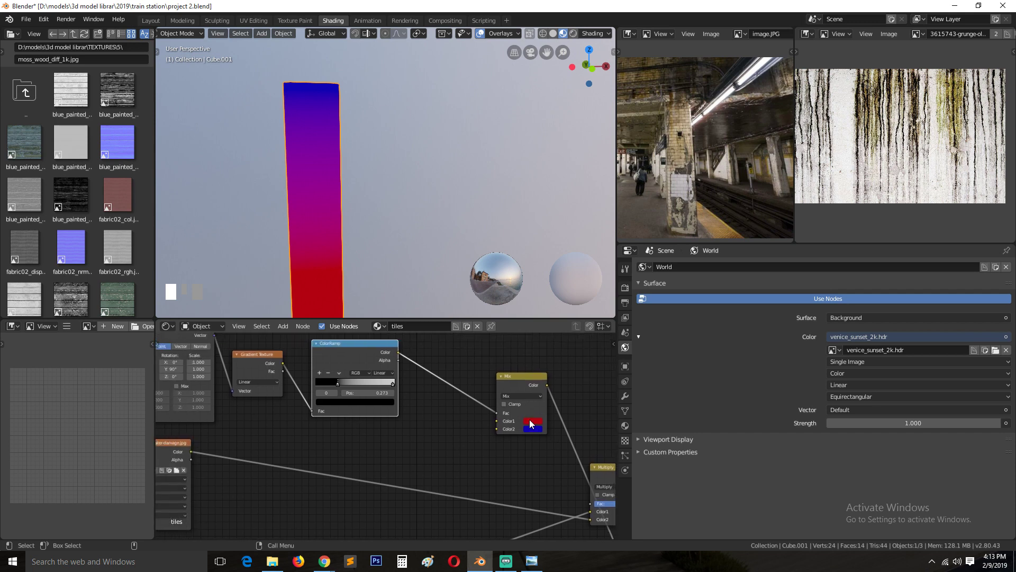
# Set the Mix node's Color1 to a light grey and move the gradient ColorRamp's black stop to about 0.35
pyautogui.click(530, 423)
pyautogui.click(552, 342)
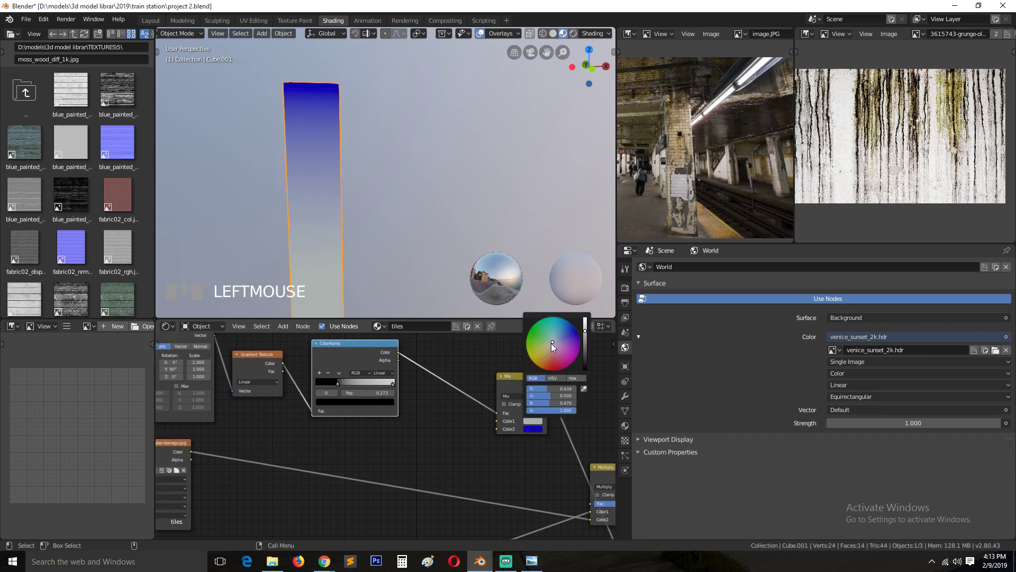
pyautogui.scroll(-2, 328, 297)
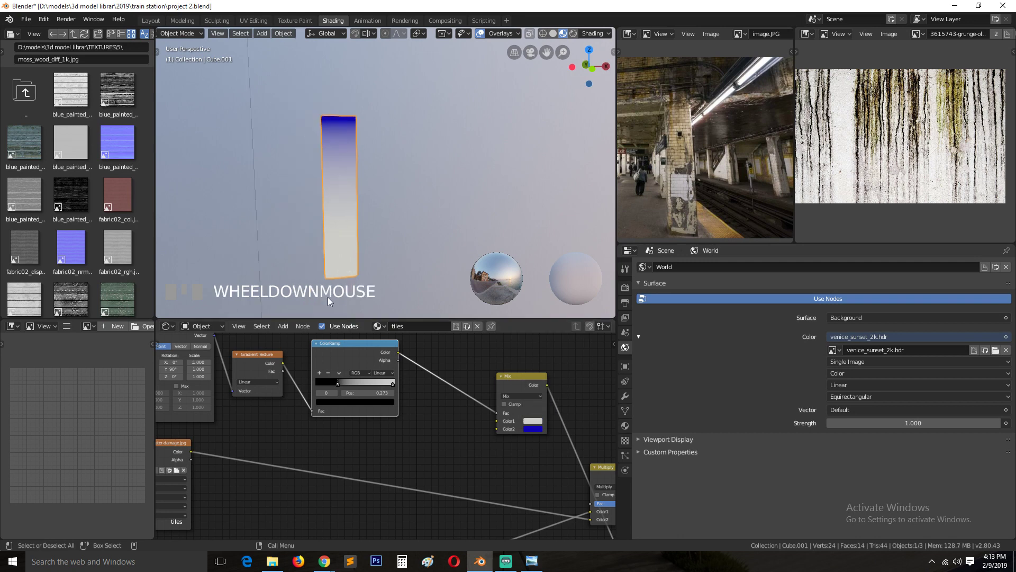
pyautogui.moveTo(341, 381); pyautogui.dragTo(344, 381)
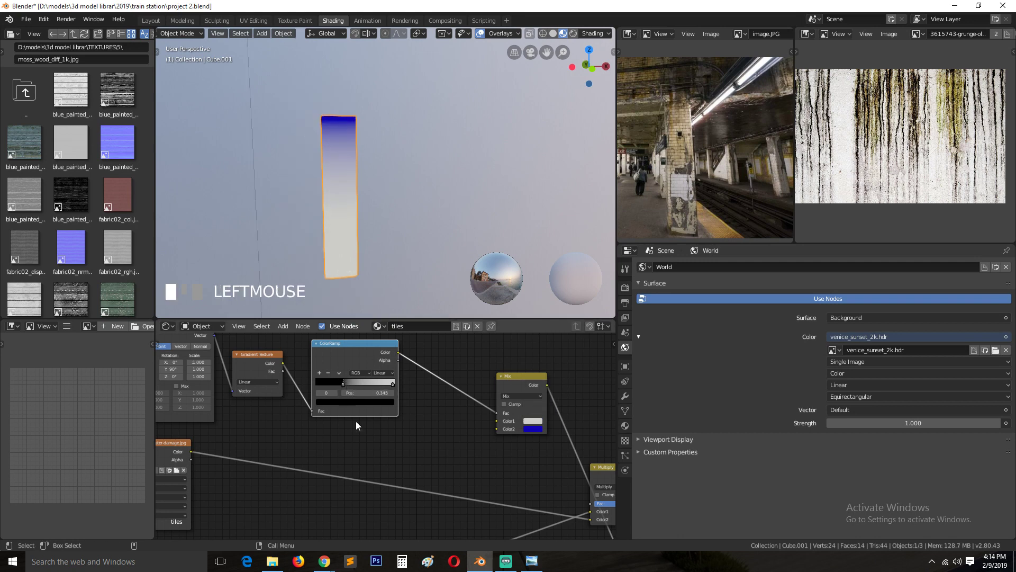
pyautogui.scroll(-2, 369, 427)
pyautogui.press('`')
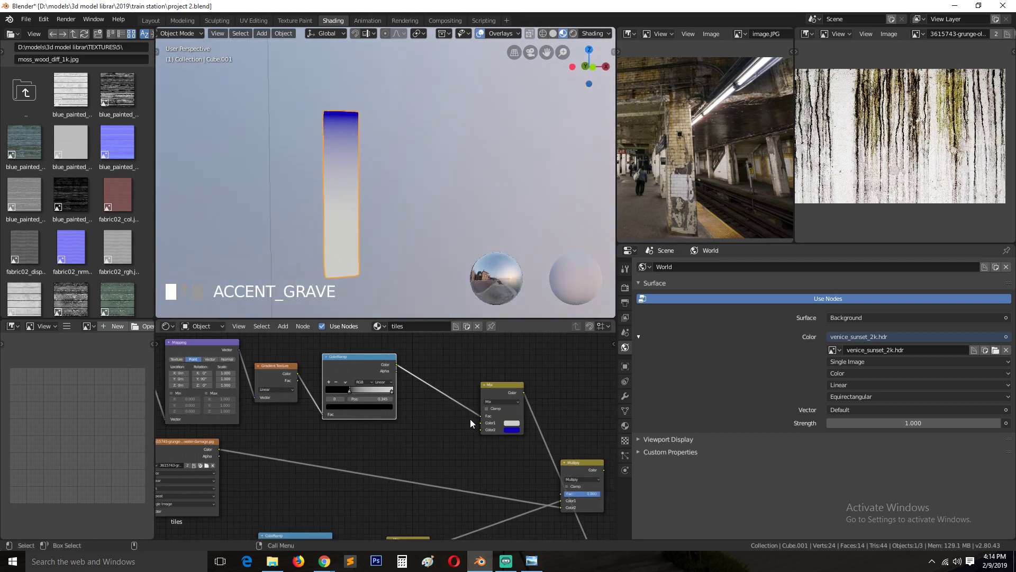
# Link the grunge image's Color output to the Mix node's Color2 and inspect the fading streaks on the pillar
pyautogui.moveTo(219, 449); pyautogui.dragTo(480, 431)
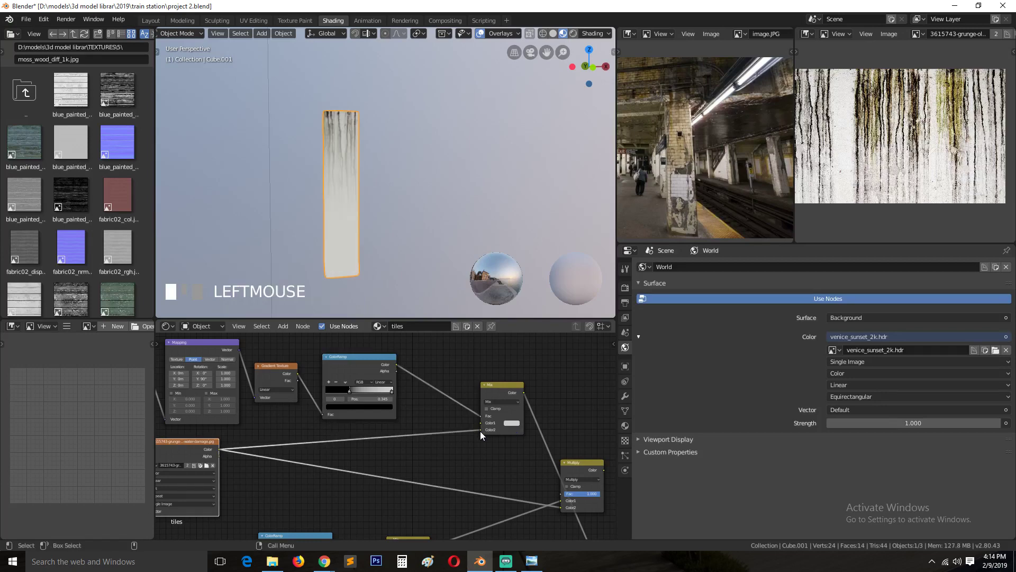
pyautogui.hotkey('shift', '`')
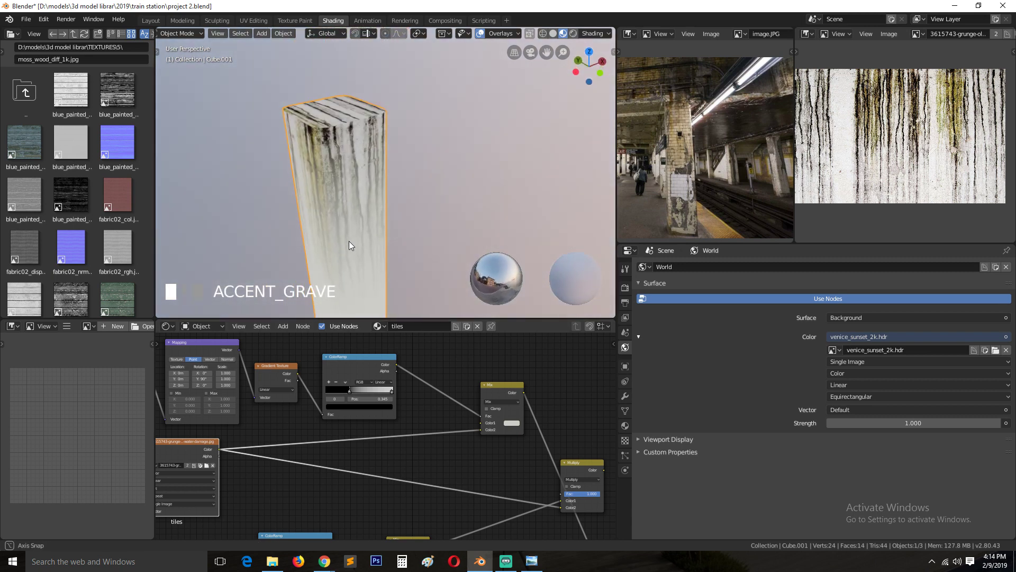
pyautogui.moveTo(360, 300); pyautogui.dragTo(361, 269, button='middle')
# Try moving the gradient ColorRamp's black stop down to about 0.04 to extend the streaks along the pillar
pyautogui.moveTo(352, 389)
pyautogui.mouseDown()
pyautogui.moveTo(316, 395)
pyautogui.moveTo(361, 388)
pyautogui.moveTo(324, 388)
pyautogui.moveTo(350, 390)
pyautogui.mouseUp()
pyautogui.rightClick(354, 392)
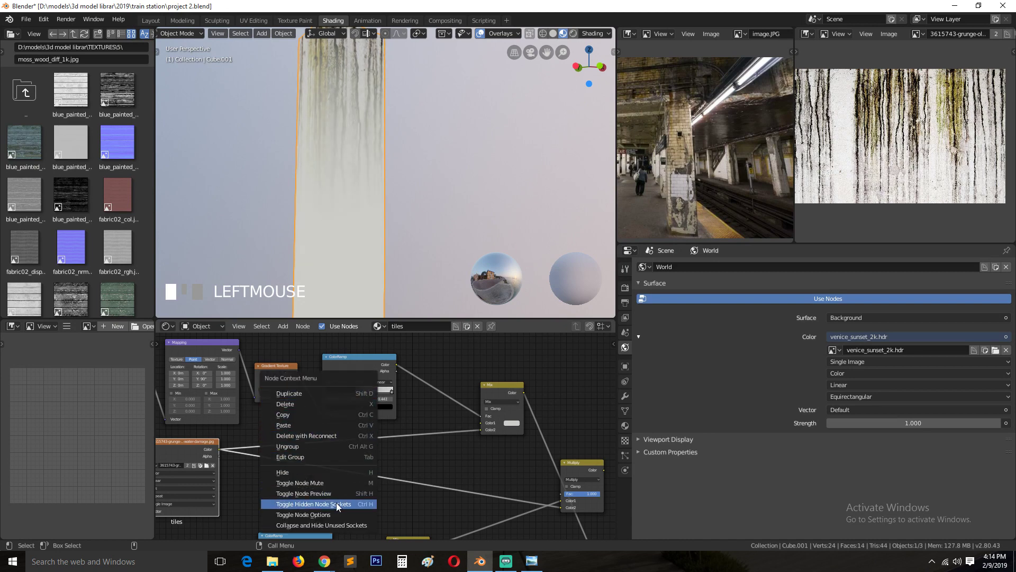
pyautogui.moveTo(361, 392); pyautogui.dragTo(328, 387)
# Show the pillar's material properties and collapse their Settings section
pyautogui.click(625, 425)
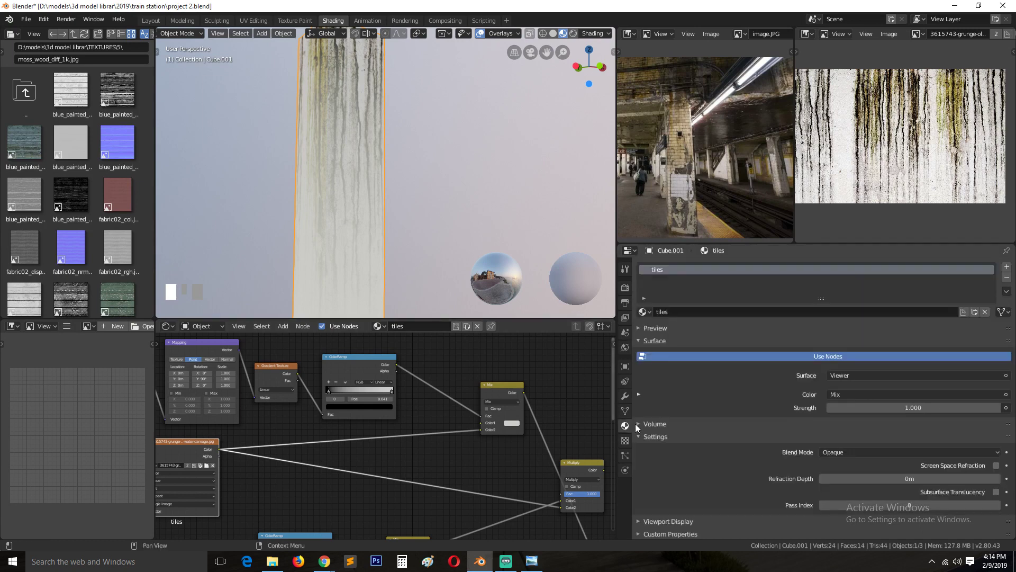
pyautogui.click(675, 438)
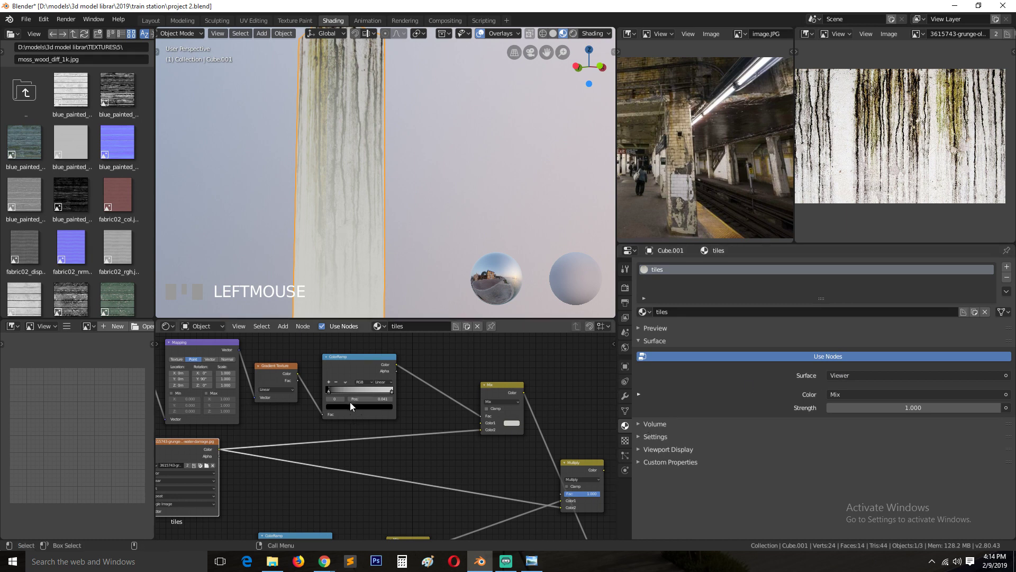
# Try the gradient ColorRamp's black stop at about 0.56 and inspect where the streaks fade on the pillar
pyautogui.moveTo(331, 391); pyautogui.dragTo(363, 390)
pyautogui.scroll(-5, 333, 189)
pyautogui.press('`')
pyautogui.scroll(3, 322, 209)
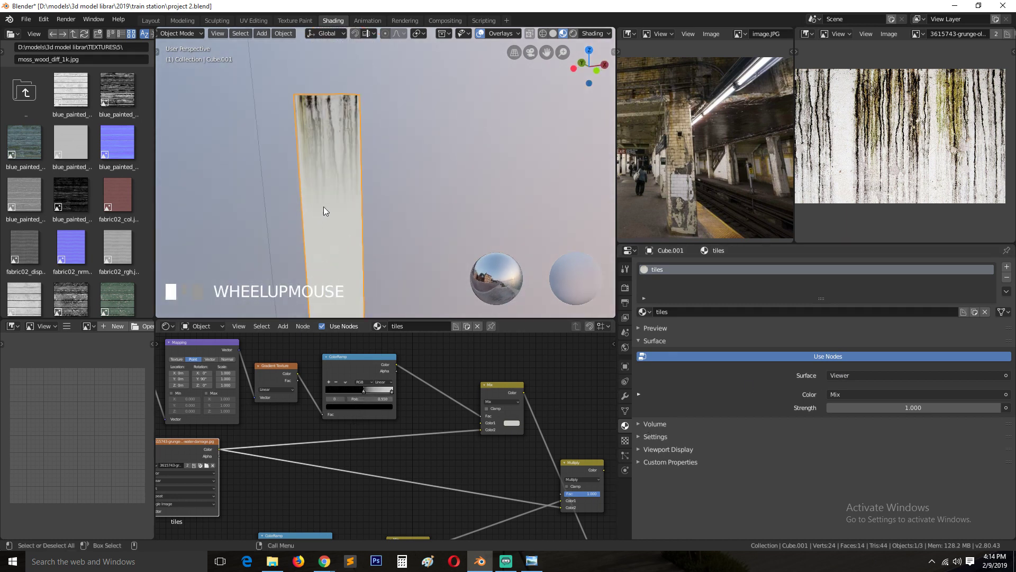
pyautogui.press('`')
pyautogui.scroll(4, 352, 216)
pyautogui.press('`')
# Preview the gradient ColorRamp on the pillar and set its black stop to about 0.41
pyautogui.keyDown('ctrl'); pyautogui.click(365, 370); pyautogui.keyUp('ctrl')
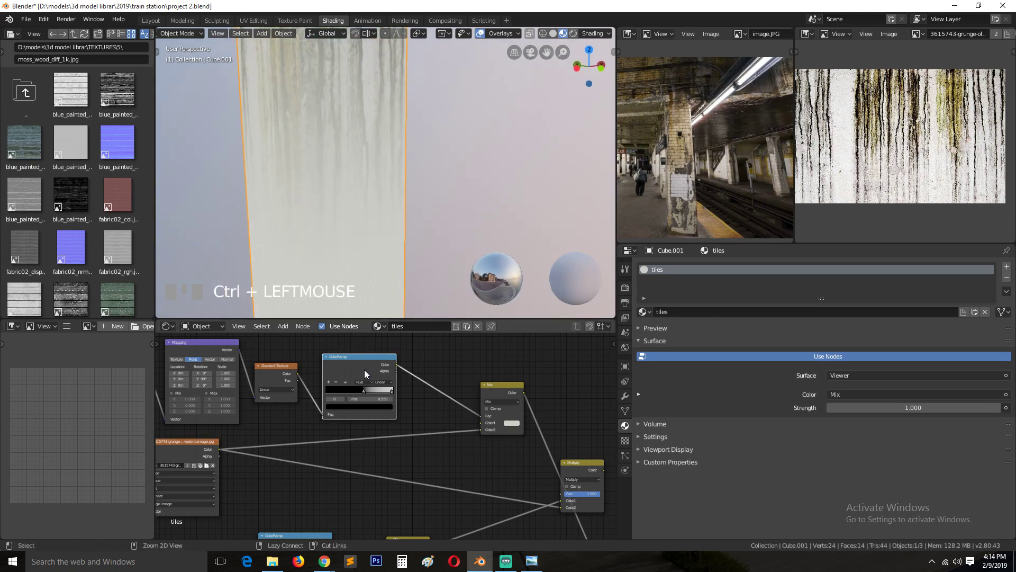
pyautogui.keyDown('ctrl'); pyautogui.keyDown('shift'); pyautogui.click(364, 365); pyautogui.keyUp('shift'); pyautogui.keyUp('ctrl')
pyautogui.press('`')
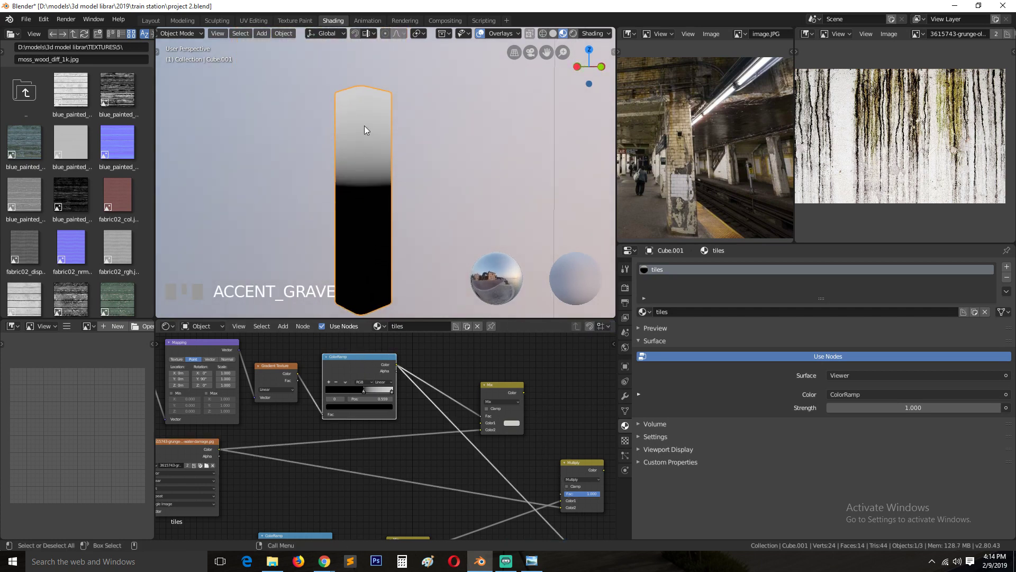
pyautogui.scroll(4, 363, 170)
pyautogui.moveTo(362, 391)
pyautogui.mouseDown()
pyautogui.moveTo(340, 390)
pyautogui.moveTo(354, 390)
pyautogui.mouseUp()
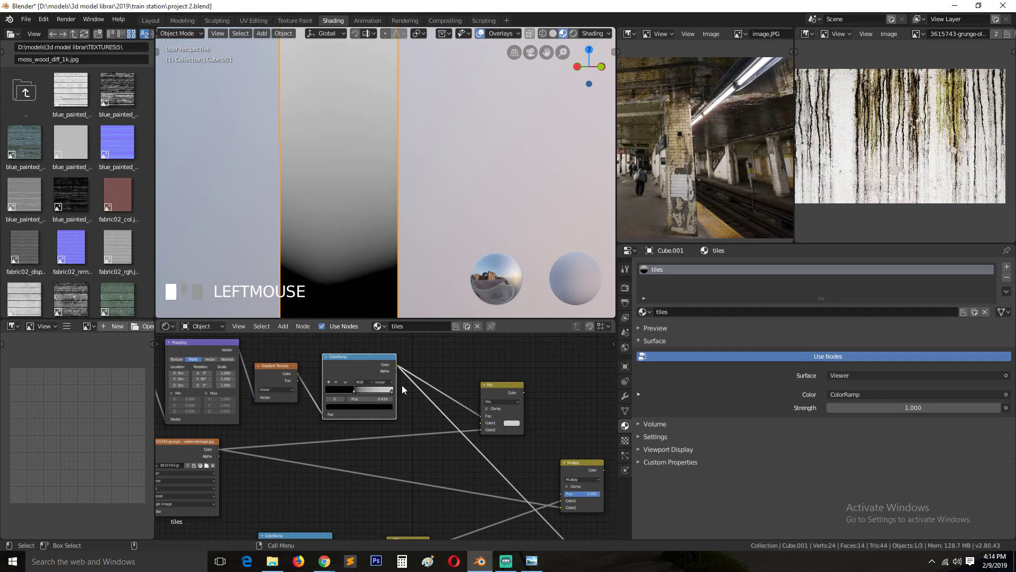
# Preview the Mix node on the pillar and compare its streaks with the tiled pillar in the reference photo
pyautogui.keyDown('ctrl'); pyautogui.keyDown('shift'); pyautogui.click(502, 387); pyautogui.keyUp('shift'); pyautogui.keyUp('ctrl')
pyautogui.press('`')
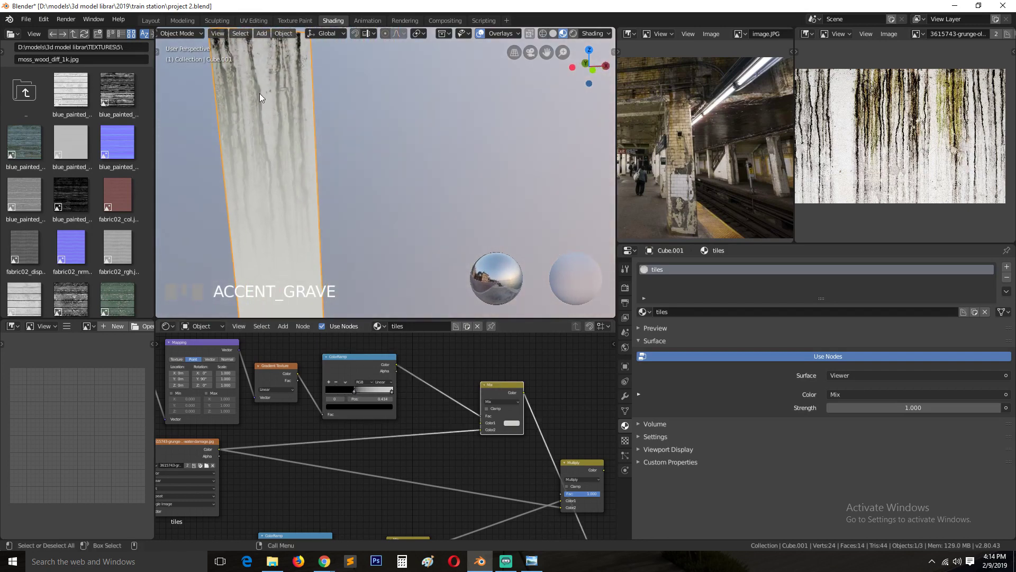
pyautogui.moveTo(260, 93); pyautogui.dragTo(356, 151, button='middle')
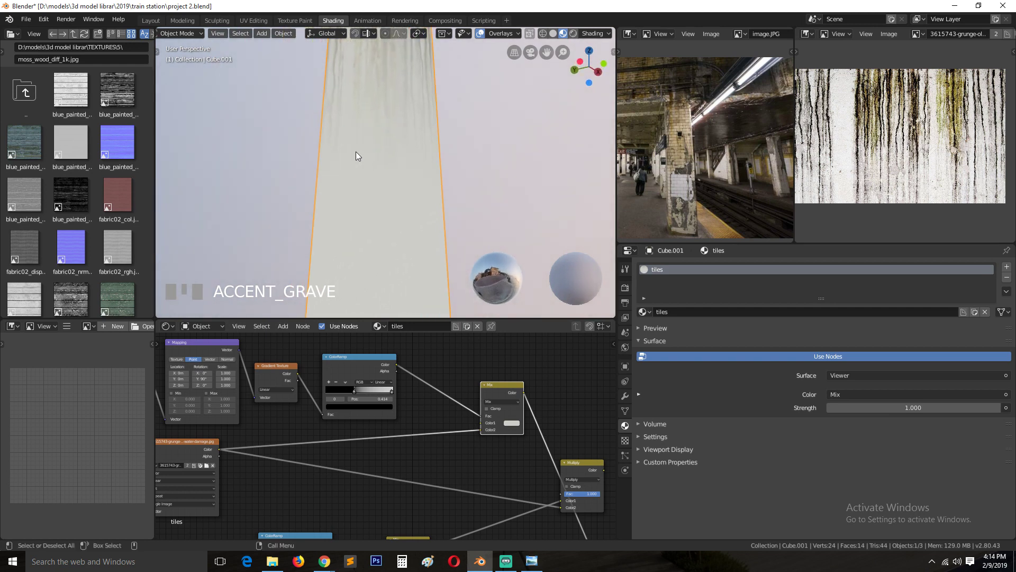
pyautogui.scroll(4, 688, 151)
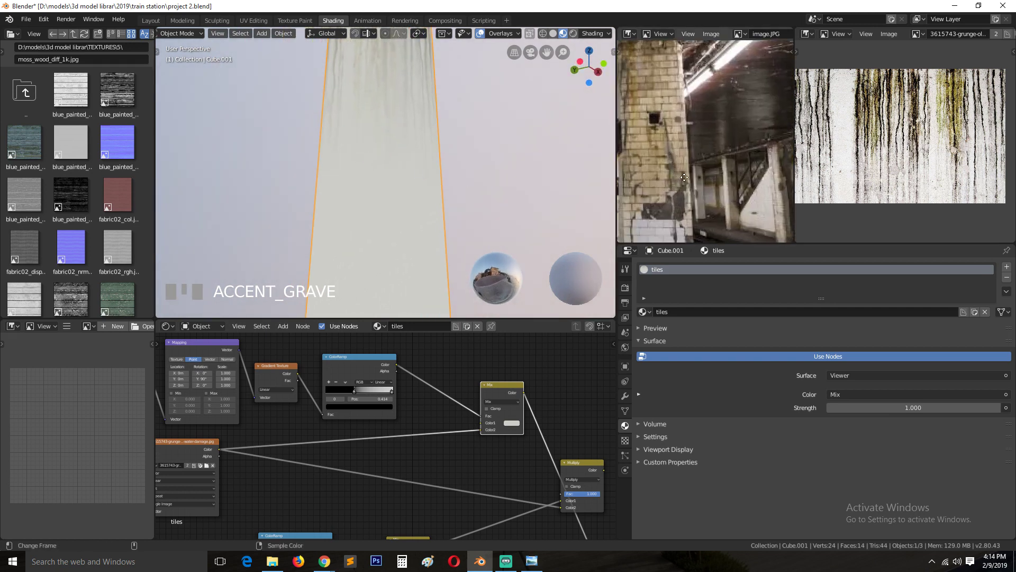
pyautogui.moveTo(685, 112); pyautogui.dragTo(668, 149, button='middle')
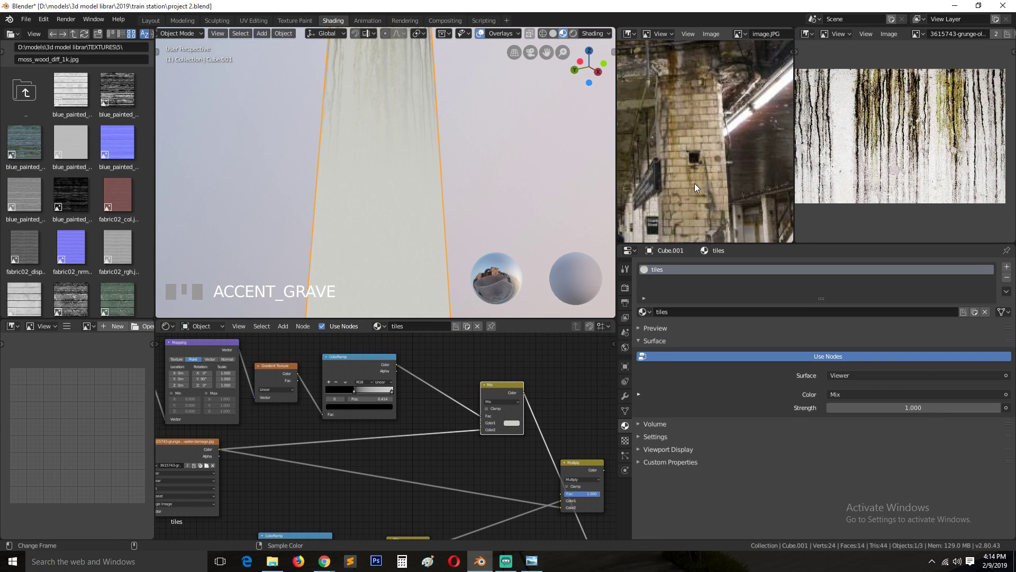
pyautogui.moveTo(701, 215); pyautogui.dragTo(684, 160, button='middle')
pyautogui.scroll(-3, 684, 160)
pyautogui.scroll(-4, 456, 175)
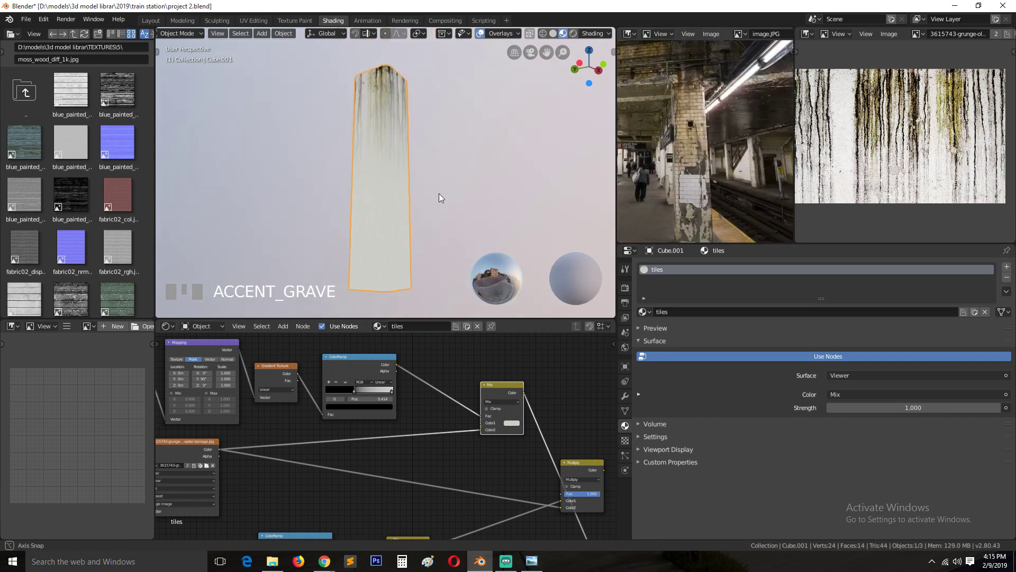
pyautogui.moveTo(439, 193); pyautogui.dragTo(444, 157, button='middle')
# Preview the gradient ColorRamp on the pillar again and examine the transition between black and grey
pyautogui.keyDown('ctrl'); pyautogui.click(366, 361); pyautogui.keyUp('ctrl')
pyautogui.keyDown('ctrl'); pyautogui.keyDown('shift'); pyautogui.click(365, 360); pyautogui.keyUp('shift'); pyautogui.keyUp('ctrl')
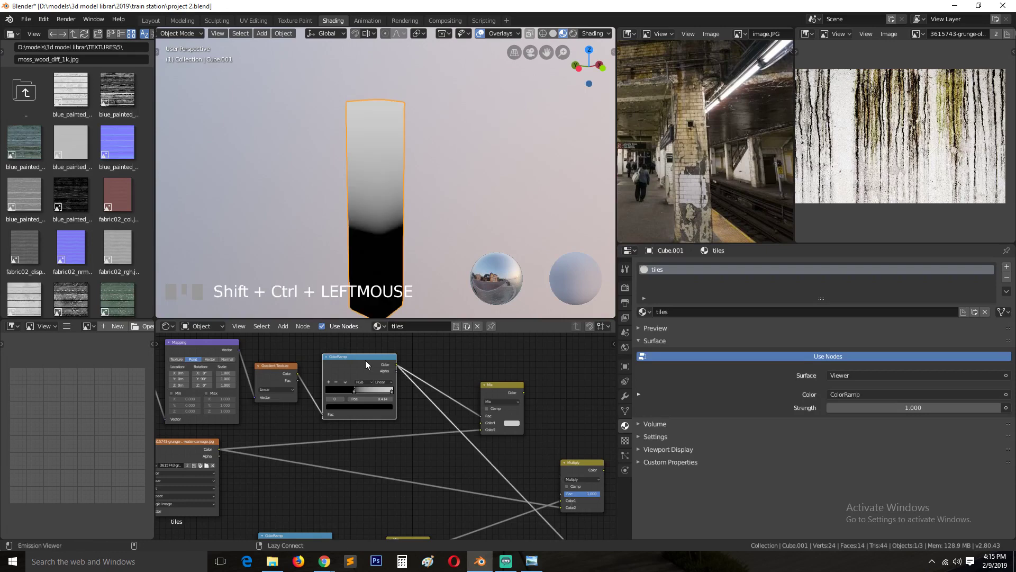
pyautogui.press('`')
pyautogui.moveTo(383, 199); pyautogui.dragTo(399, 195, button='middle')
# Add a Noise Texture node above the gradient nodes and preview it on the pillar
pyautogui.moveTo(311, 371); pyautogui.dragTo(425, 439, button='middle')
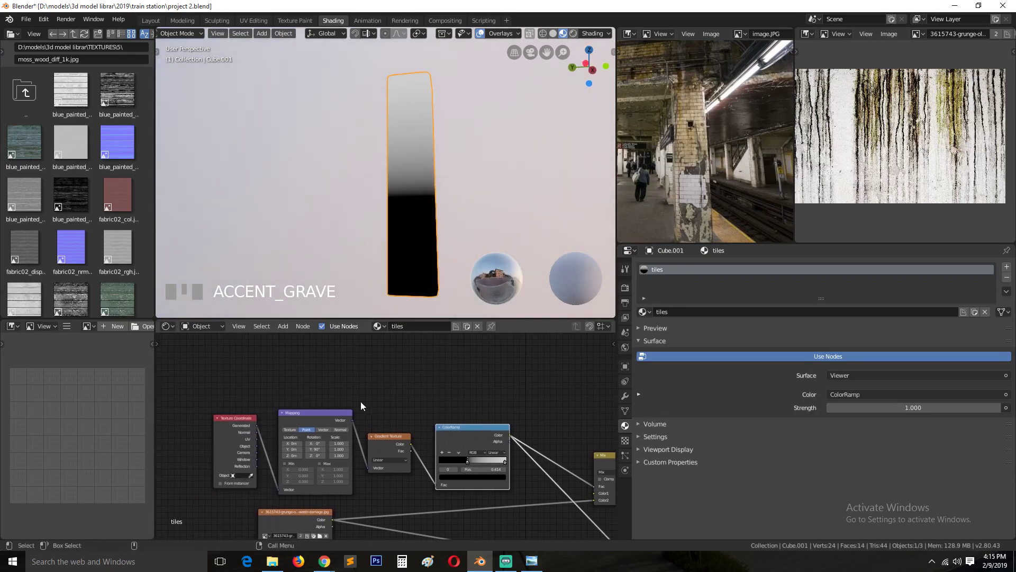
pyautogui.moveTo(327, 390); pyautogui.dragTo(326, 387, button='middle')
pyautogui.rightClick(278, 362)
pyautogui.hotkey('shift', 'a')
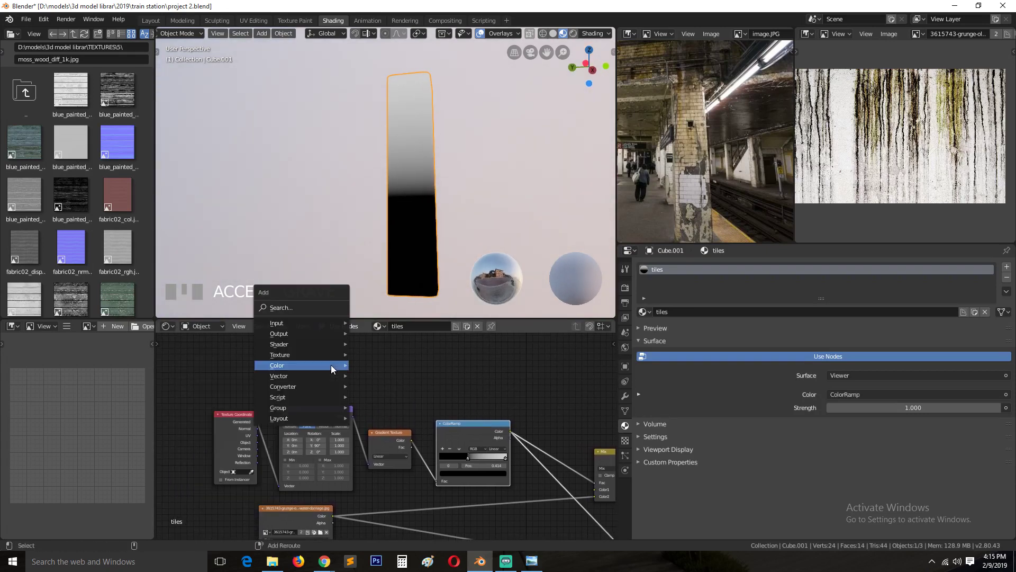
pyautogui.moveTo(331, 364)
pyautogui.moveTo(304, 353)
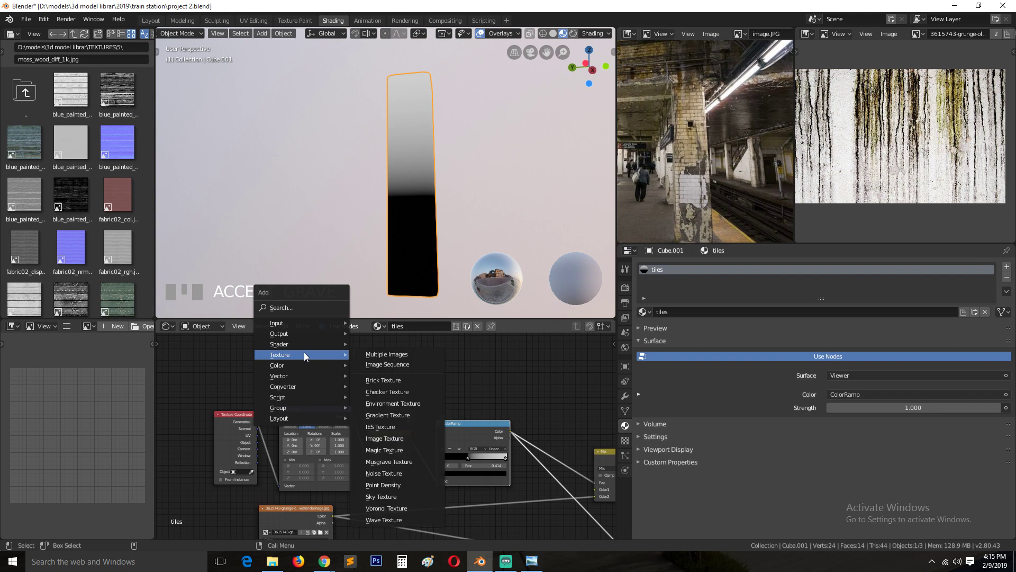
pyautogui.click(407, 472)
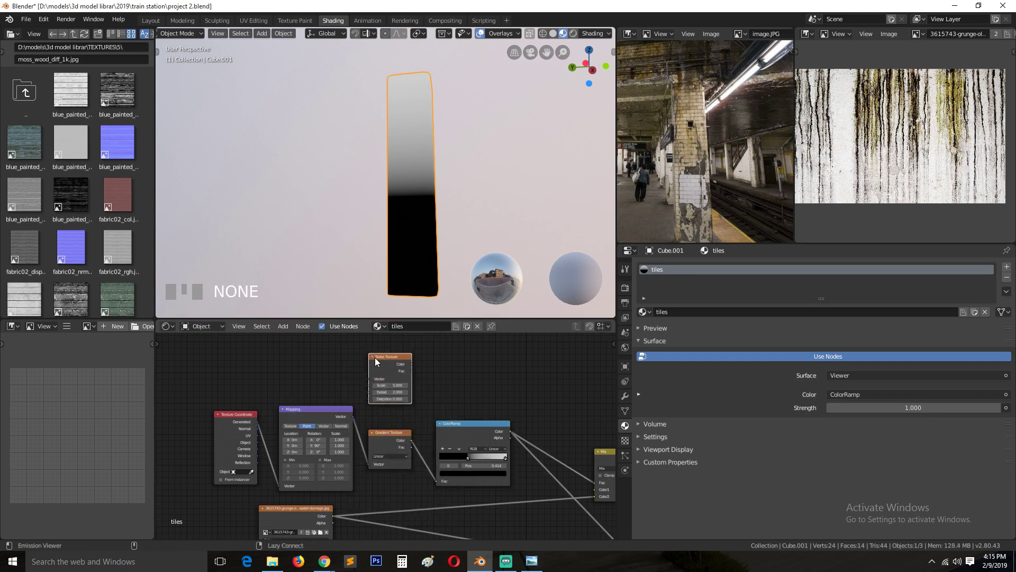
pyautogui.keyDown('ctrl'); pyautogui.keyDown('shift'); pyautogui.click(375, 357); pyautogui.keyUp('shift'); pyautogui.keyUp('ctrl')
pyautogui.click(377, 358)
pyautogui.keyDown('ctrl'); pyautogui.keyDown('shift'); pyautogui.click(383, 359); pyautogui.keyUp('shift'); pyautogui.keyUp('ctrl')
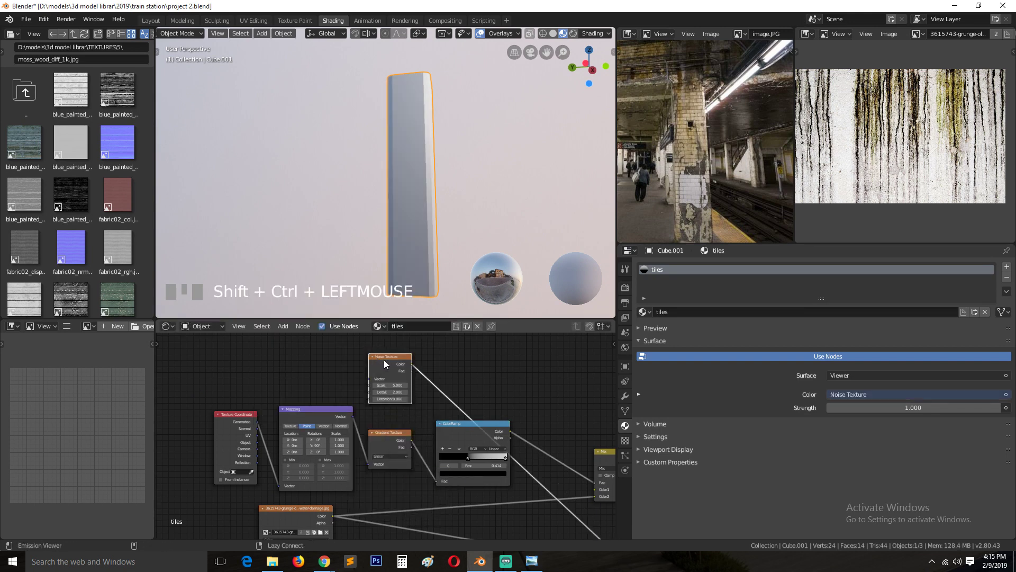
pyautogui.press('`')
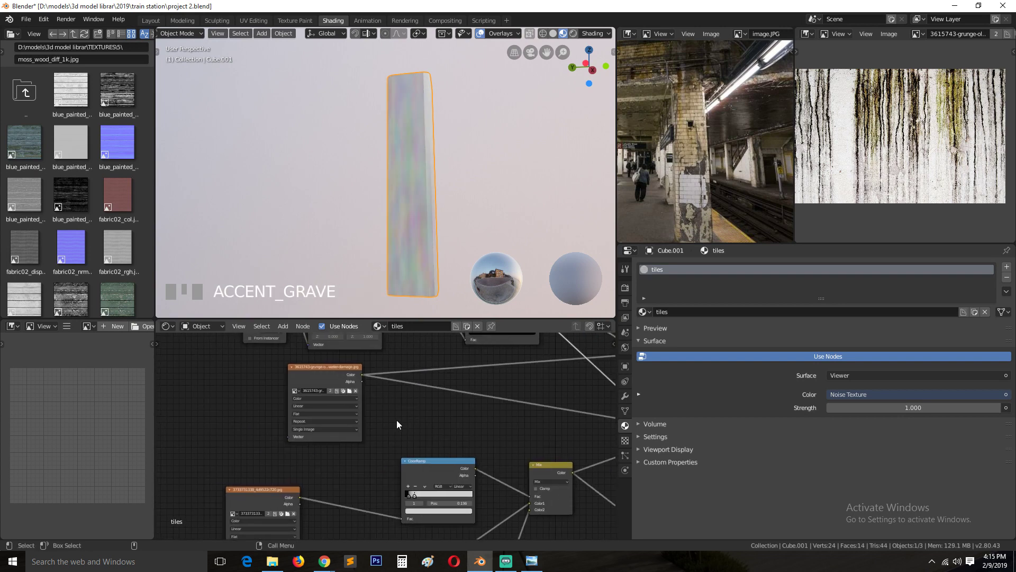
pyautogui.press('`')
# Add a Musgrave Texture node beside the Noise Texture and preview its pattern on the pillar
pyautogui.moveTo(371, 379); pyautogui.dragTo(346, 464, button='middle')
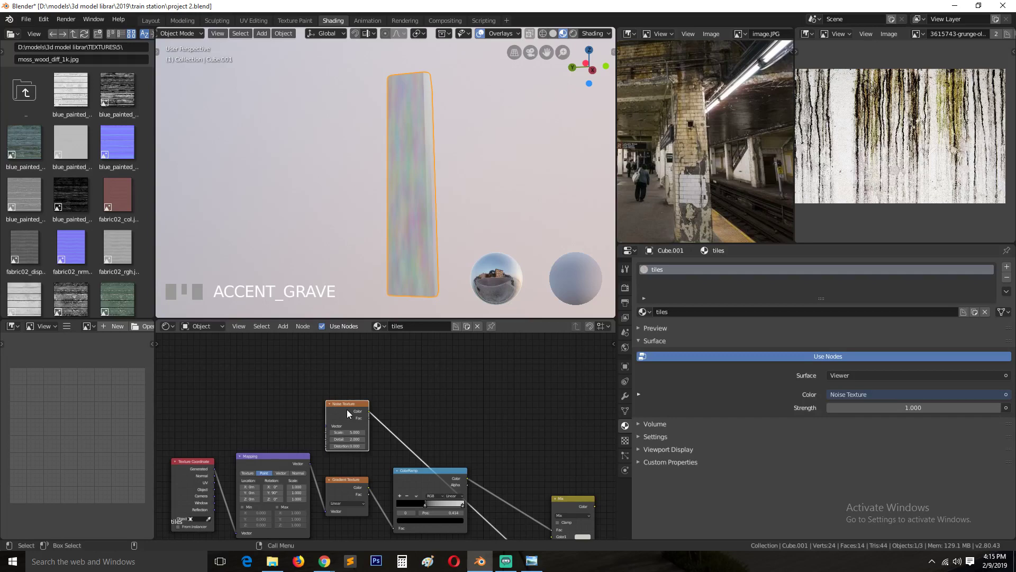
pyautogui.hotkey('shift', 'a')
pyautogui.moveTo(262, 416)
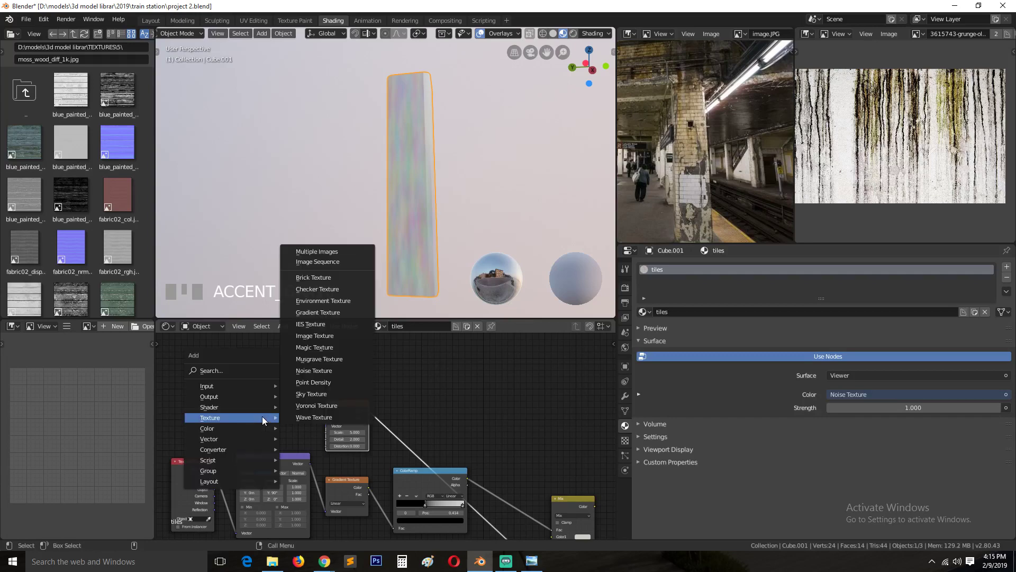
pyautogui.click(328, 361)
pyautogui.click(453, 353)
pyautogui.keyDown('ctrl'); pyautogui.keyDown('shift'); pyautogui.click(467, 354); pyautogui.keyUp('shift'); pyautogui.keyUp('ctrl')
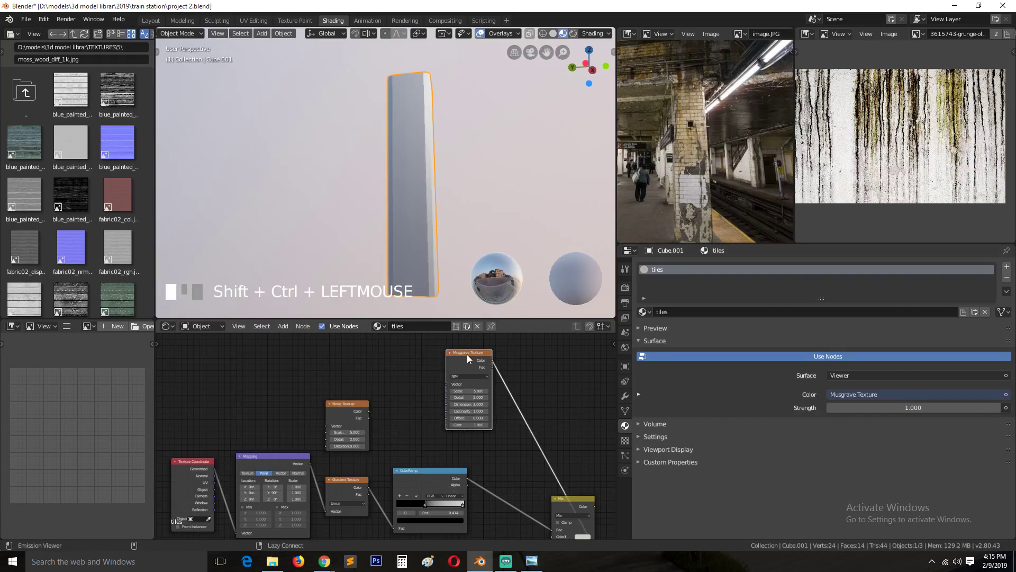
pyautogui.press('`')
pyautogui.moveTo(393, 196); pyautogui.dragTo(453, 211, button='middle')
# Try a Magic Texture node previewed on the pillar and delete it
pyautogui.hotkey('shift', 'a')
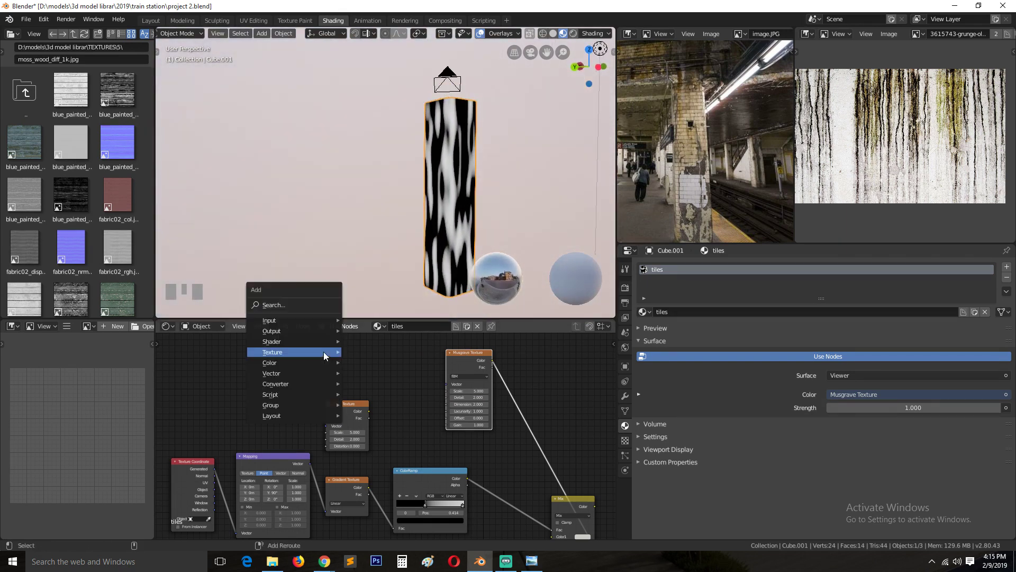
pyautogui.moveTo(331, 350)
pyautogui.click(377, 447)
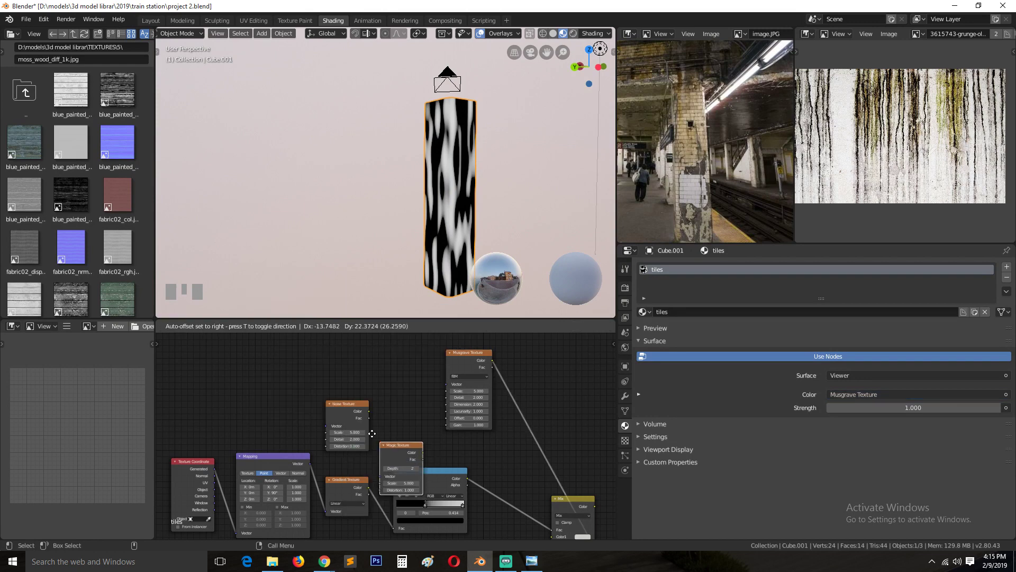
pyautogui.keyDown('ctrl'); pyautogui.keyDown('shift'); pyautogui.click(278, 357); pyautogui.keyUp('shift'); pyautogui.keyUp('ctrl')
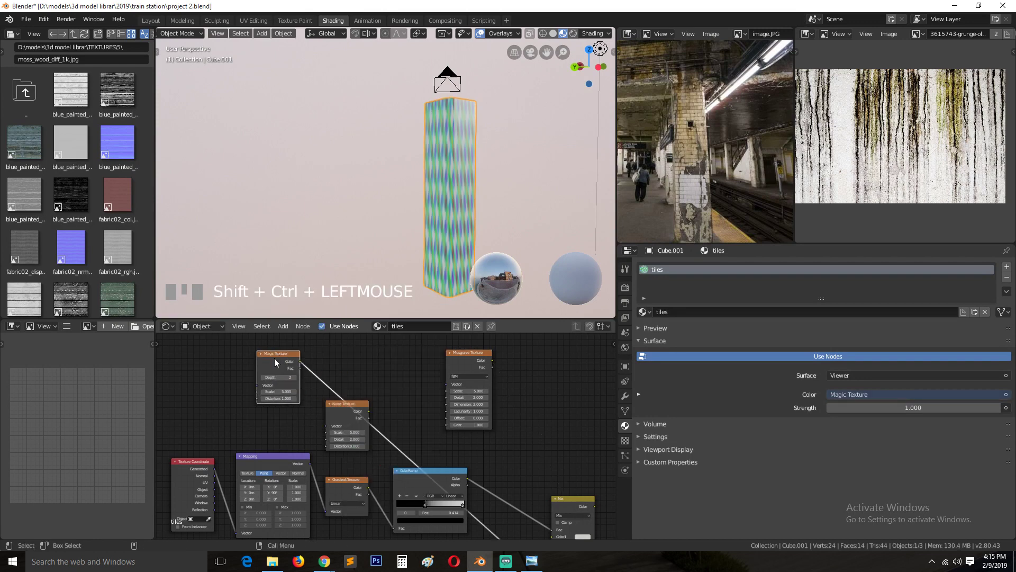
pyautogui.click(274, 357)
pyautogui.press('Delete')
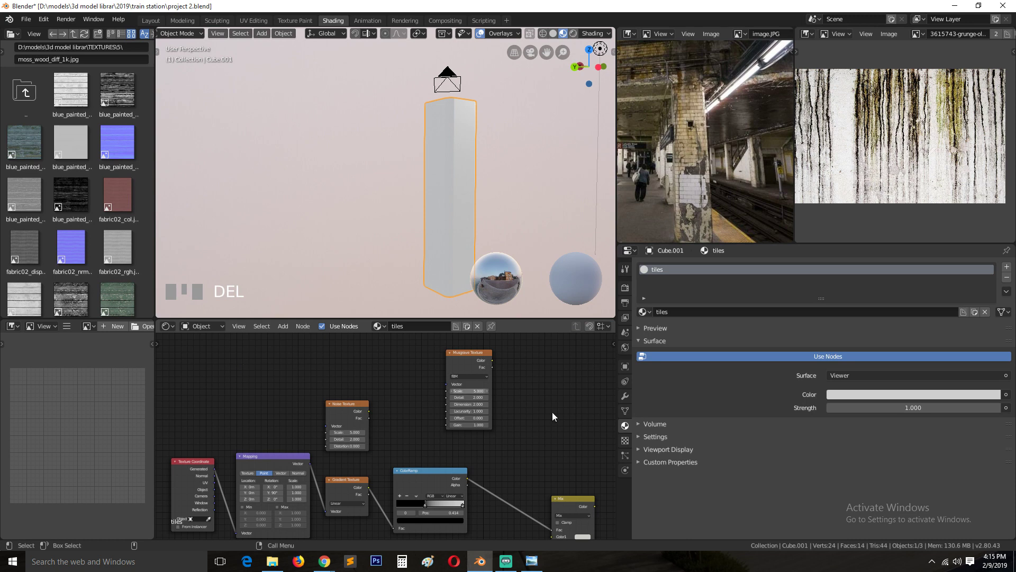
# Spread out the Noise, Musgrave and gradient ColorRamp nodes, and preview the ColorRamp's black-to-grey transition on the pillar
pyautogui.click(464, 364)
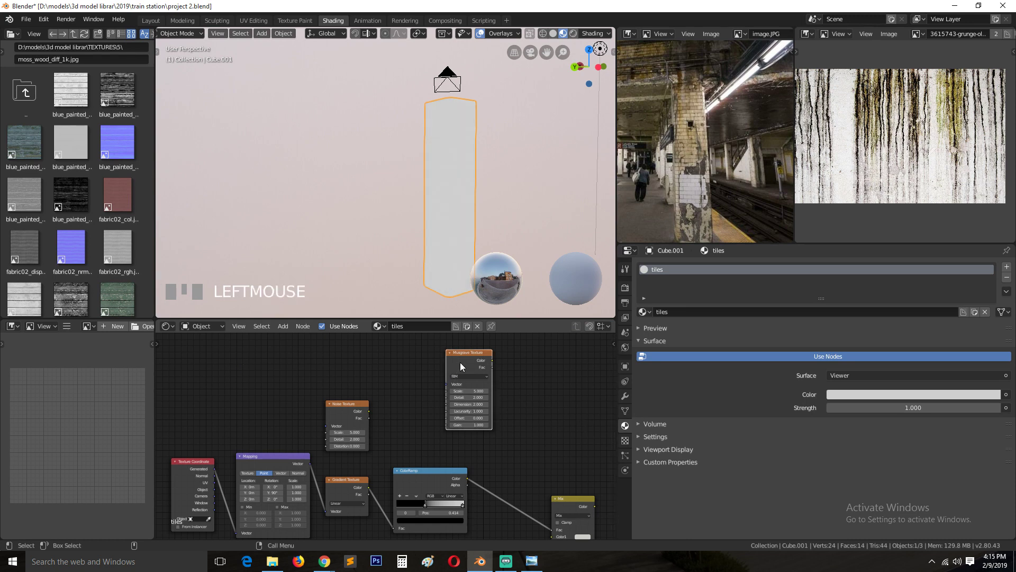
pyautogui.moveTo(347, 411); pyautogui.dragTo(196, 372)
pyautogui.moveTo(472, 386); pyautogui.dragTo(375, 387)
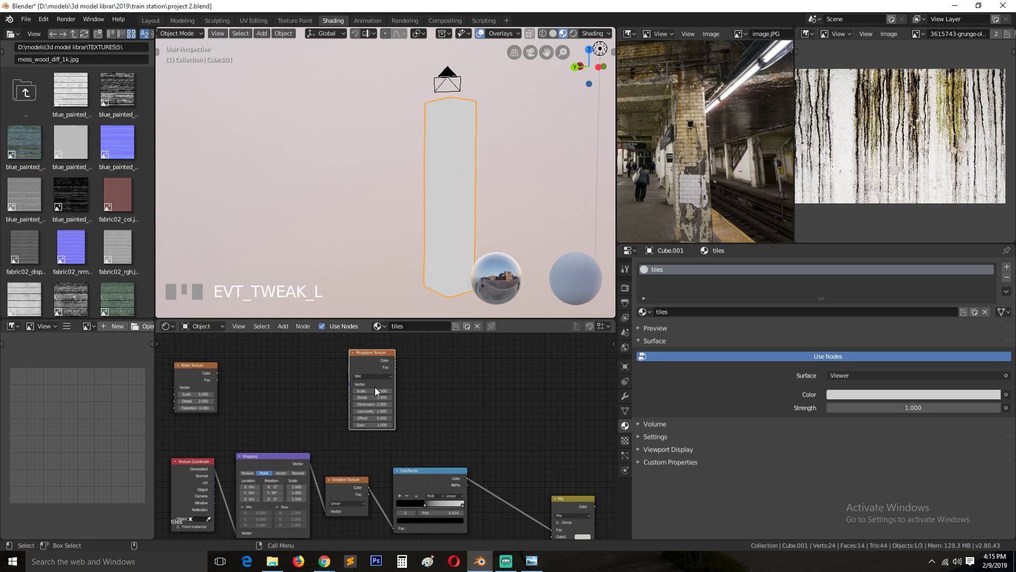
pyautogui.moveTo(442, 480); pyautogui.dragTo(463, 458)
pyautogui.keyDown('ctrl'); pyautogui.keyDown('shift'); pyautogui.click(453, 426); pyautogui.keyUp('shift'); pyautogui.keyUp('ctrl')
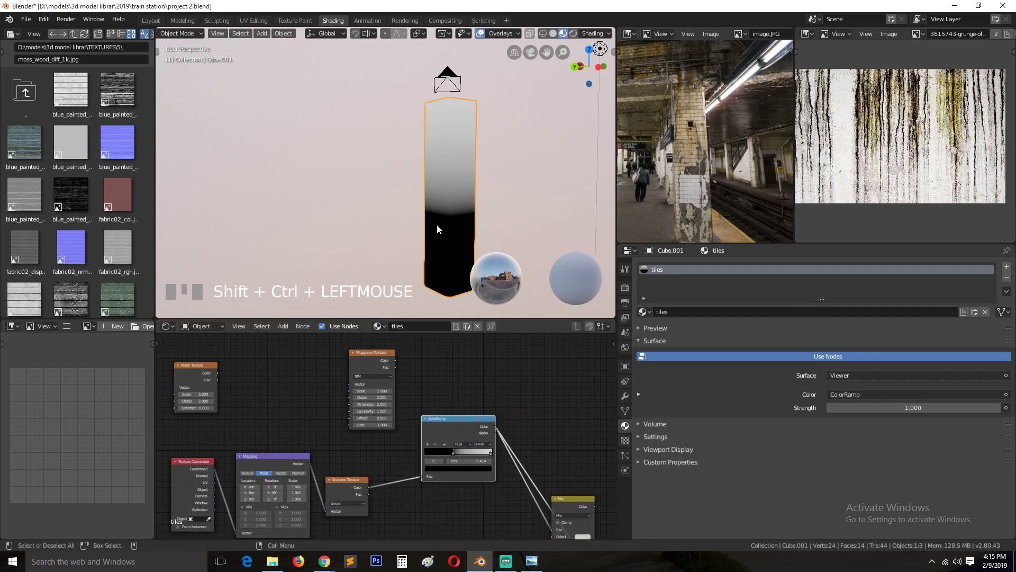
pyautogui.scroll(2, 462, 221)
pyautogui.keyDown('shift'); pyautogui.moveTo(462, 221); pyautogui.dragTo(343, 199, button='middle'); pyautogui.keyUp('shift')
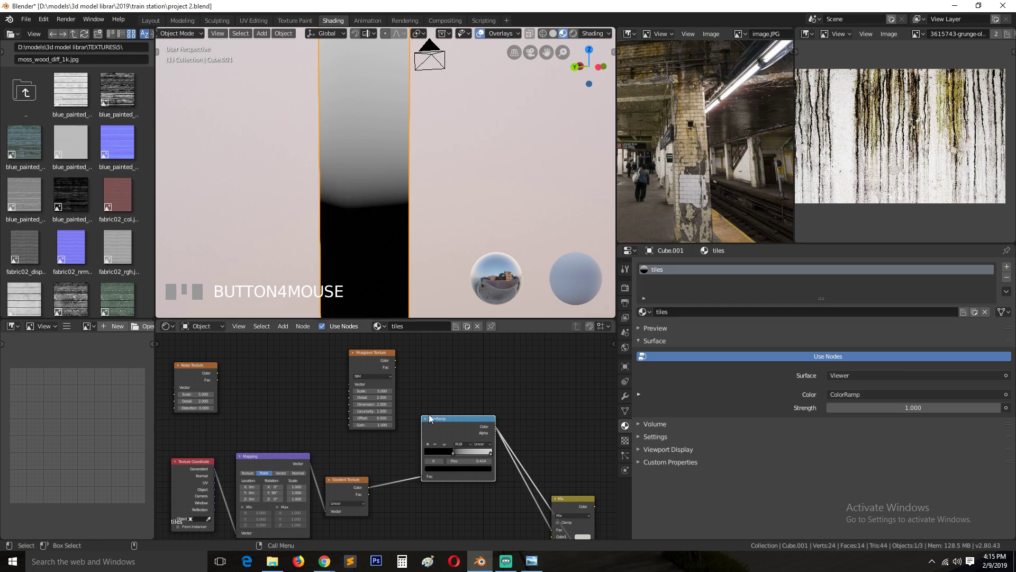
# Move the gradient ColorRamp back beside the Gradient Texture, and preview the Musgrave Texture, placing it nearer the Noise Texture
pyautogui.moveTo(426, 434); pyautogui.dragTo(392, 481)
pyautogui.keyDown('ctrl'); pyautogui.click(380, 368); pyautogui.keyUp('ctrl')
pyautogui.keyDown('ctrl'); pyautogui.keyDown('shift'); pyautogui.click(379, 364); pyautogui.keyUp('shift'); pyautogui.keyUp('ctrl')
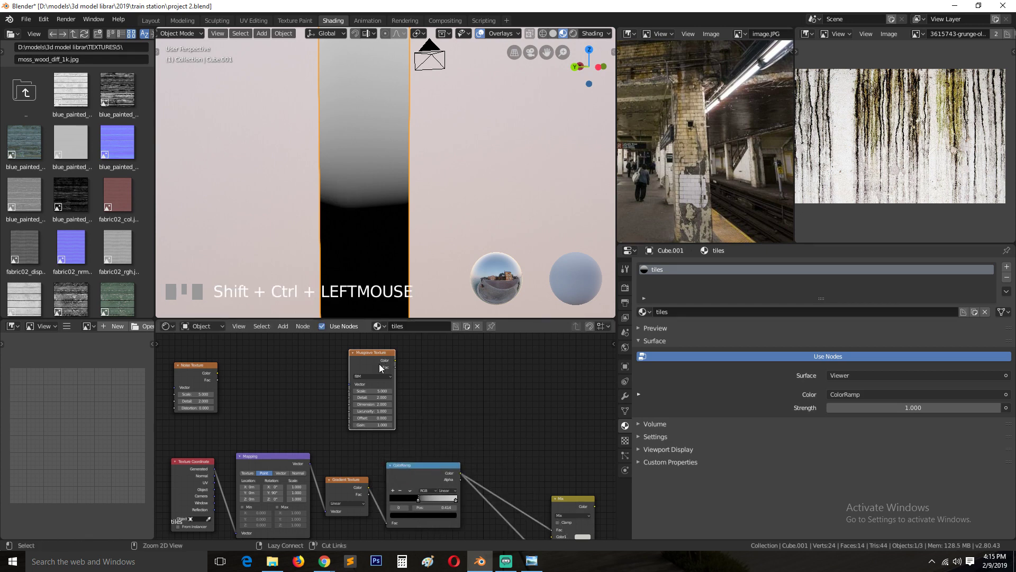
pyautogui.moveTo(378, 361); pyautogui.dragTo(307, 363)
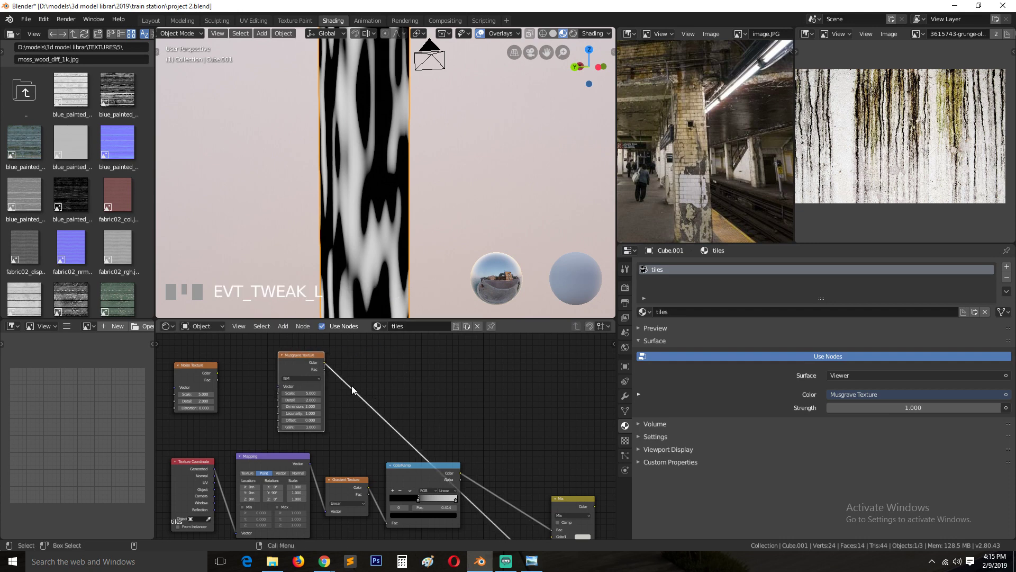
# Set the Musgrave Texture's Scale to 2, Detail to 5.8 and Dimension to 6.2, and inspect the whole pillar
pyautogui.scroll(3, 310, 413)
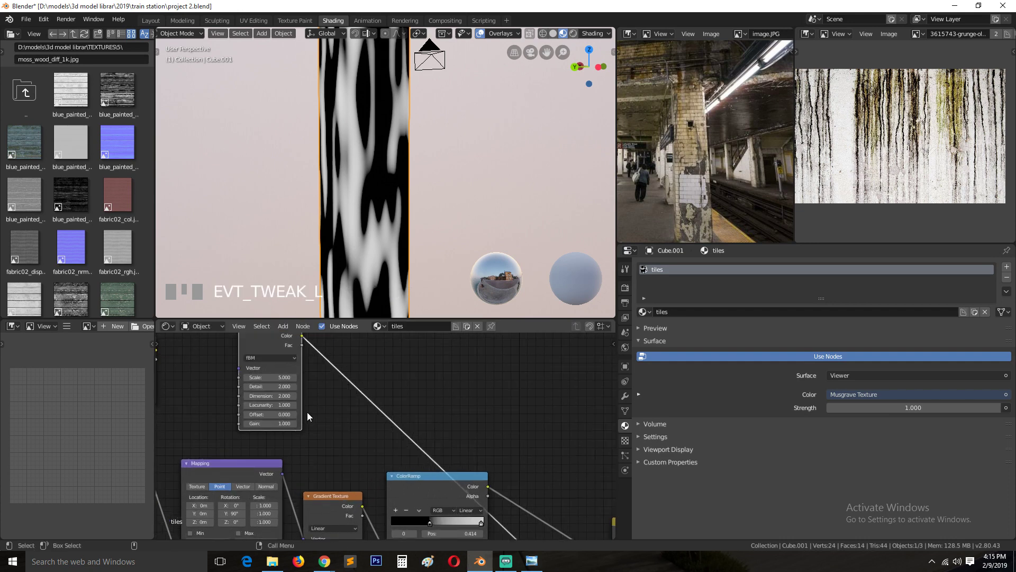
pyautogui.moveTo(270, 377)
pyautogui.mouseDown()
pyautogui.moveTo(238, 377)
pyautogui.moveTo(328, 389)
pyautogui.moveTo(275, 395)
pyautogui.moveTo(325, 398)
pyautogui.moveTo(277, 405)
pyautogui.moveTo(290, 406)
pyautogui.mouseUp()
pyautogui.scroll(-3, 323, 243)
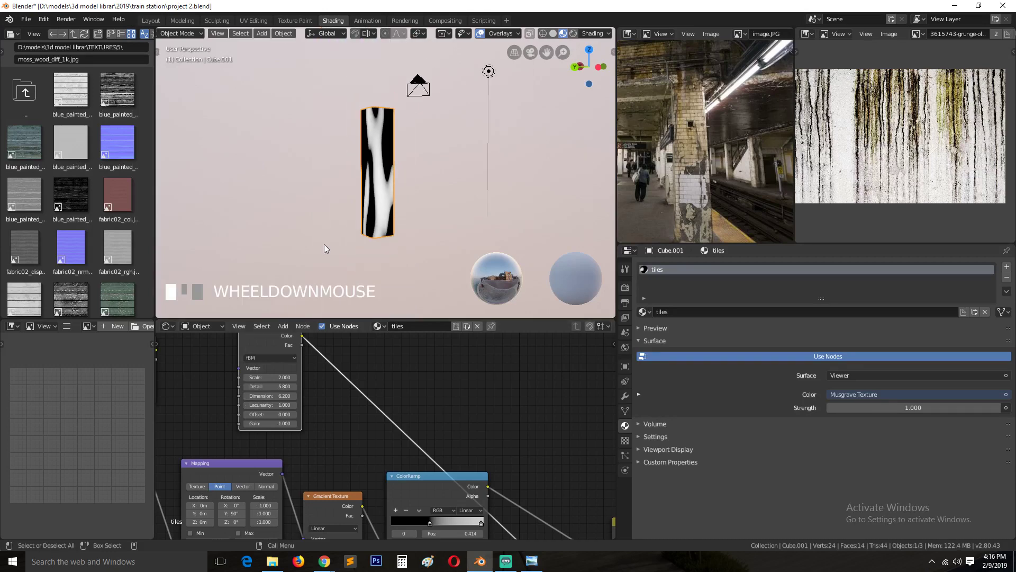
pyautogui.moveTo(349, 265)
pyautogui.mouseDown(button='middle')
pyautogui.moveTo(473, 212)
pyautogui.moveTo(500, 262)
pyautogui.moveTo(350, 276)
pyautogui.mouseUp(button='middle')
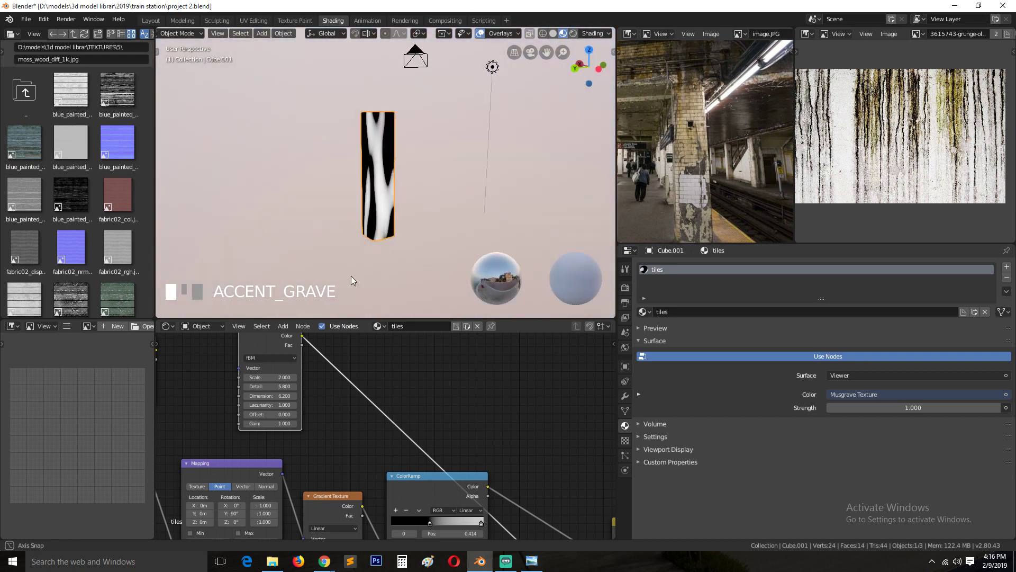
# Add a Mix color node between the Musgrave Texture and the gradient ColorRamp's outputs, leaving room for links
pyautogui.moveTo(380, 414); pyautogui.dragTo(397, 421, button='middle')
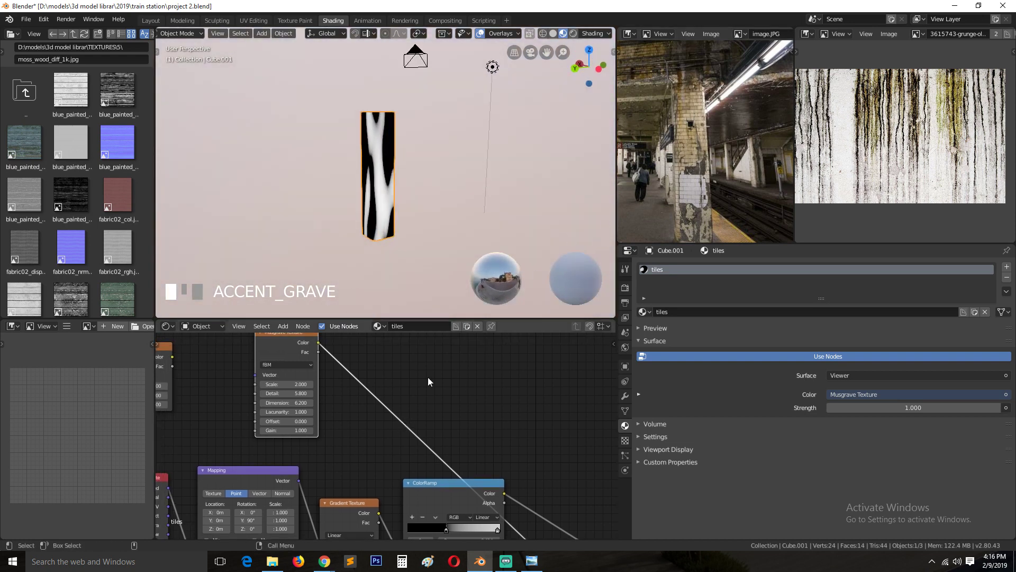
pyautogui.keyDown('ctrl'); pyautogui.keyDown('shift'); pyautogui.click(432, 493); pyautogui.keyUp('shift'); pyautogui.keyUp('ctrl')
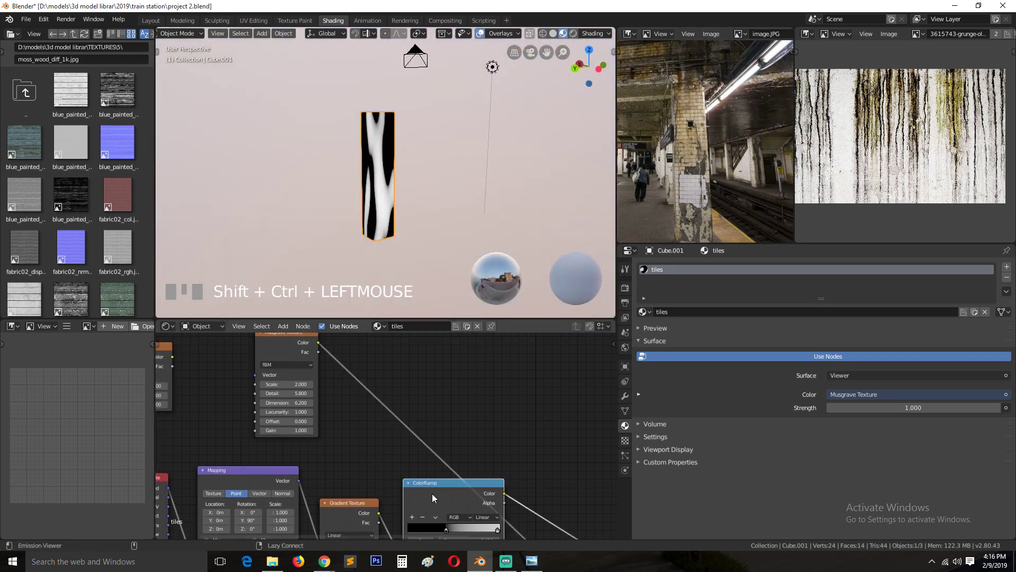
pyautogui.click(299, 362)
pyautogui.hotkey('shift', 'a')
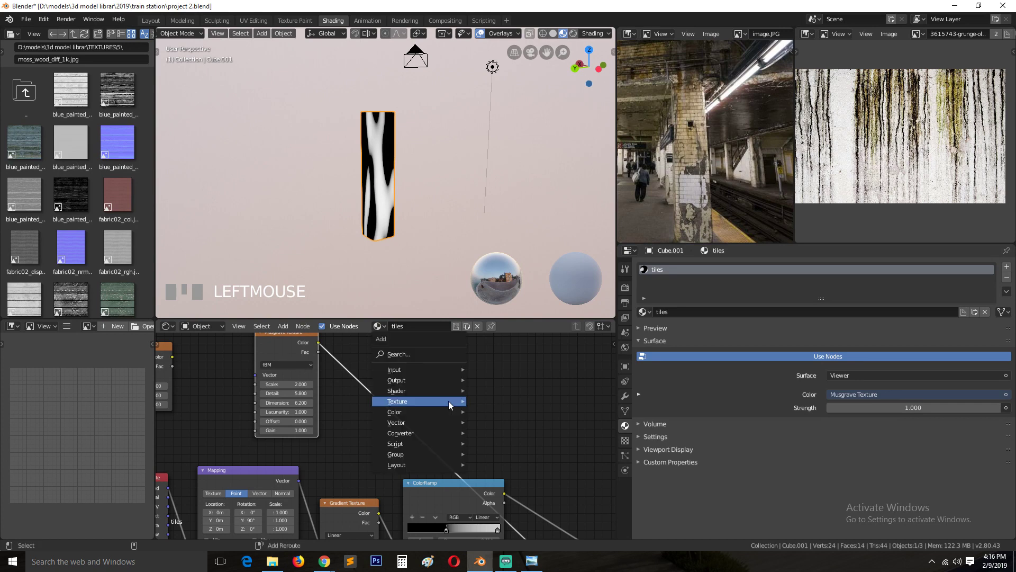
pyautogui.moveTo(450, 411)
pyautogui.click(493, 469)
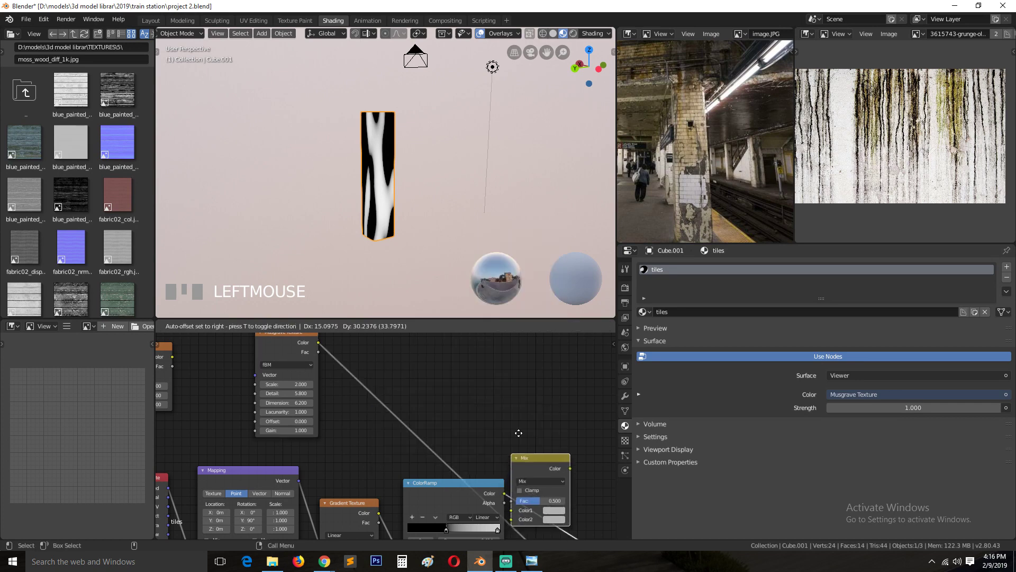
pyautogui.click(563, 399)
# Connect the Musgrave color to the new Mix node's Color1 and the ColorRamp to Color2, and preview it with Fac at 1.000
pyautogui.moveTo(504, 493); pyautogui.dragTo(536, 429)
pyautogui.moveTo(318, 342); pyautogui.dragTo(425, 383)
pyautogui.moveTo(524, 422); pyautogui.dragTo(536, 418)
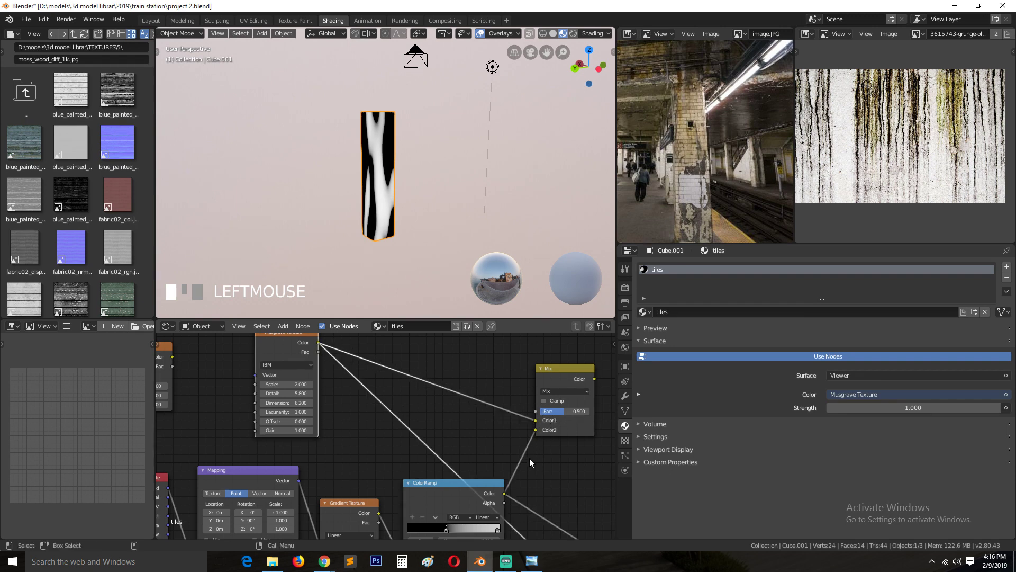
pyautogui.keyDown('ctrl'); pyautogui.keyDown('shift'); pyautogui.click(570, 382); pyautogui.keyUp('shift'); pyautogui.keyUp('ctrl')
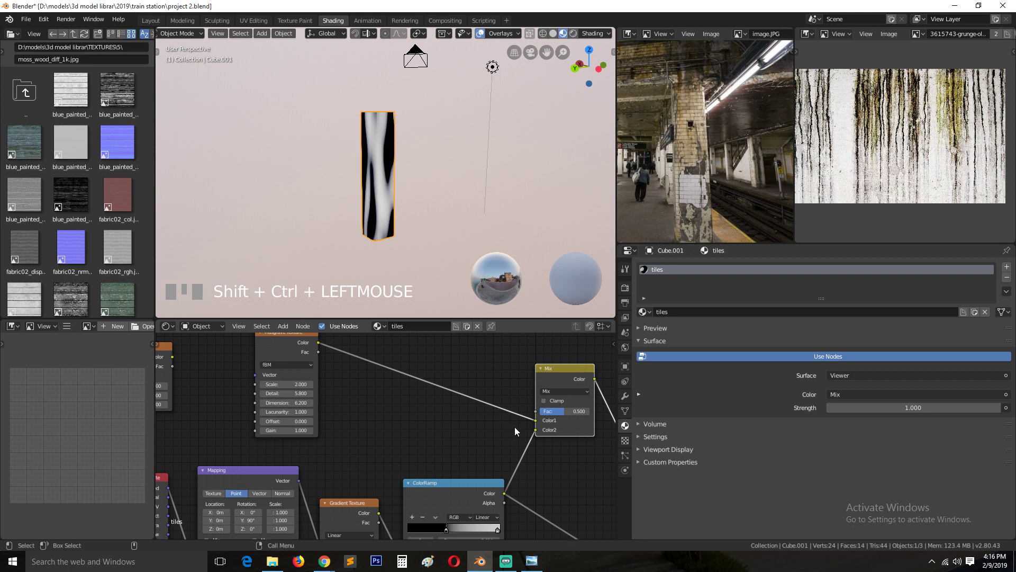
pyautogui.moveTo(562, 412); pyautogui.dragTo(586, 414)
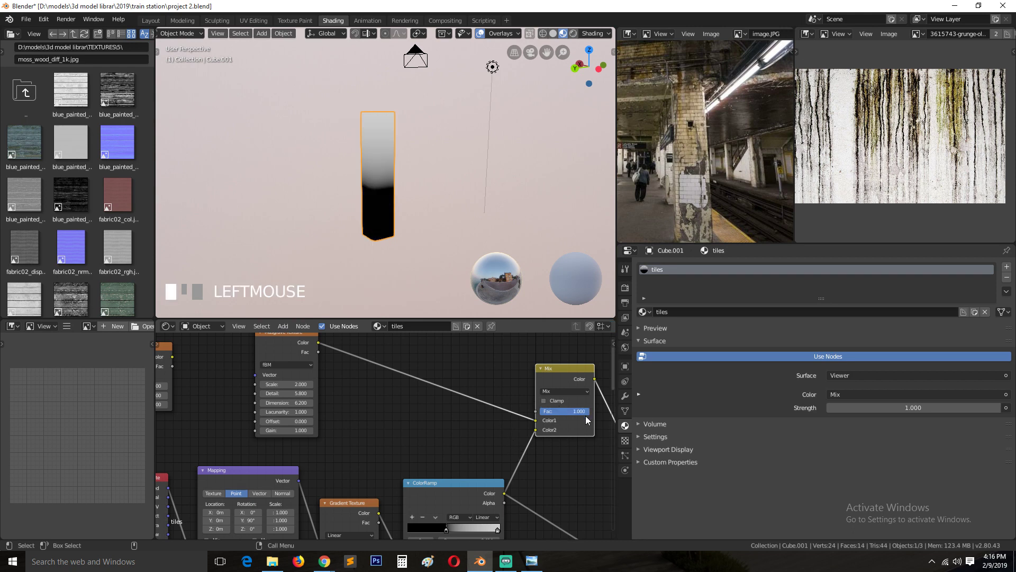
# Reroute the gradient ColorRamp into the new Mix node's Fac, set its Color2 to white and inspect the pillar
pyautogui.moveTo(475, 492); pyautogui.dragTo(476, 459)
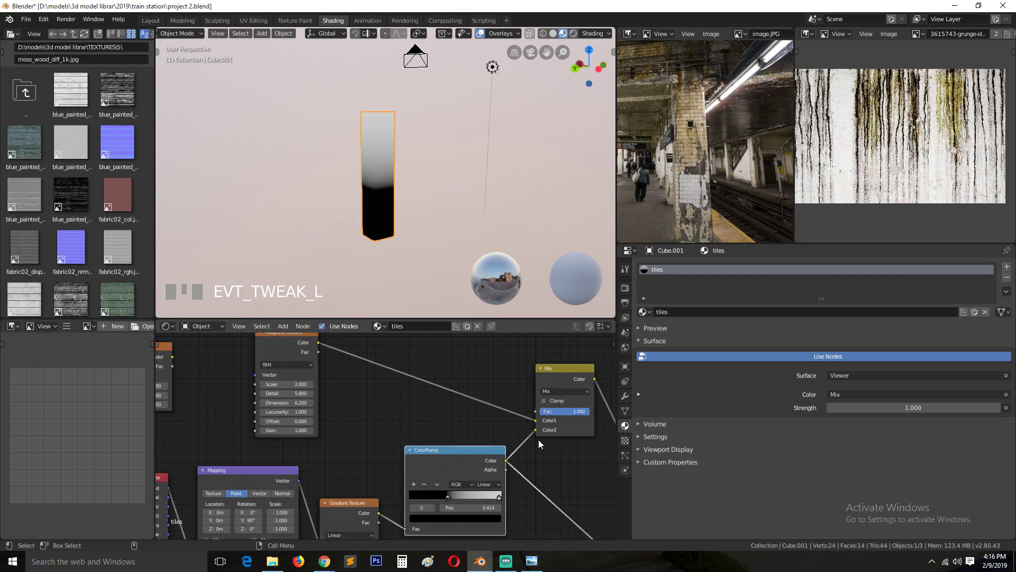
pyautogui.moveTo(536, 429); pyautogui.dragTo(542, 412)
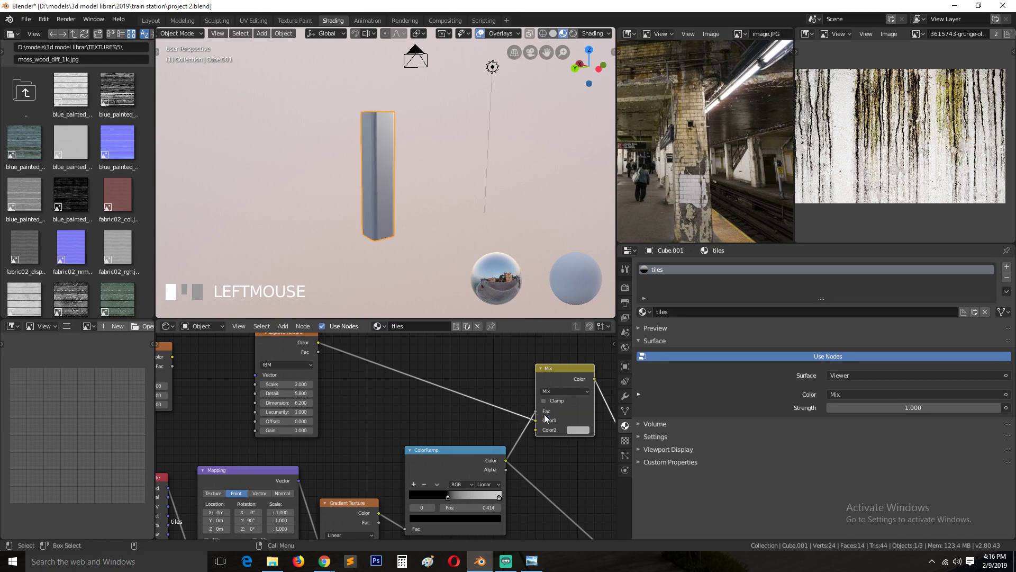
pyautogui.click(577, 429)
pyautogui.moveTo(642, 324); pyautogui.dragTo(640, 310)
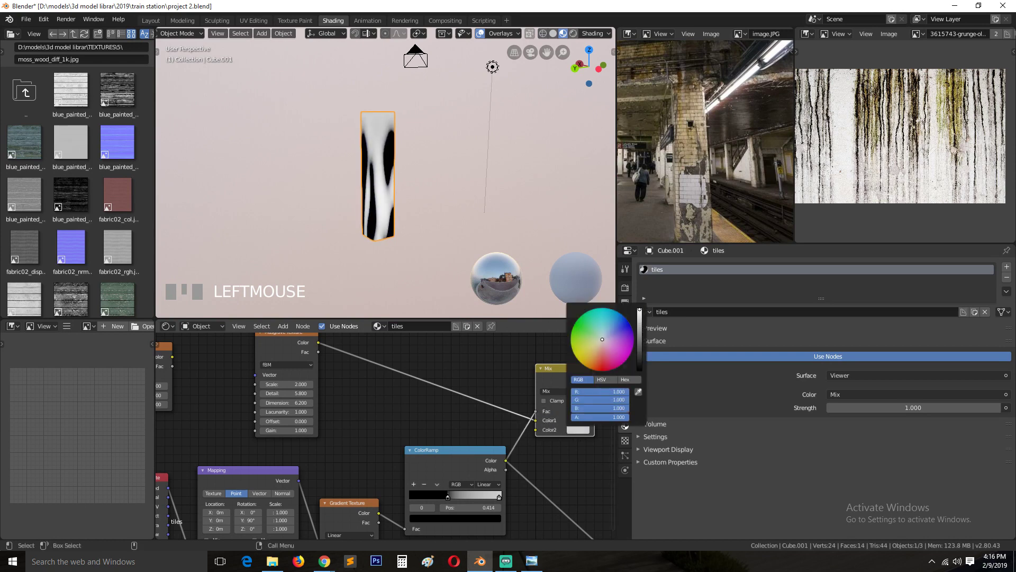
pyautogui.press('`')
pyautogui.scroll(2, 411, 234)
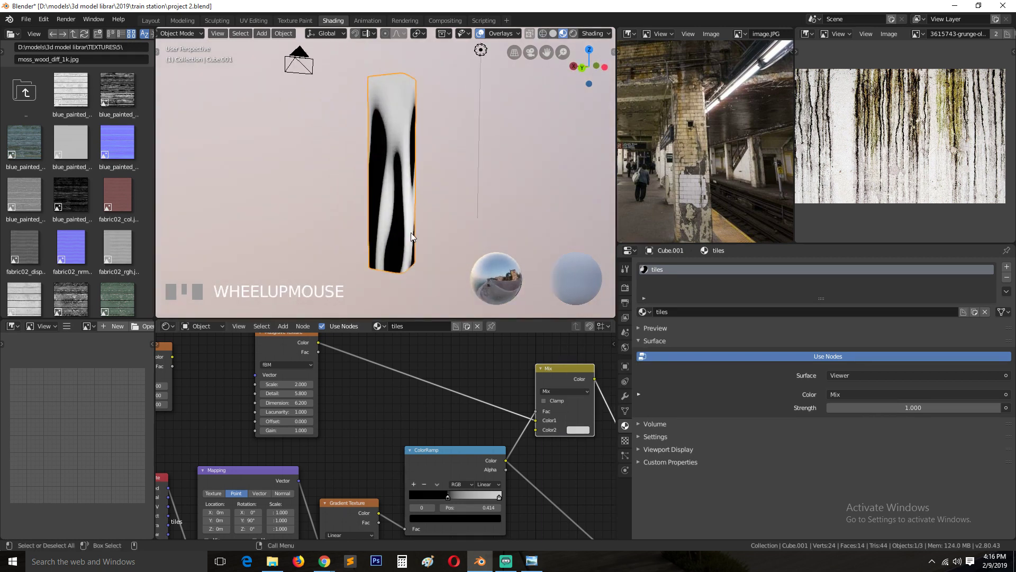
# Adjust the gradient ColorRamp's stops, with the white stop at about 0.72, and set the Musgrave Scale to 10.7
pyautogui.moveTo(449, 496)
pyautogui.mouseDown()
pyautogui.moveTo(384, 495)
pyautogui.moveTo(495, 493)
pyautogui.moveTo(452, 490)
pyautogui.mouseUp()
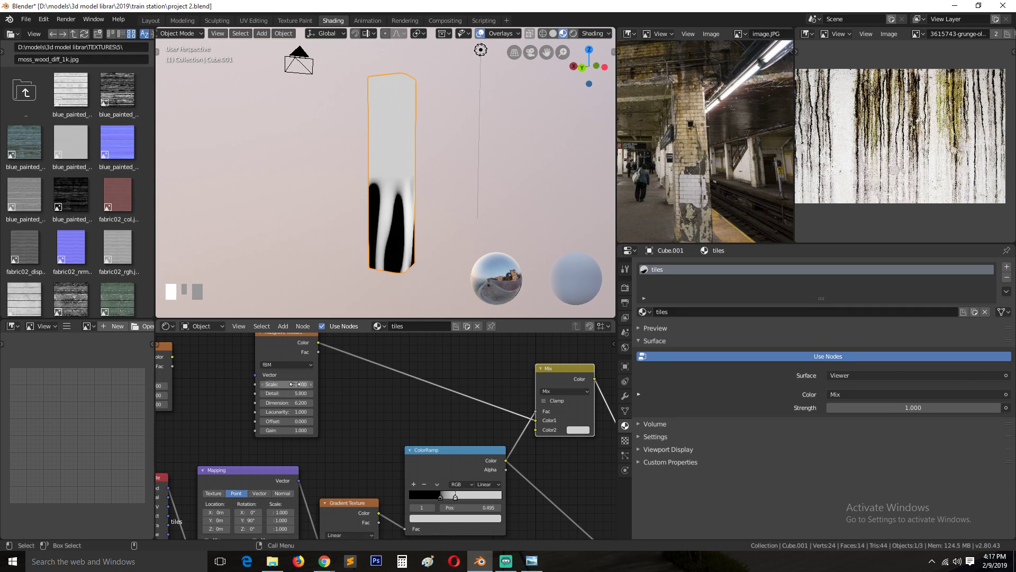
pyautogui.moveTo(294, 385); pyautogui.dragTo(304, 385)
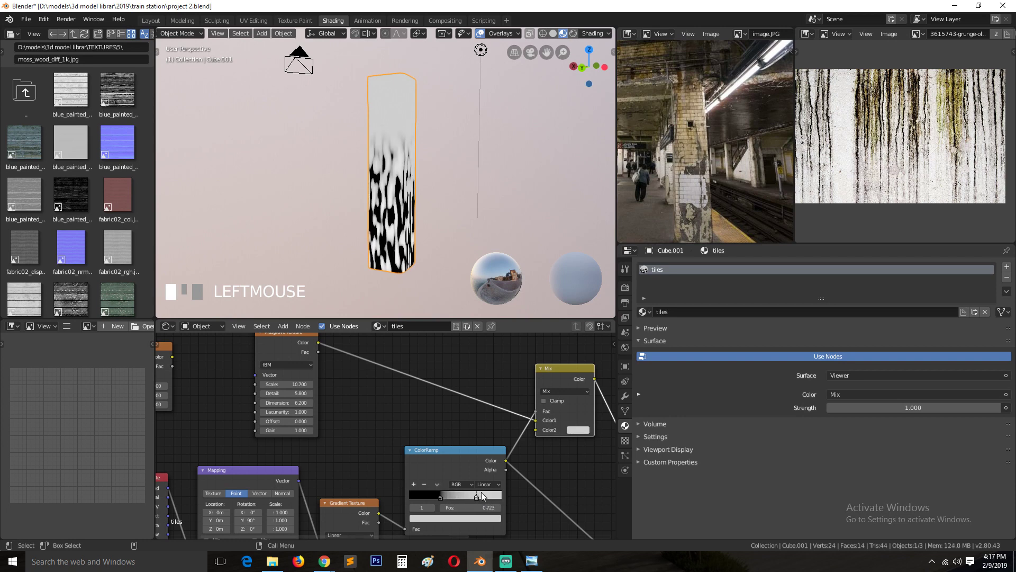
# Set the gradient ColorRamp's white stop to about 0.73 and move the Musgrave Mix node closer to the grunge Mix node
pyautogui.moveTo(481, 491)
pyautogui.mouseDown()
pyautogui.moveTo(446, 494)
pyautogui.moveTo(481, 491)
pyautogui.mouseUp()
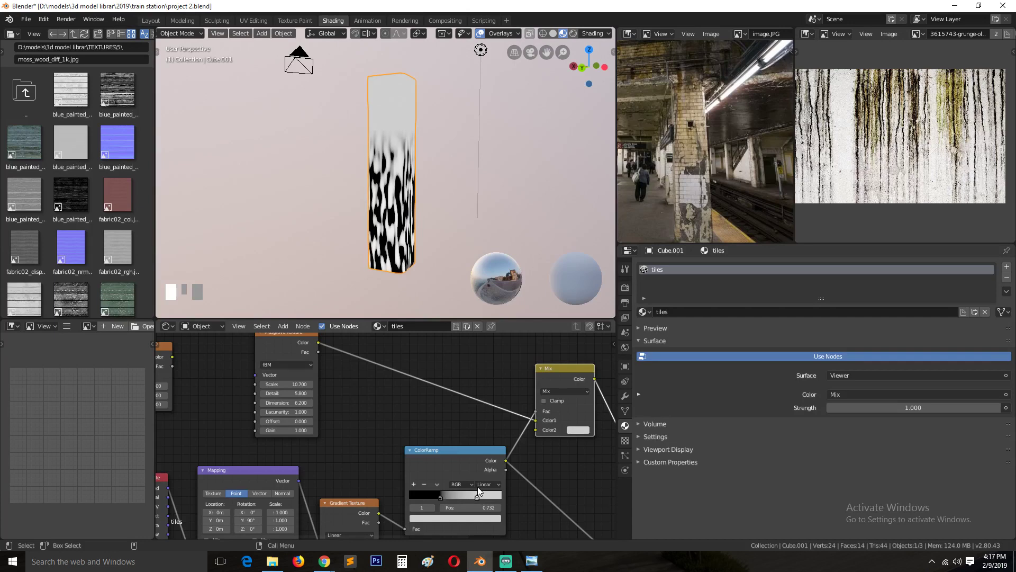
pyautogui.scroll(-2, 479, 488)
pyautogui.moveTo(482, 425); pyautogui.dragTo(377, 391, button='middle')
pyautogui.moveTo(403, 401); pyautogui.dragTo(404, 410, button='middle')
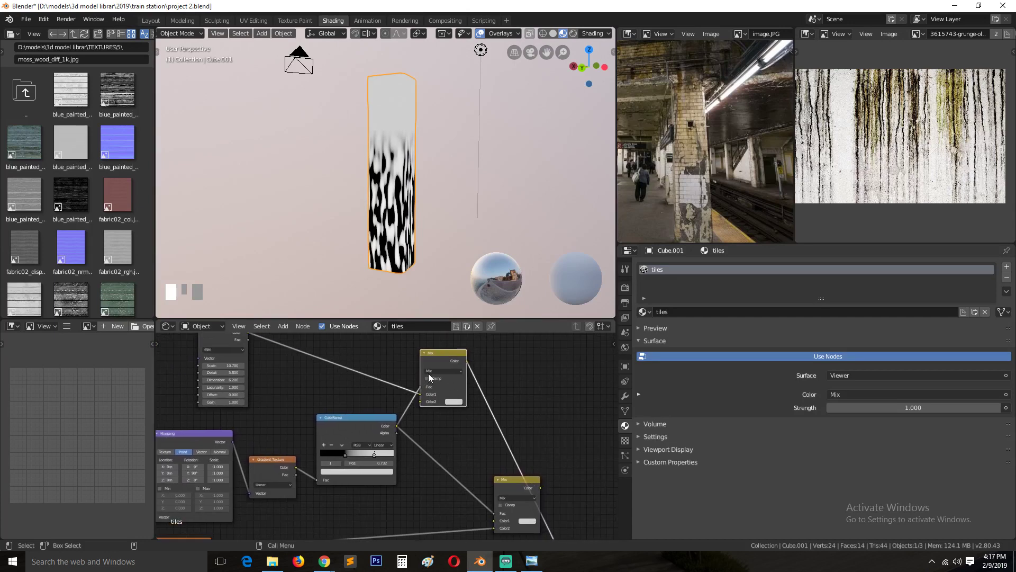
pyautogui.moveTo(434, 359); pyautogui.dragTo(459, 402)
pyautogui.press('`')
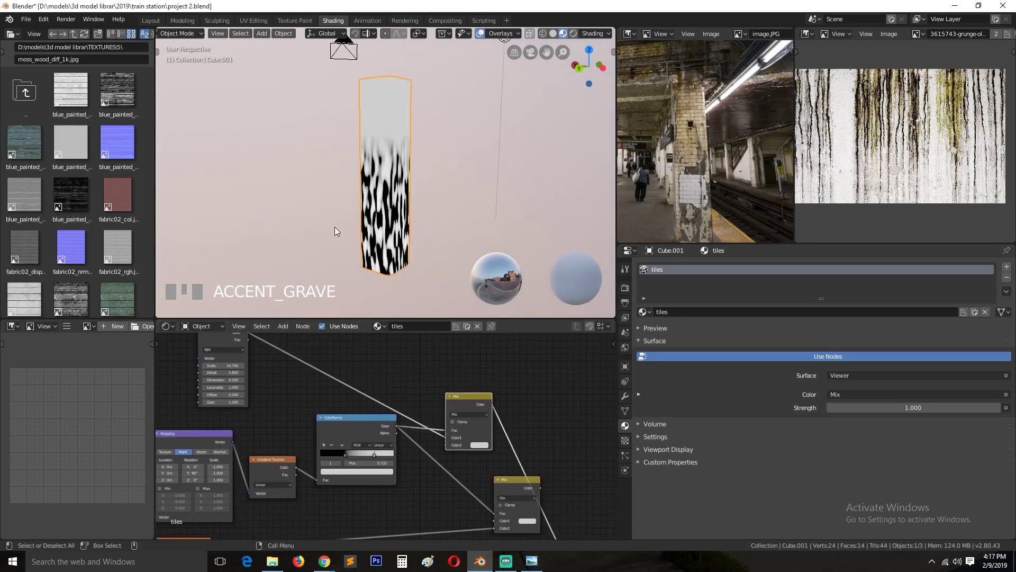
# Space the grunge Mix node away from the Musgrave Mix node and preview its water-damage result on the pillar
pyautogui.moveTo(505, 490); pyautogui.dragTo(574, 455)
pyautogui.moveTo(380, 478); pyautogui.dragTo(374, 439, button='middle')
pyautogui.scroll(-2, 418, 454)
pyautogui.click(449, 369)
pyautogui.moveTo(448, 373); pyautogui.dragTo(472, 359)
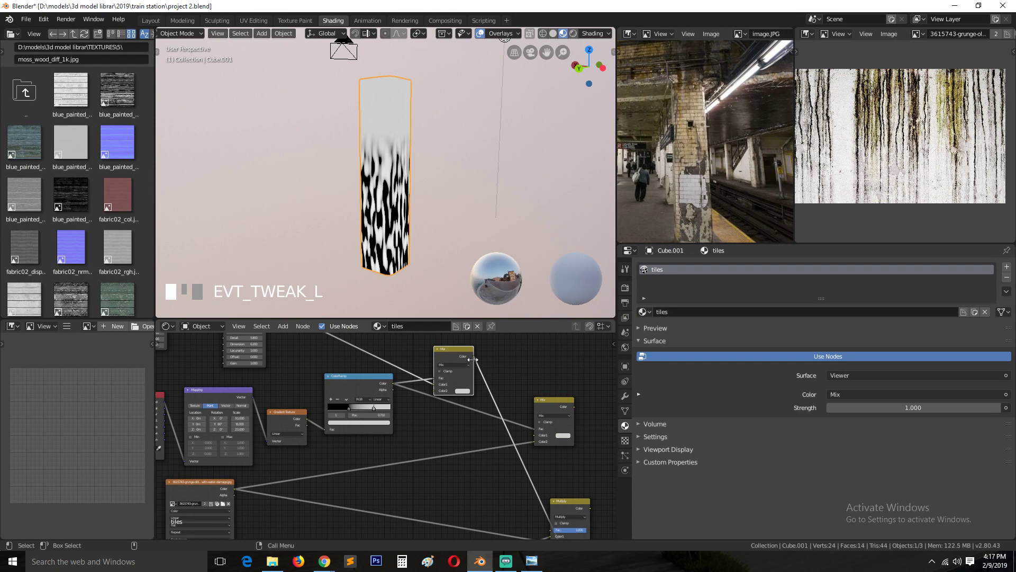
pyautogui.click(556, 409)
pyautogui.keyDown('ctrl'); pyautogui.keyDown('shift'); pyautogui.click(541, 424); pyautogui.keyUp('shift'); pyautogui.keyUp('ctrl')
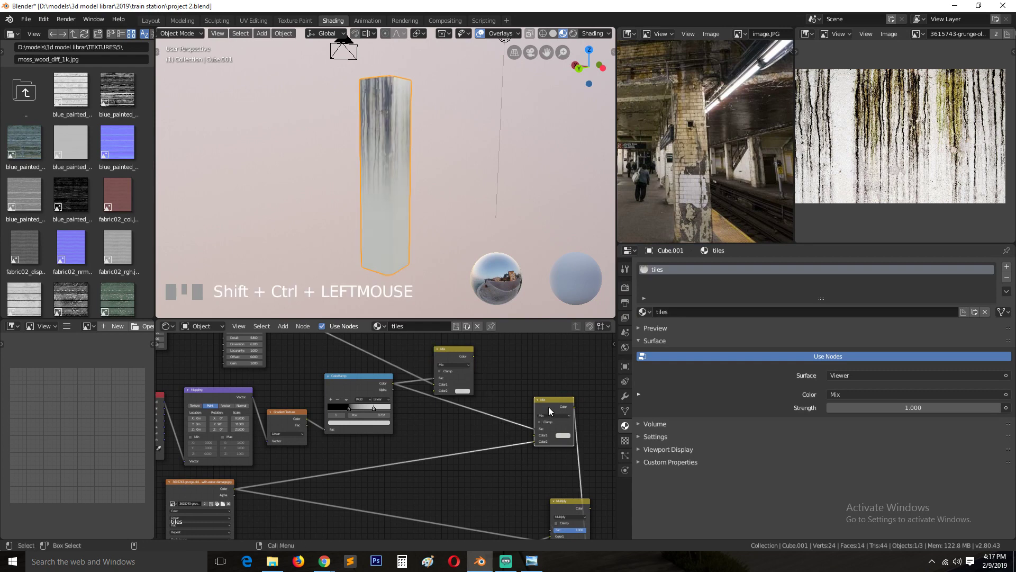
pyautogui.moveTo(546, 410); pyautogui.dragTo(550, 419)
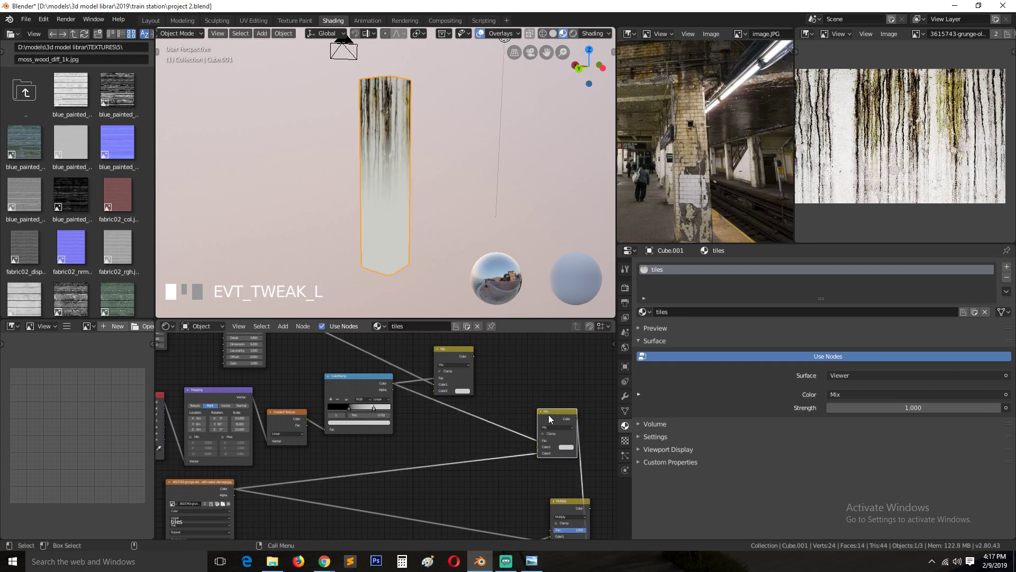
# Reposition the gradient ColorRamp and the Musgrave Mix node to leave more room between them
pyautogui.moveTo(349, 392); pyautogui.dragTo(355, 382)
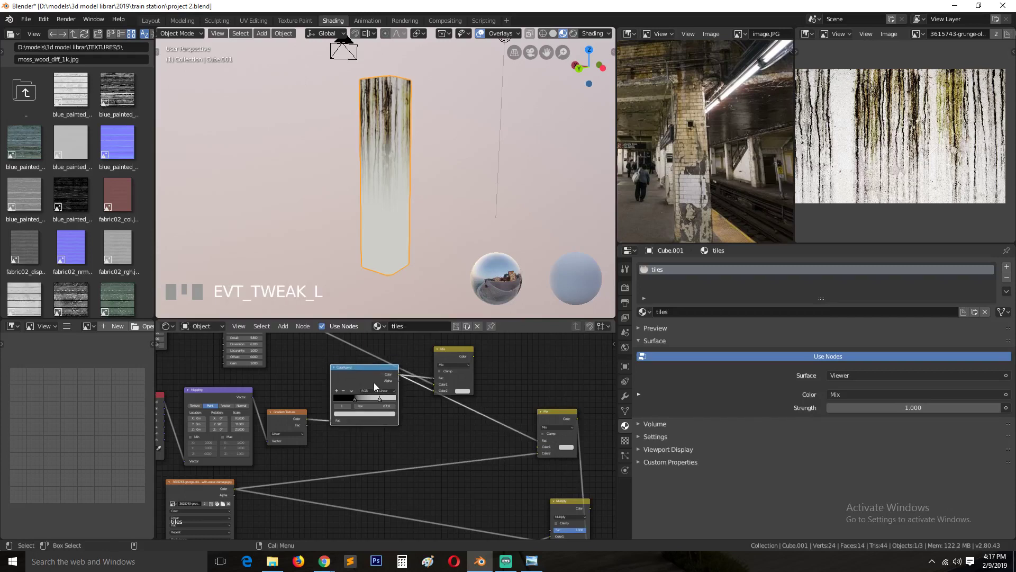
pyautogui.moveTo(456, 362); pyautogui.dragTo(512, 351)
pyautogui.moveTo(383, 401); pyautogui.dragTo(406, 378)
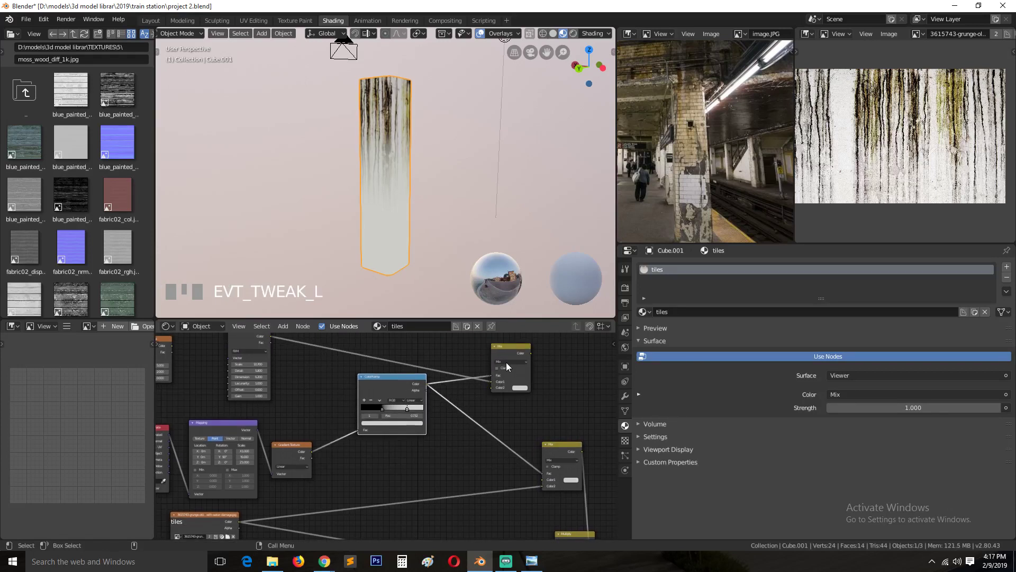
# Duplicate the gradient ColorRamp below the original, feed the Gradient Texture color into the copy's Fac, and preview it
pyautogui.click(382, 374)
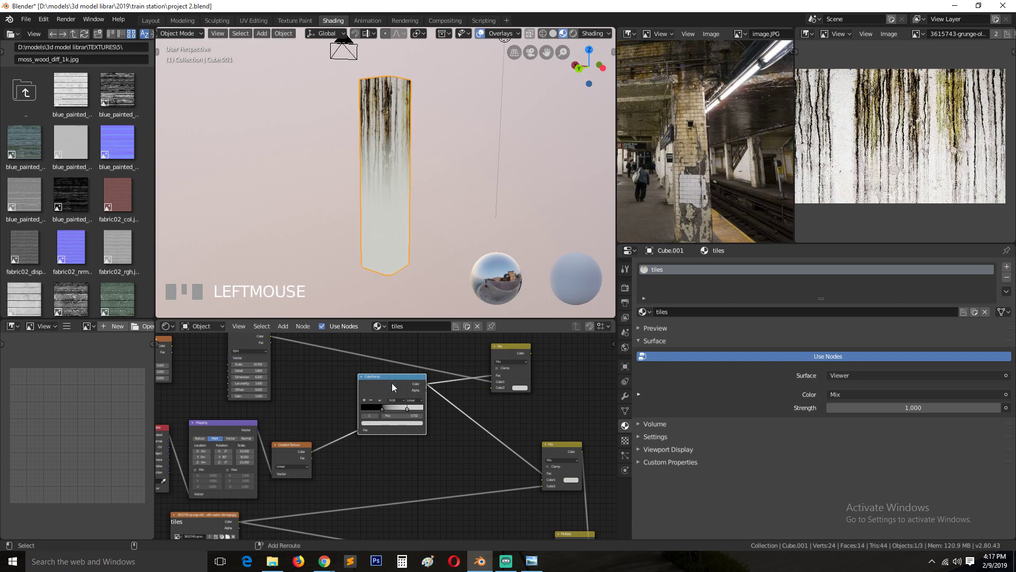
pyautogui.hotkey('shift', 'd')
pyautogui.click(394, 450)
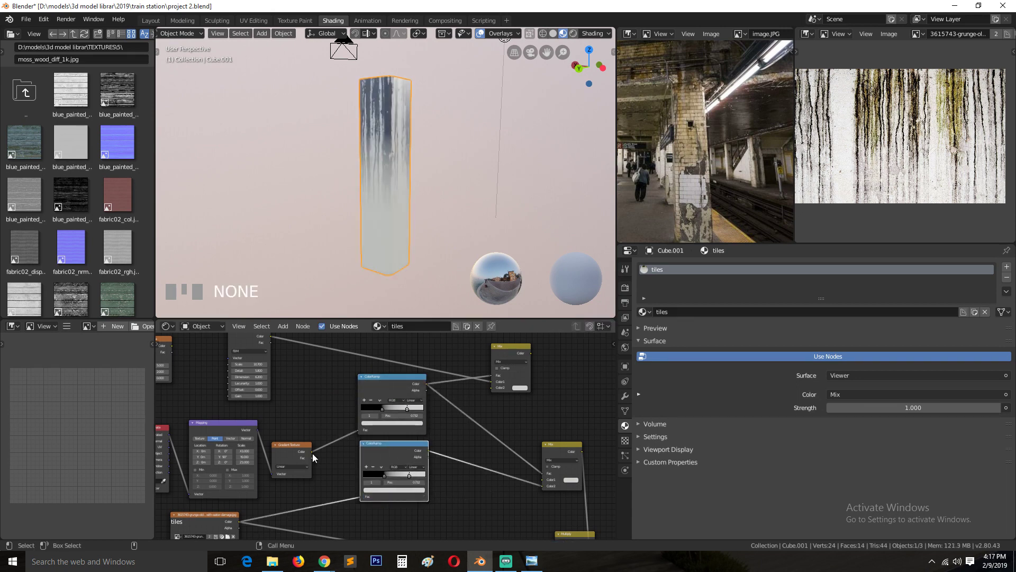
pyautogui.click(376, 454)
pyautogui.keyDown('ctrl'); pyautogui.keyDown('shift'); pyautogui.click(389, 452); pyautogui.keyUp('shift'); pyautogui.keyUp('ctrl')
pyautogui.click(412, 456)
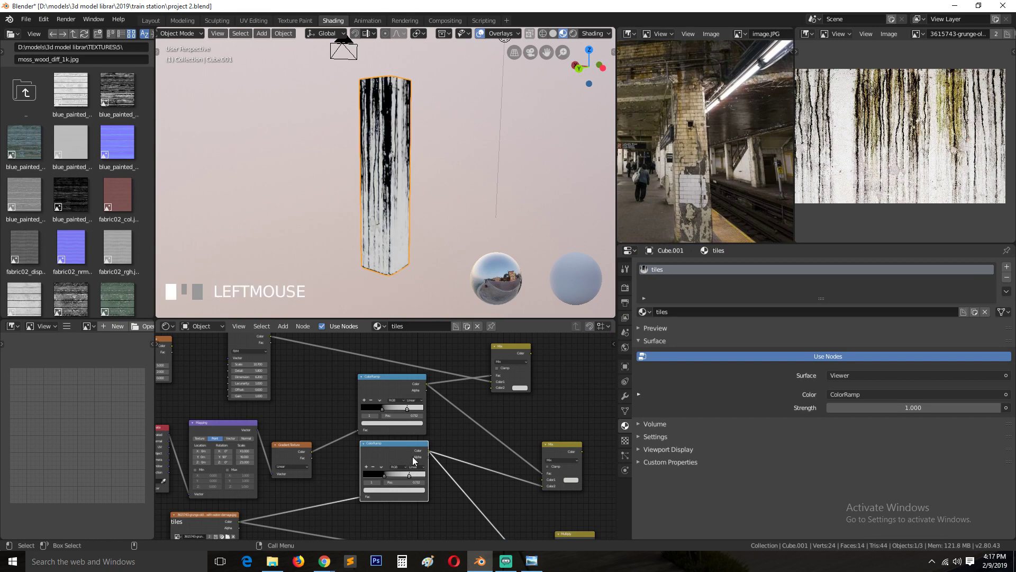
pyautogui.keyDown('ctrl'); pyautogui.keyDown('shift'); pyautogui.click(411, 451); pyautogui.keyUp('shift'); pyautogui.keyUp('ctrl')
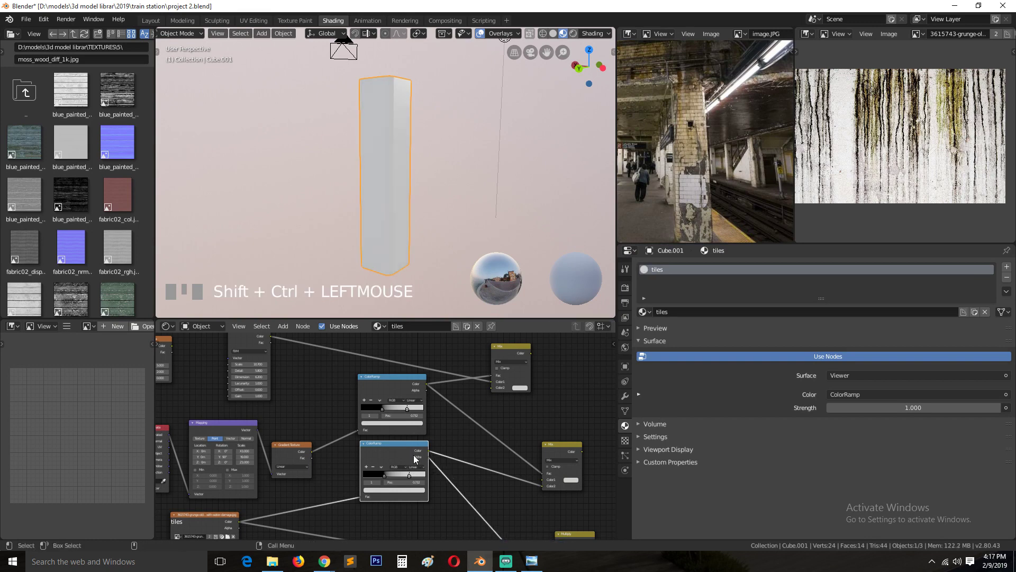
pyautogui.scroll(2, 412, 451)
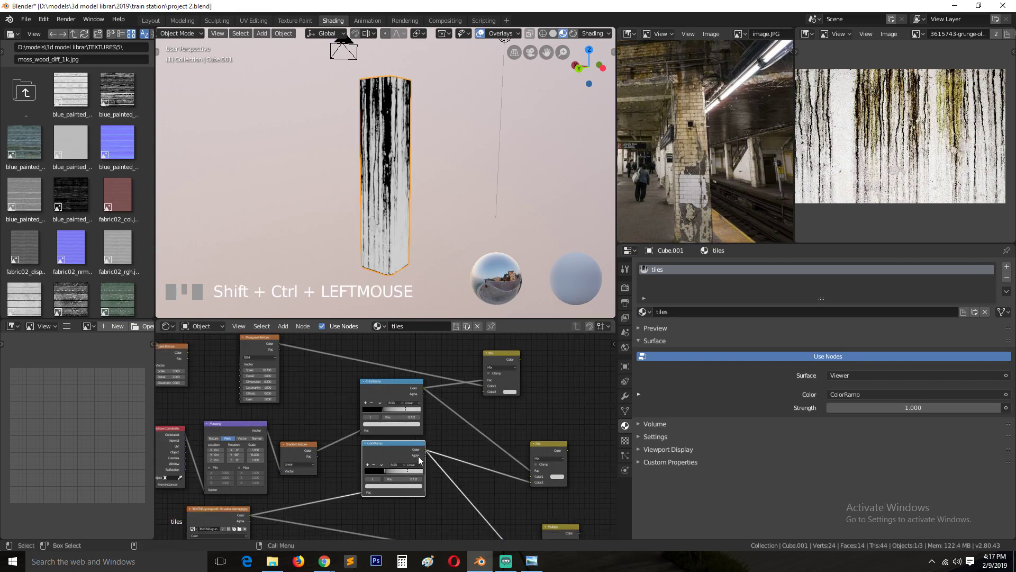
pyautogui.moveTo(386, 457); pyautogui.dragTo(414, 451)
pyautogui.moveTo(306, 453); pyautogui.dragTo(386, 496)
pyautogui.keyDown('ctrl'); pyautogui.keyDown('shift'); pyautogui.click(428, 437); pyautogui.keyUp('shift'); pyautogui.keyUp('ctrl')
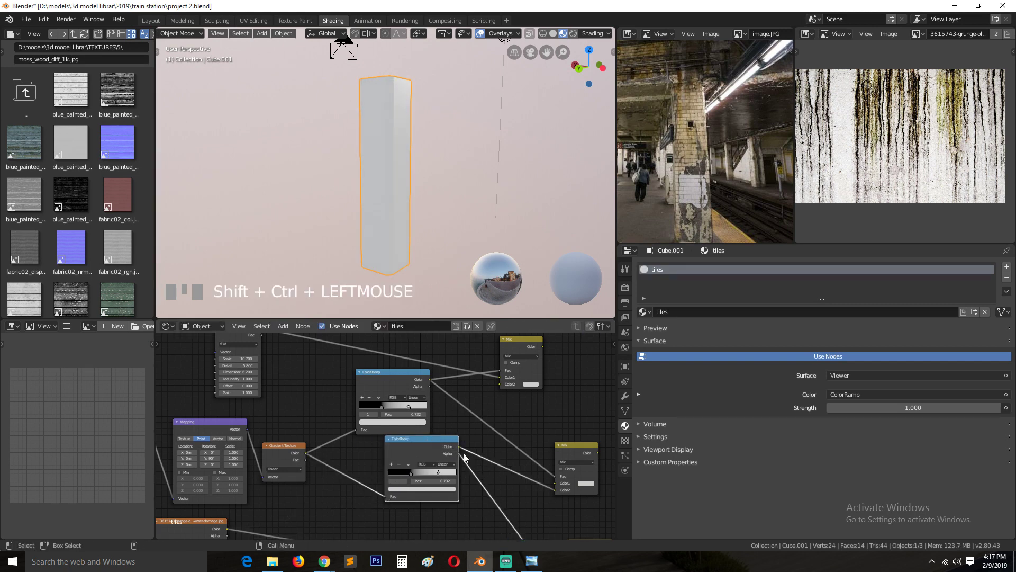
# Adjust the duplicate ColorRamp's stops while previewing its gradient, and delete the duplicate node
pyautogui.scroll(-4, 484, 487)
pyautogui.moveTo(514, 521); pyautogui.dragTo(455, 453, button='middle')
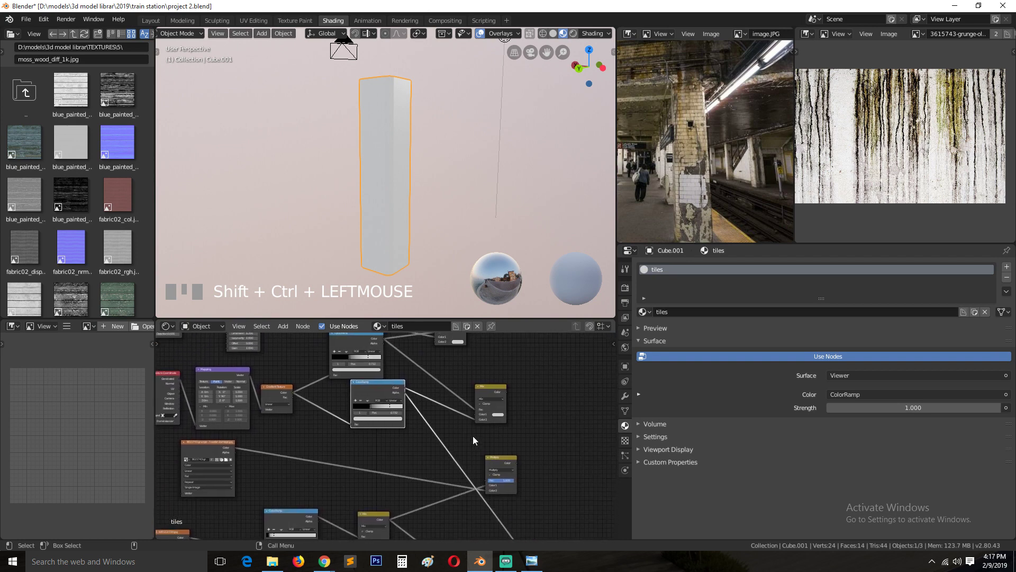
pyautogui.keyDown('ctrl'); pyautogui.keyDown('shift'); pyautogui.click(389, 394); pyautogui.keyUp('shift'); pyautogui.keyUp('ctrl')
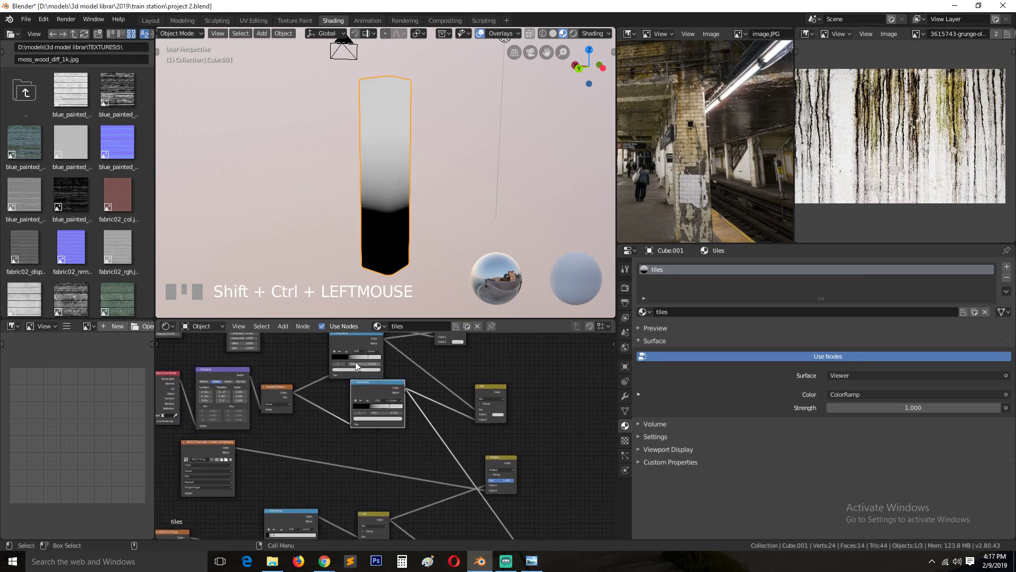
pyautogui.scroll(3, 382, 413)
pyautogui.moveTo(382, 411); pyautogui.dragTo(389, 454, button='middle')
pyautogui.moveTo(375, 447); pyautogui.dragTo(411, 447)
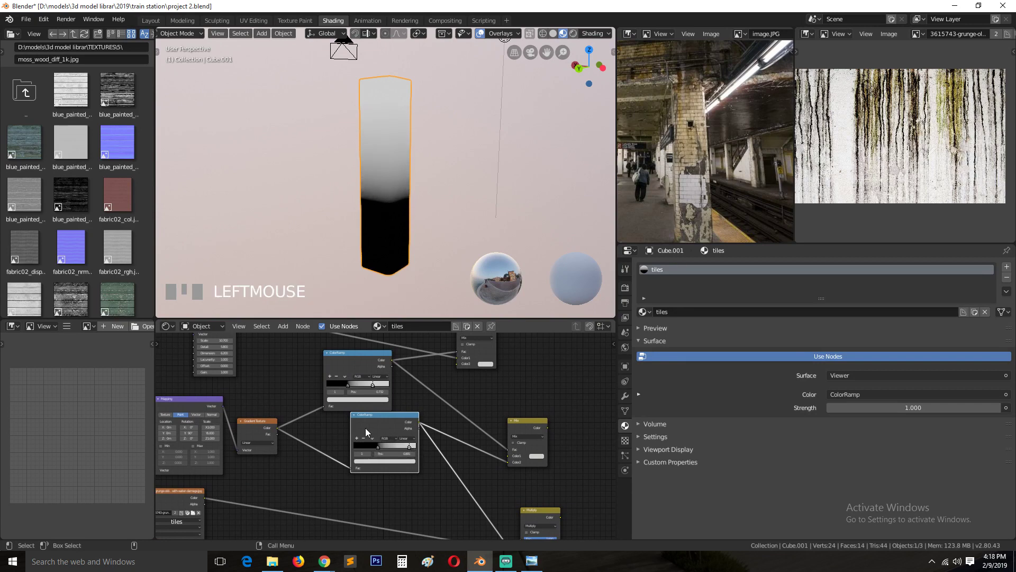
pyautogui.press('Delete')
# Preview the Musgrave Mix node's mask, shift the grunge Mix node away from it, and preview the grunge Mix node
pyautogui.press('`')
pyautogui.moveTo(274, 300); pyautogui.dragTo(268, 238, button='middle')
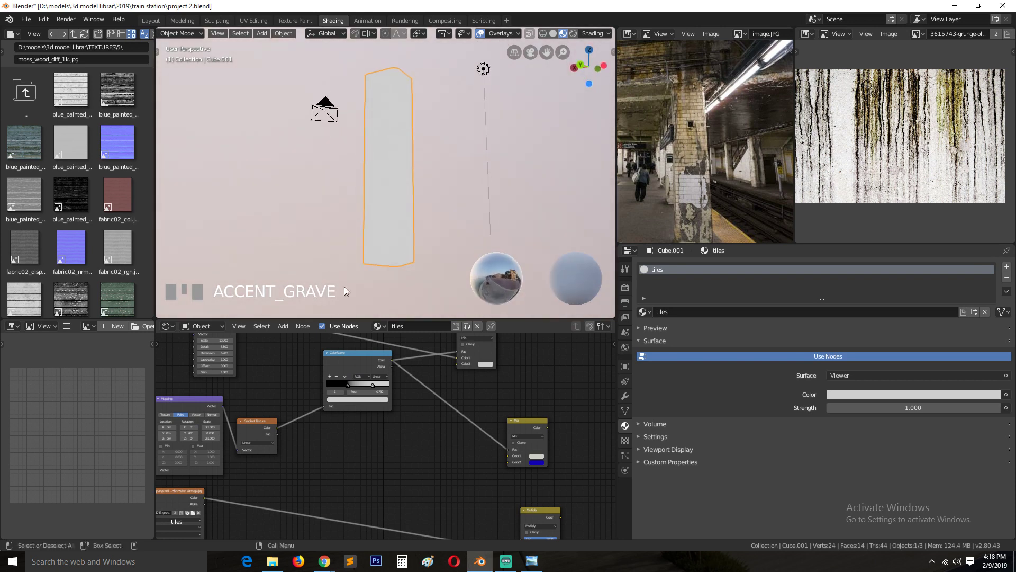
pyautogui.scroll(1, 394, 449)
pyautogui.moveTo(397, 451); pyautogui.dragTo(382, 537, button='middle')
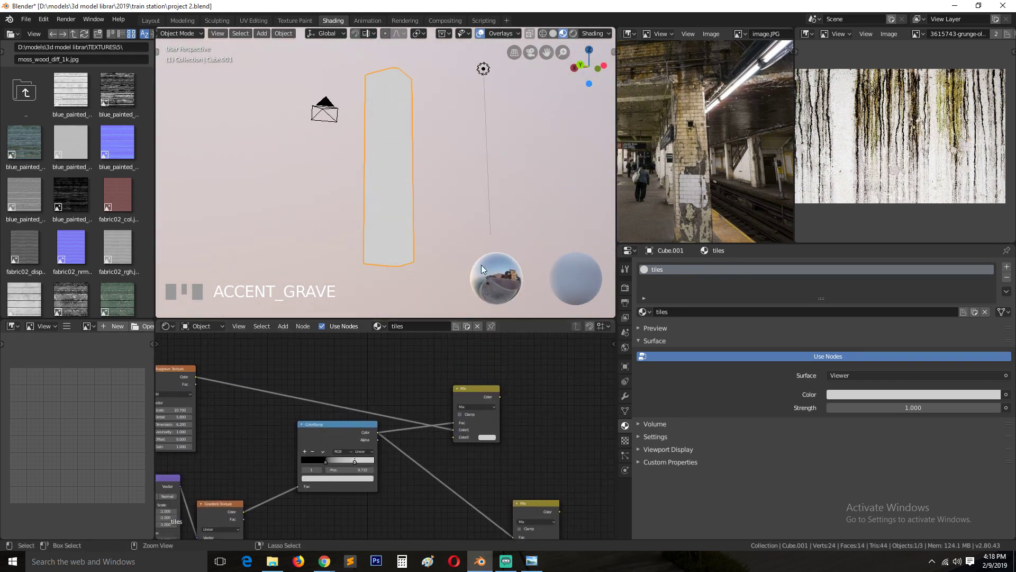
pyautogui.keyDown('ctrl'); pyautogui.keyDown('shift'); pyautogui.click(484, 398); pyautogui.keyUp('shift'); pyautogui.keyUp('ctrl')
pyautogui.moveTo(471, 435); pyautogui.dragTo(418, 425, button='middle')
pyautogui.moveTo(460, 485); pyautogui.dragTo(506, 455, button='middle')
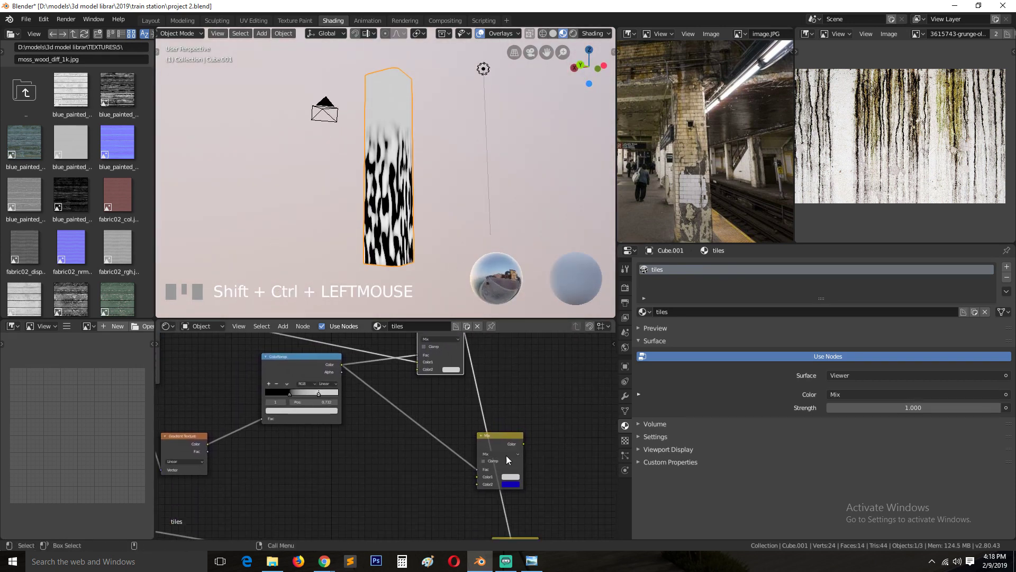
pyautogui.moveTo(506, 455); pyautogui.dragTo(551, 425)
pyautogui.keyDown('ctrl'); pyautogui.keyDown('shift'); pyautogui.click(551, 424); pyautogui.keyUp('shift'); pyautogui.keyUp('ctrl')
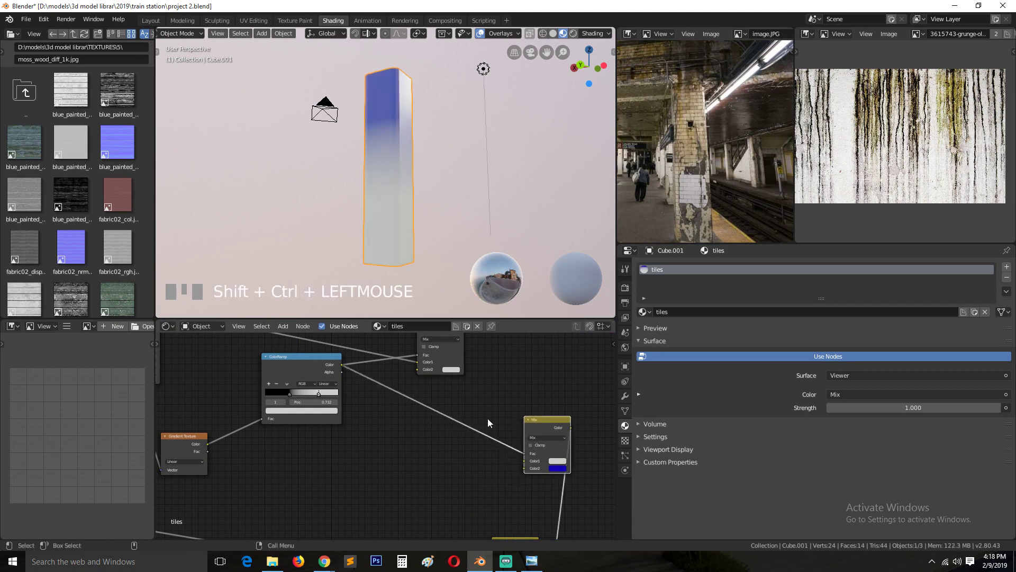
# Connect the Musgrave Mix node's color to the Fac of the grunge Mix node and inspect the pillar
pyautogui.moveTo(455, 355); pyautogui.dragTo(458, 378)
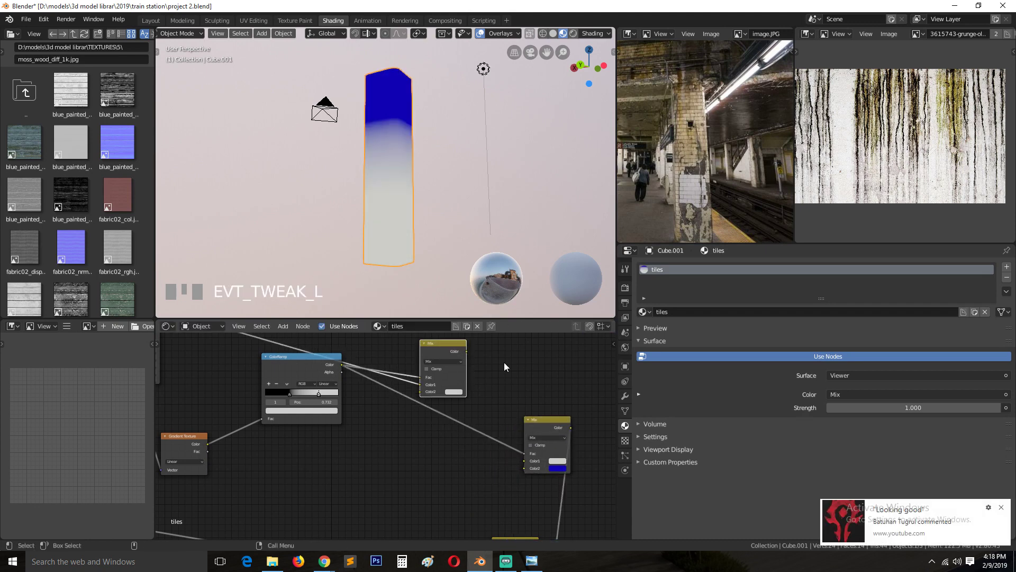
pyautogui.click(1003, 507)
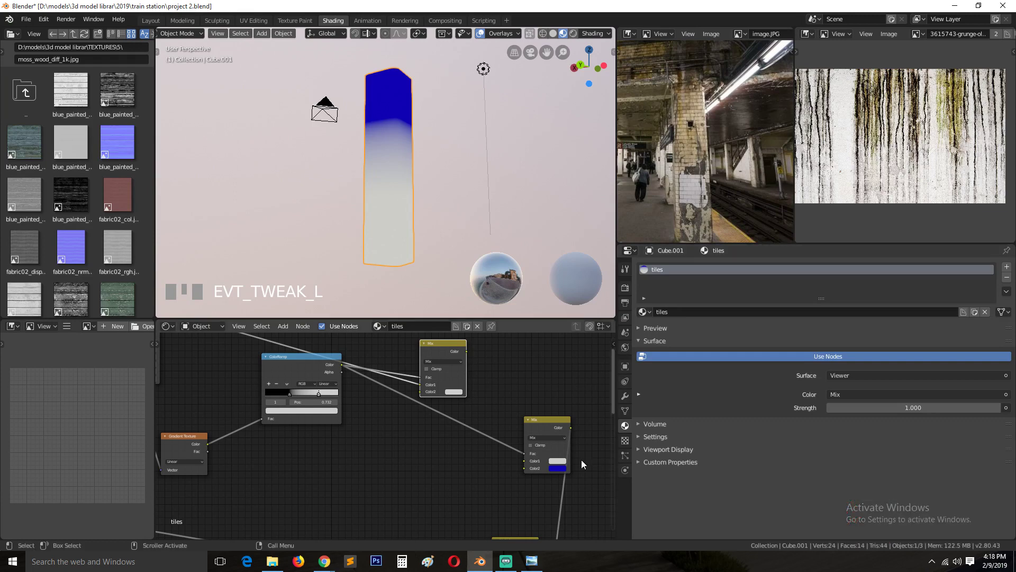
pyautogui.moveTo(467, 350); pyautogui.dragTo(524, 453)
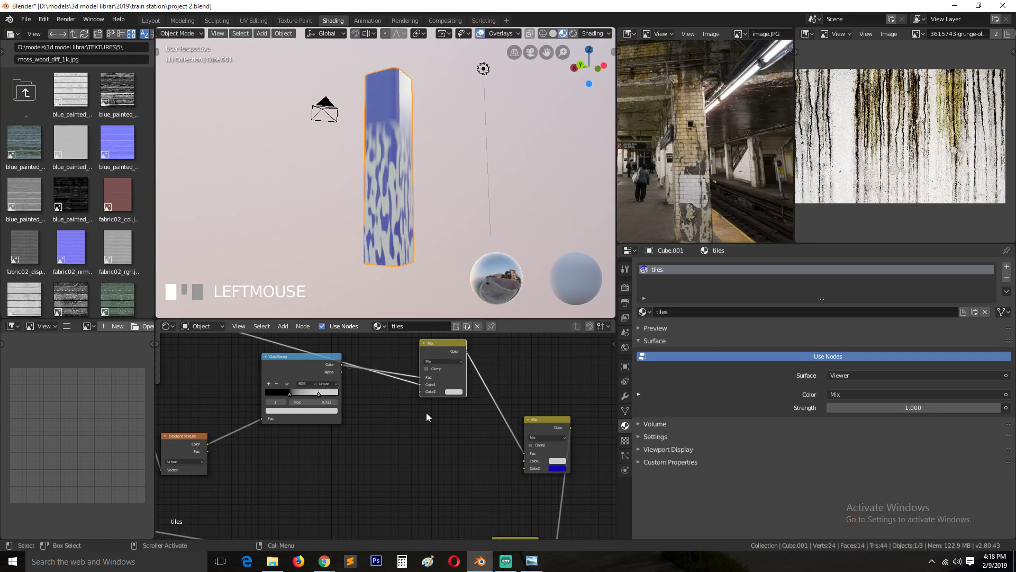
pyautogui.press('`')
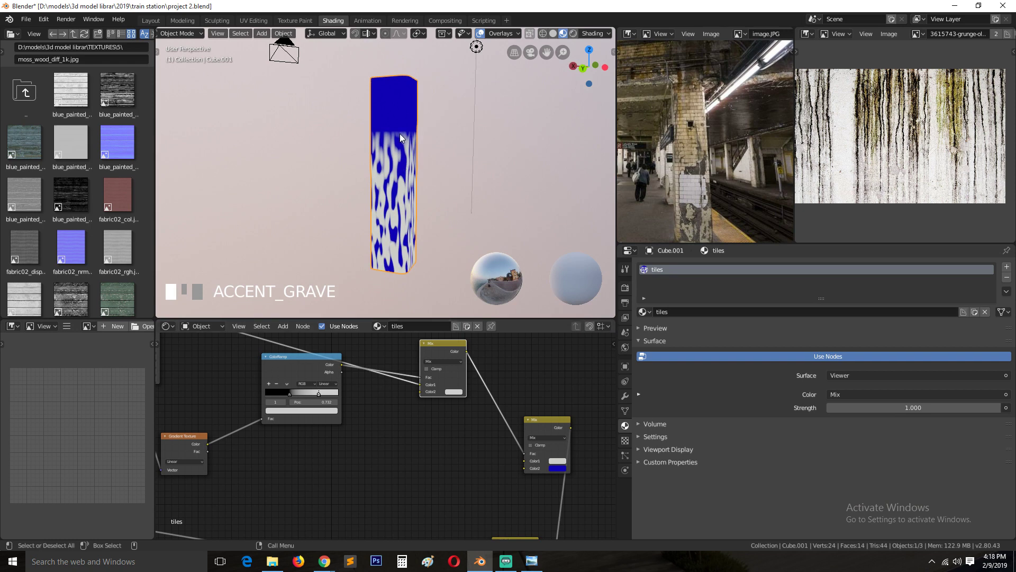
# Try feeding the water-damage image color into the Musgrave Mix node's Color2 and preview that node
pyautogui.moveTo(408, 476); pyautogui.dragTo(450, 455, button='middle')
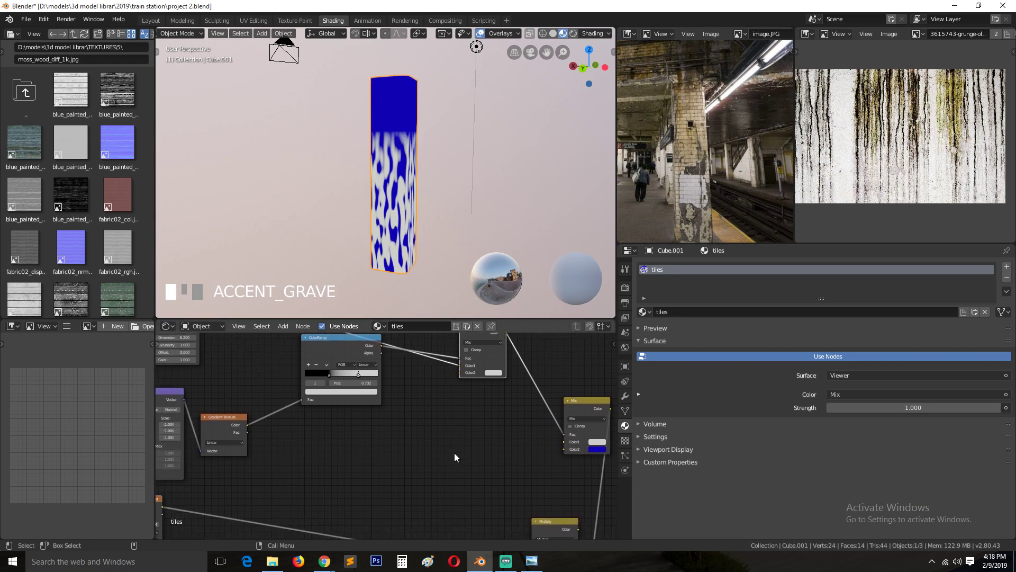
pyautogui.scroll(-1, 424, 457)
pyautogui.keyDown('ctrl'); pyautogui.keyDown('shift'); pyautogui.click(167, 498); pyautogui.keyUp('shift'); pyautogui.keyUp('ctrl')
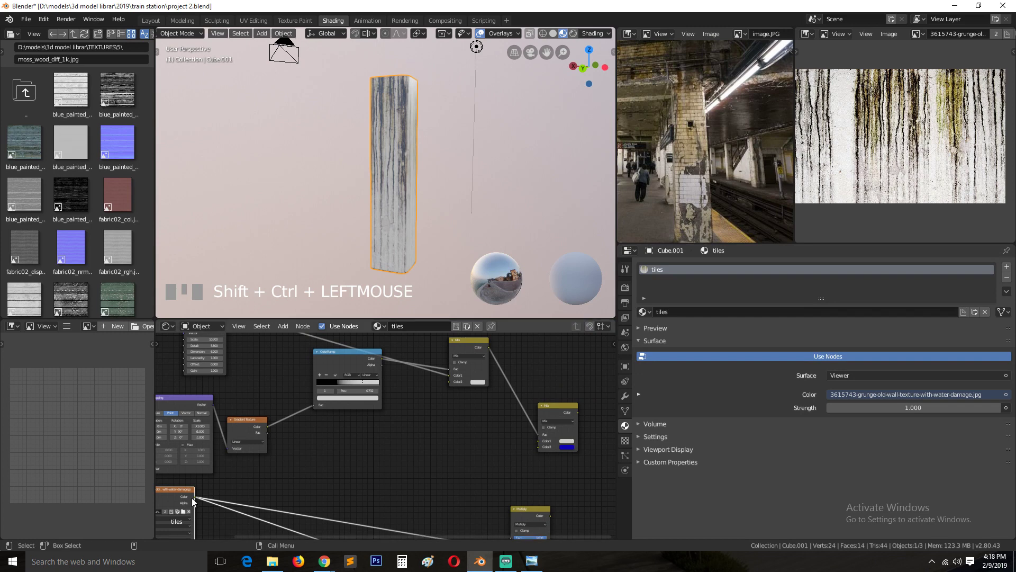
pyautogui.moveTo(193, 496); pyautogui.dragTo(453, 383)
pyautogui.click(468, 355)
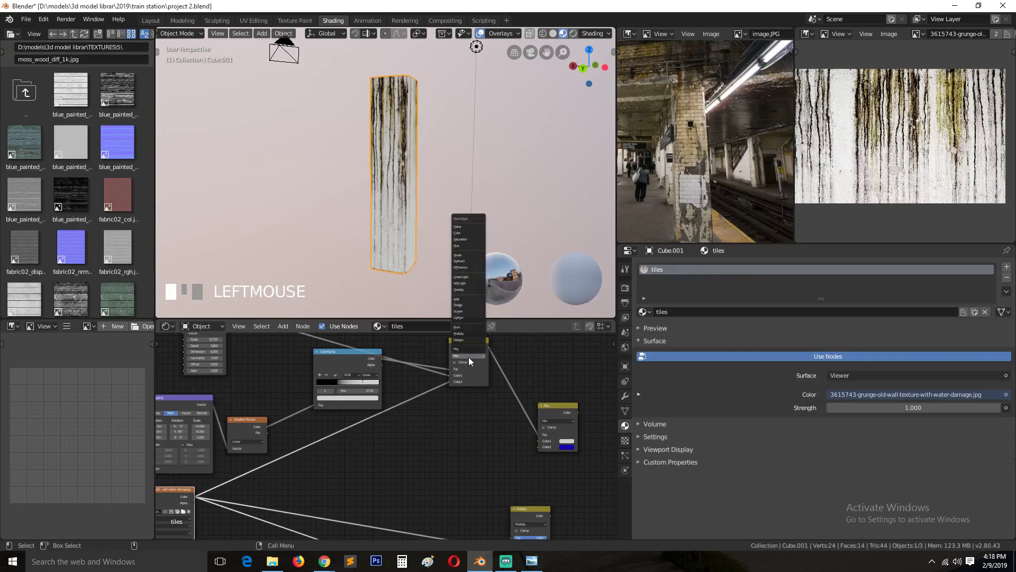
pyautogui.click(474, 358)
pyautogui.keyDown('ctrl'); pyautogui.keyDown('shift'); pyautogui.click(467, 343); pyautogui.keyUp('shift'); pyautogui.keyUp('ctrl')
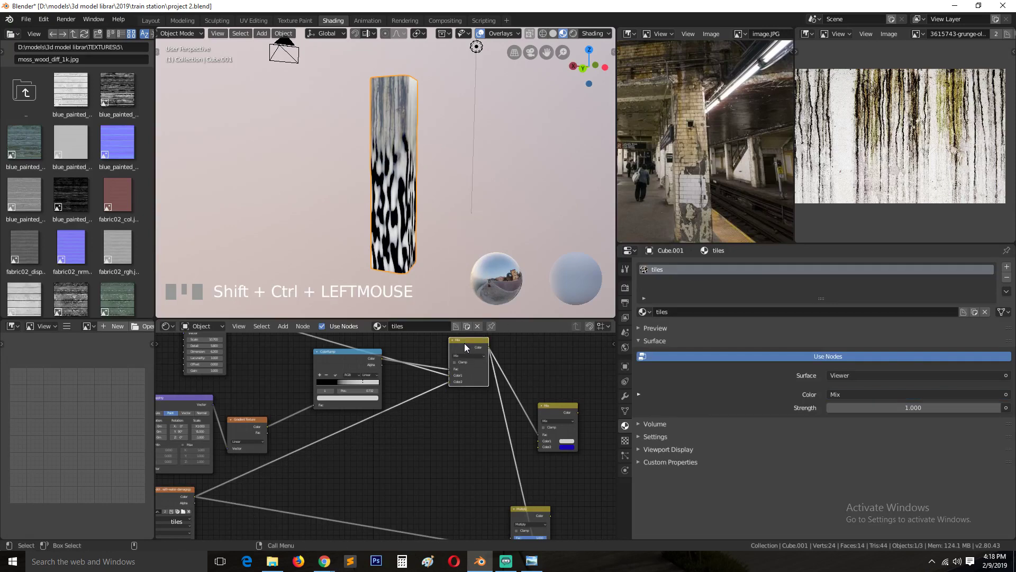
# Set the gradient ColorRamp's white stop to about 0.57 while watching the upper part of the pillar
pyautogui.click(396, 164)
pyautogui.scroll(3, 396, 165)
pyautogui.keyDown('shift'); pyautogui.moveTo(396, 164); pyautogui.dragTo(400, 199, button='middle'); pyautogui.keyUp('shift')
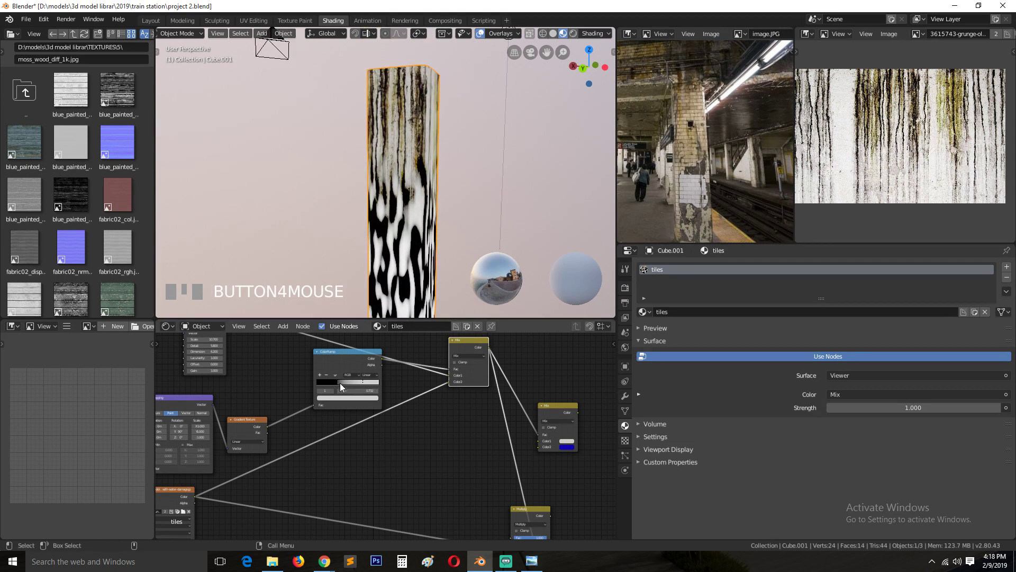
pyautogui.moveTo(340, 382)
pyautogui.mouseDown()
pyautogui.moveTo(331, 382)
pyautogui.moveTo(350, 376)
pyautogui.moveTo(321, 376)
pyautogui.moveTo(360, 377)
pyautogui.moveTo(347, 374)
pyautogui.mouseUp()
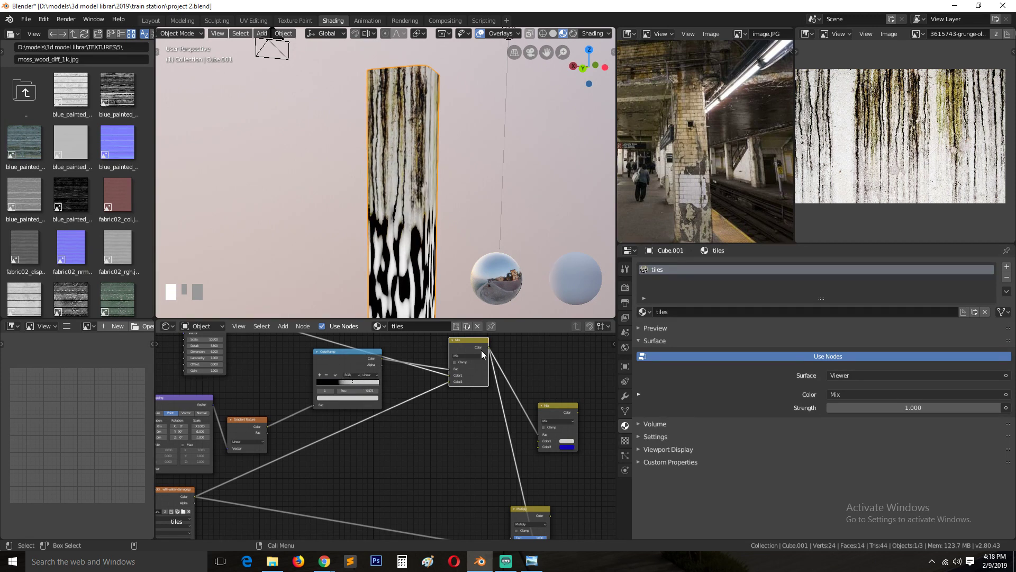
# Reroute the water-damage image from the Musgrave Mix node to the grunge Mix node's Color2 and preview the masked grunge
pyautogui.moveTo(468, 345); pyautogui.dragTo(553, 446)
pyautogui.scroll(1, 449, 402)
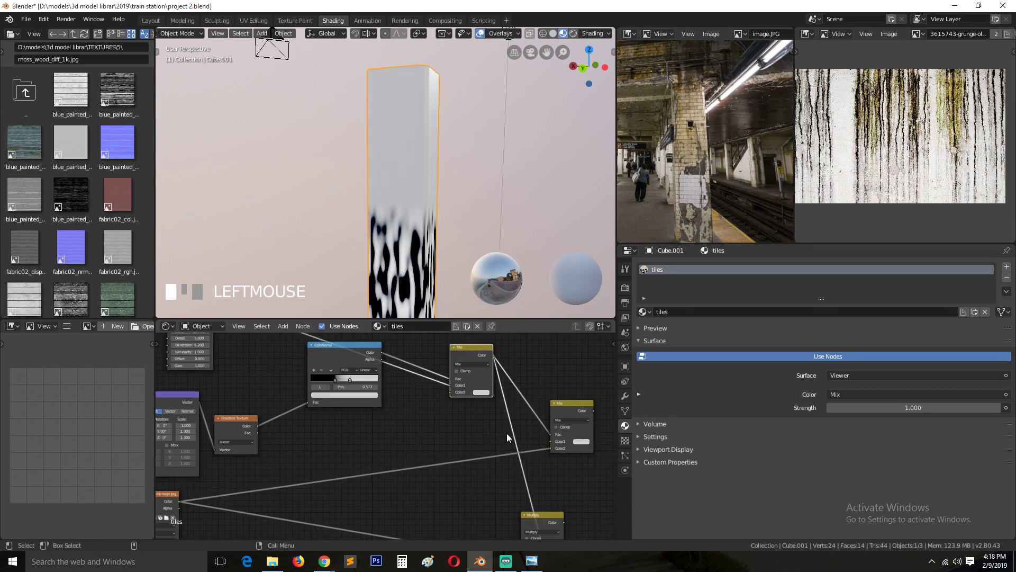
pyautogui.keyDown('ctrl'); pyautogui.keyDown('shift'); pyautogui.click(579, 411); pyautogui.keyUp('shift'); pyautogui.keyUp('ctrl')
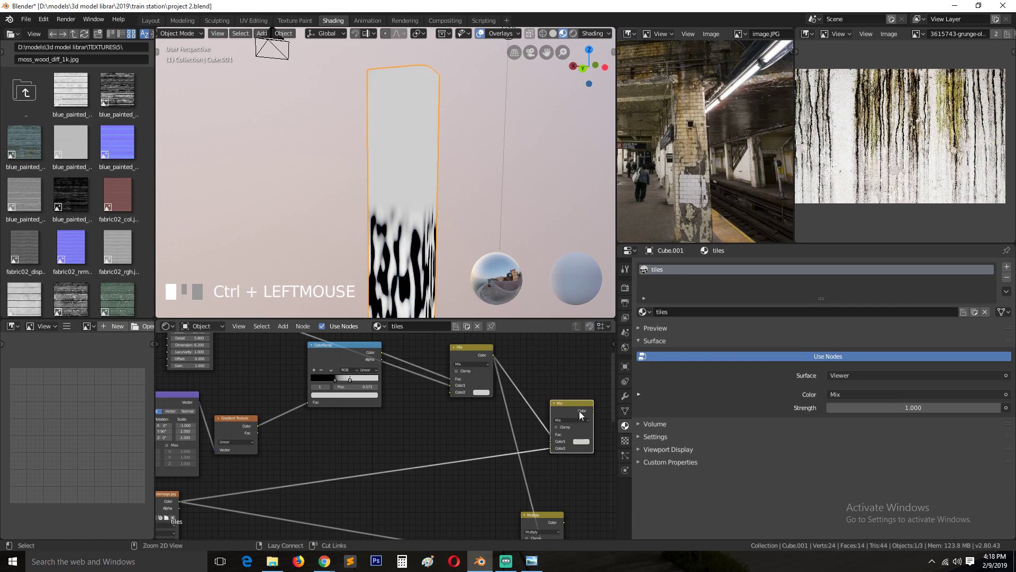
pyautogui.moveTo(574, 405); pyautogui.dragTo(540, 410, button='middle')
pyautogui.scroll(-2, 395, 189)
pyautogui.moveTo(395, 188); pyautogui.dragTo(408, 261, button='middle')
pyautogui.scroll(4, 338, 185)
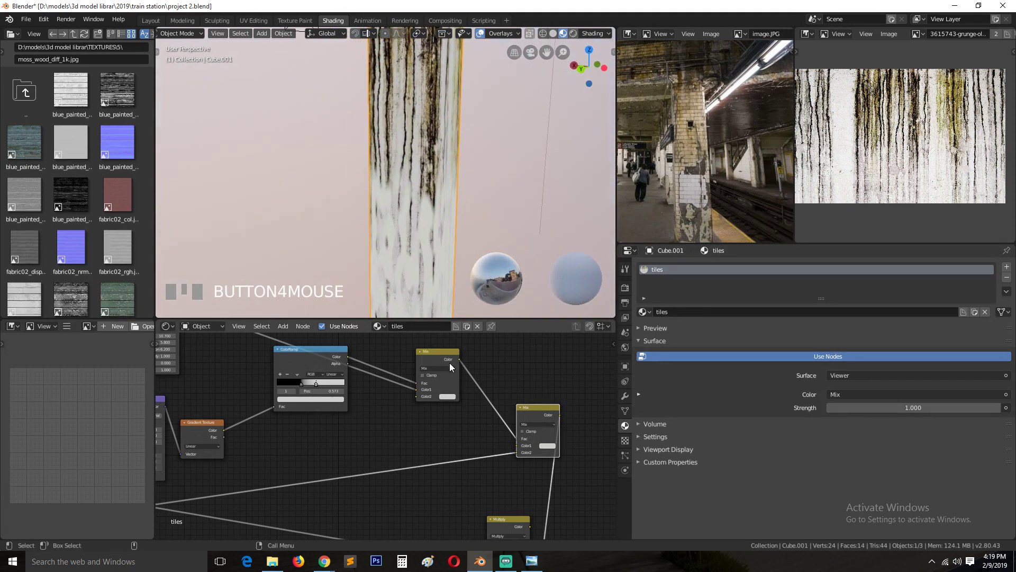
# Reposition the Musgrave Mix node above the grunge Mix node and inspect the grunge fade down the pillar
pyautogui.moveTo(451, 357); pyautogui.dragTo(473, 332)
pyautogui.scroll(-3, 386, 439)
pyautogui.moveTo(366, 370); pyautogui.dragTo(360, 390, button='middle')
pyautogui.press('`')
pyautogui.moveTo(389, 151); pyautogui.dragTo(370, 192, button='middle')
pyautogui.moveTo(487, 424); pyautogui.dragTo(436, 406, button='middle')
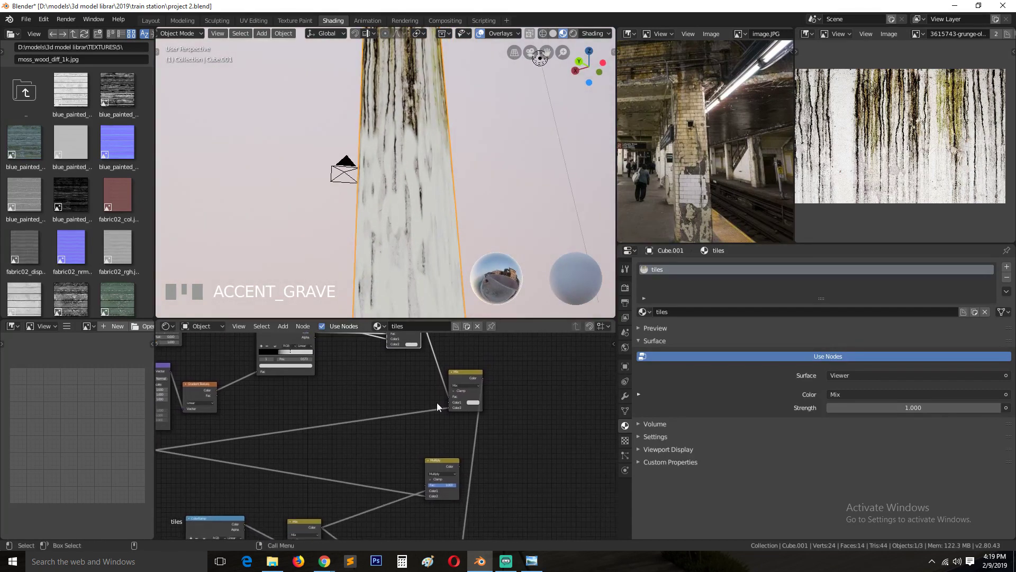
# Rearrange the grunge Mix node and the Multiply node so they sit close together, one above the other
pyautogui.moveTo(462, 376); pyautogui.dragTo(509, 377)
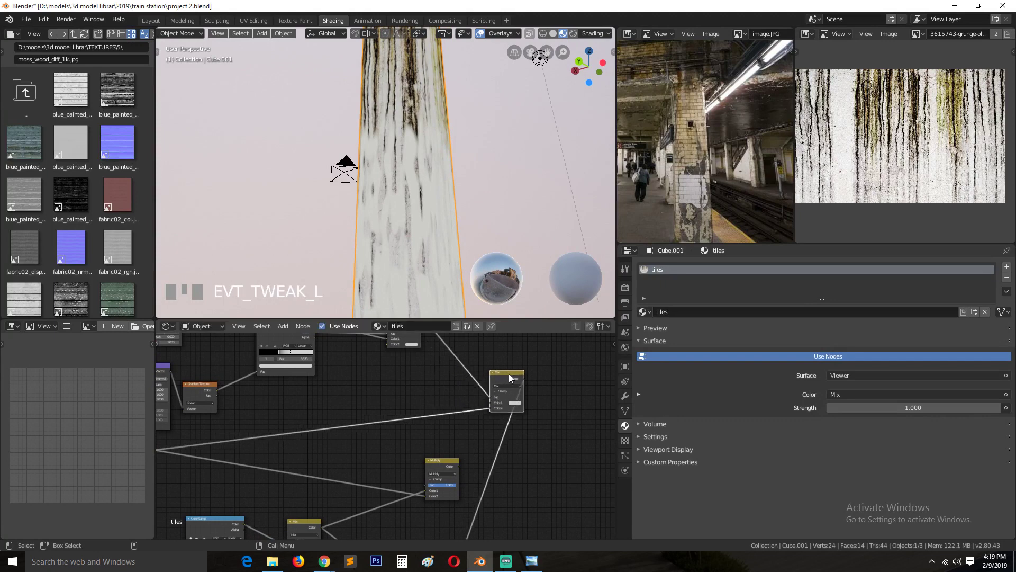
pyautogui.click(443, 462)
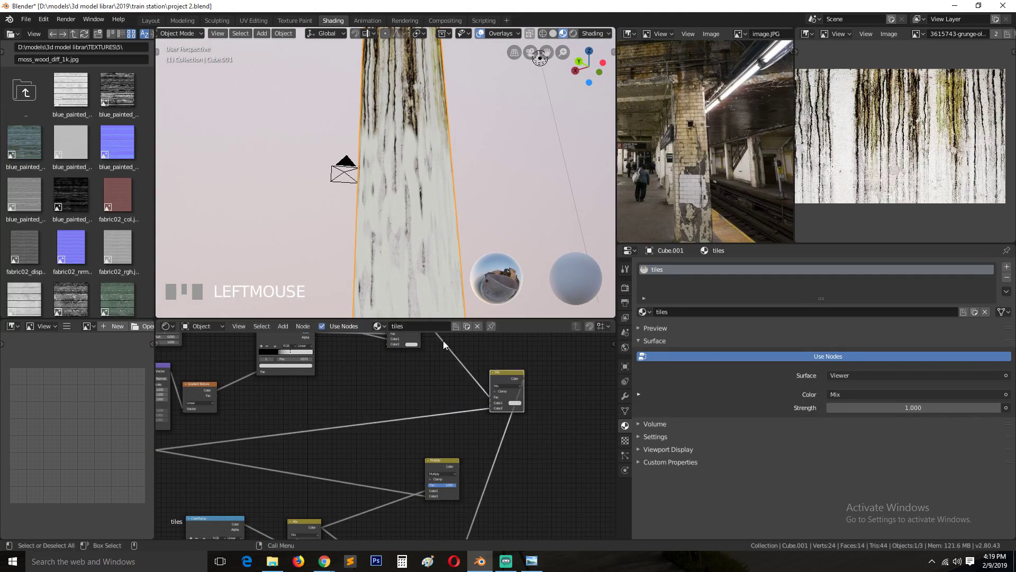
pyautogui.moveTo(506, 374); pyautogui.dragTo(427, 378)
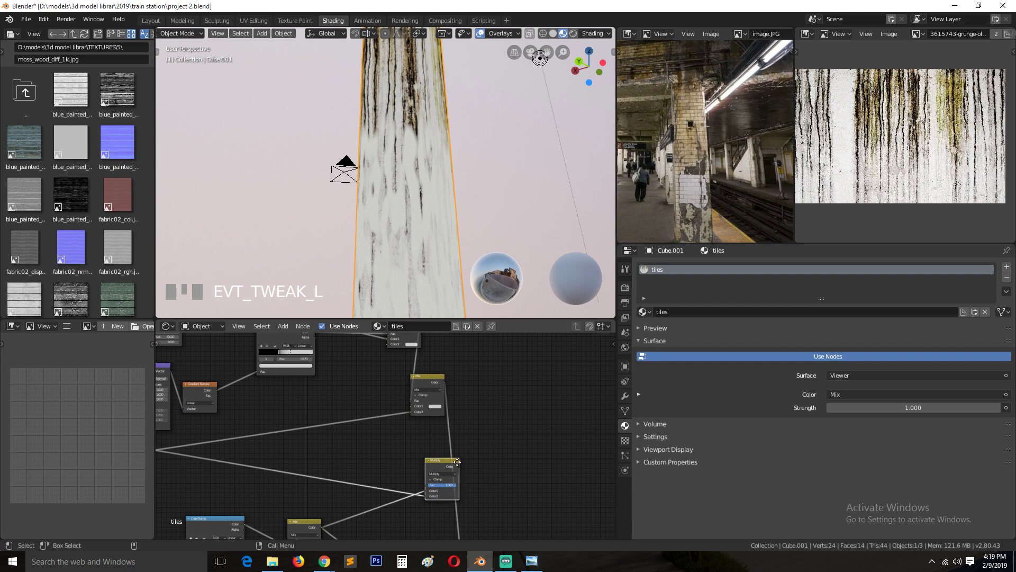
pyautogui.moveTo(457, 462); pyautogui.dragTo(548, 436)
pyautogui.moveTo(432, 376); pyautogui.dragTo(506, 356)
pyautogui.moveTo(526, 434); pyautogui.dragTo(484, 441)
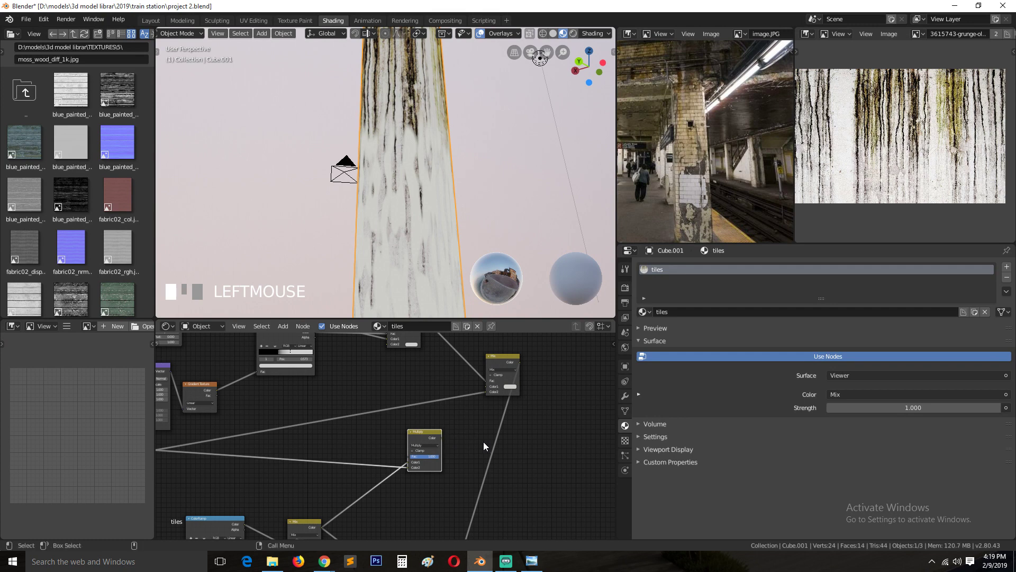
pyautogui.moveTo(496, 361); pyautogui.dragTo(462, 364)
pyautogui.moveTo(437, 430); pyautogui.dragTo(453, 421)
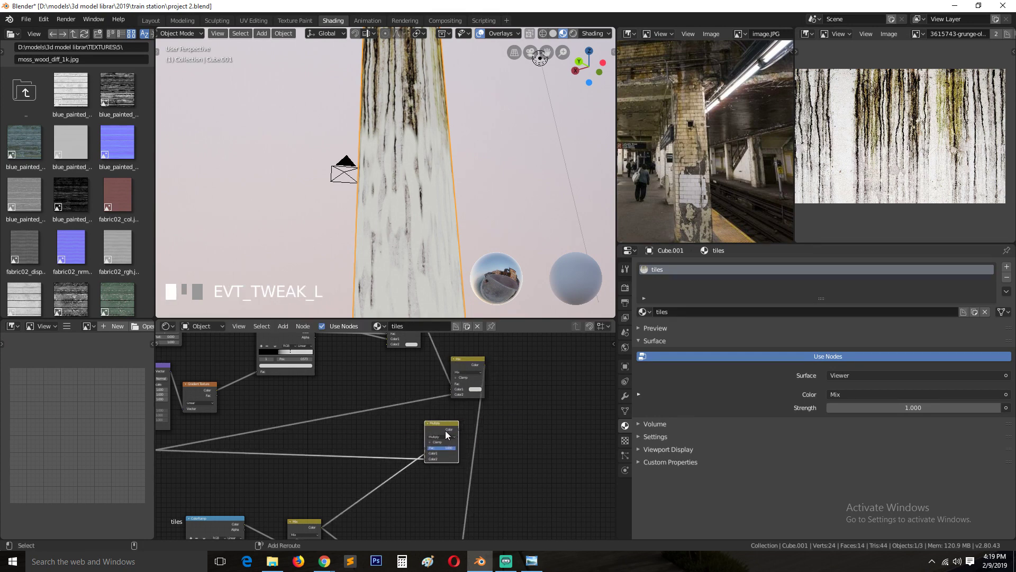
# Duplicate the Multiply node, feed the grunge Mix node's color into the copy's Color1 and preview the copy
pyautogui.hotkey('shift', 'd')
pyautogui.click(548, 421)
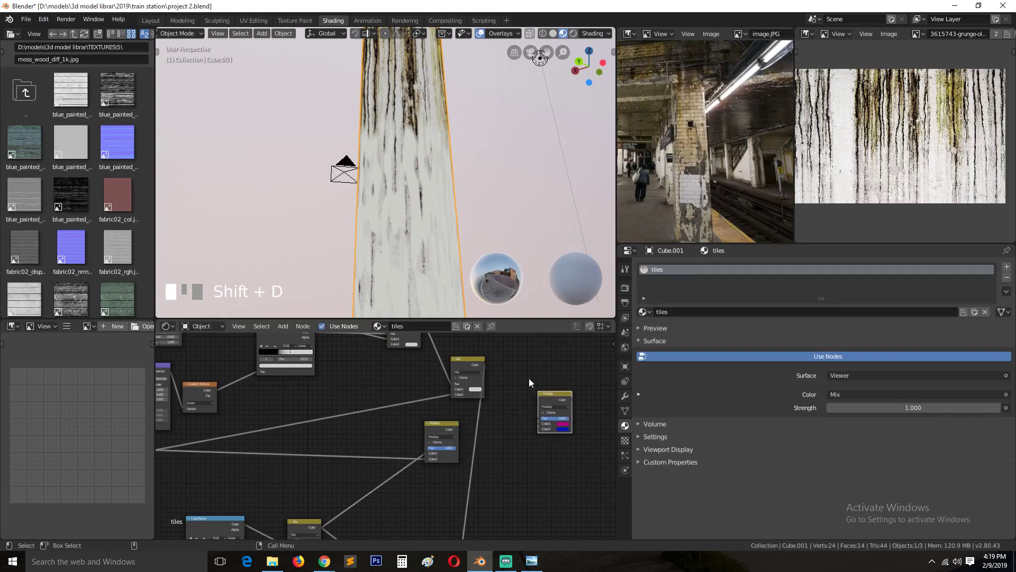
pyautogui.moveTo(484, 364); pyautogui.dragTo(538, 423)
pyautogui.keyDown('ctrl'); pyautogui.keyDown('shift'); pyautogui.click(547, 398); pyautogui.keyUp('shift'); pyautogui.keyUp('ctrl')
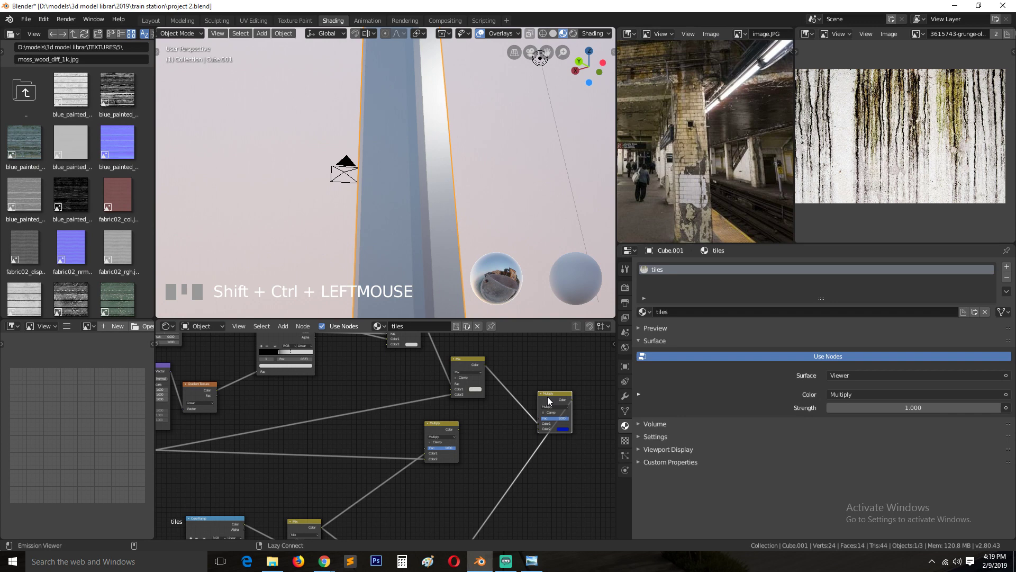
# Set the duplicated node's blend mode to Mix, feed the Multiply node's color into its Color2 and preview the combination
pyautogui.click(555, 405)
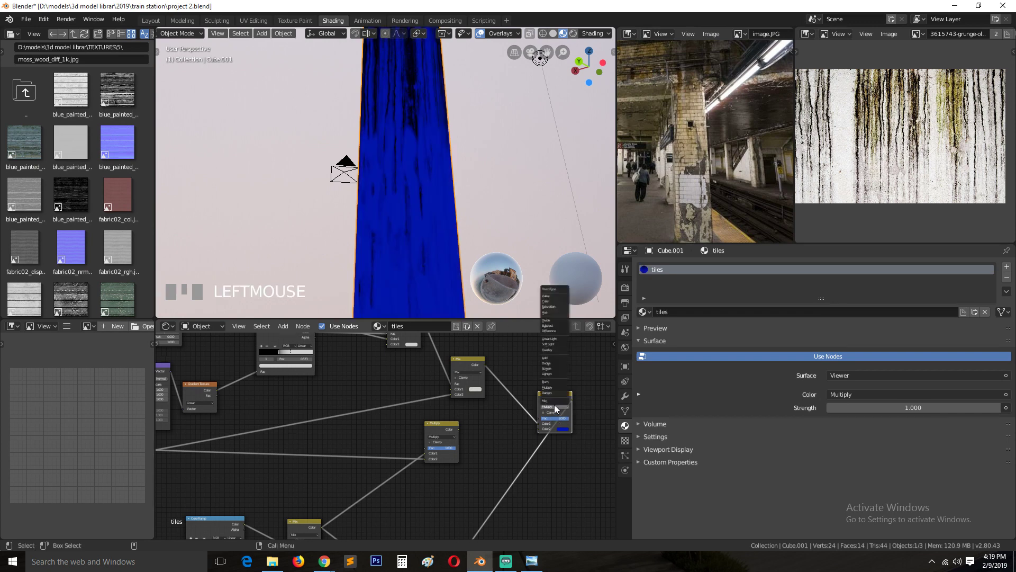
pyautogui.click(556, 400)
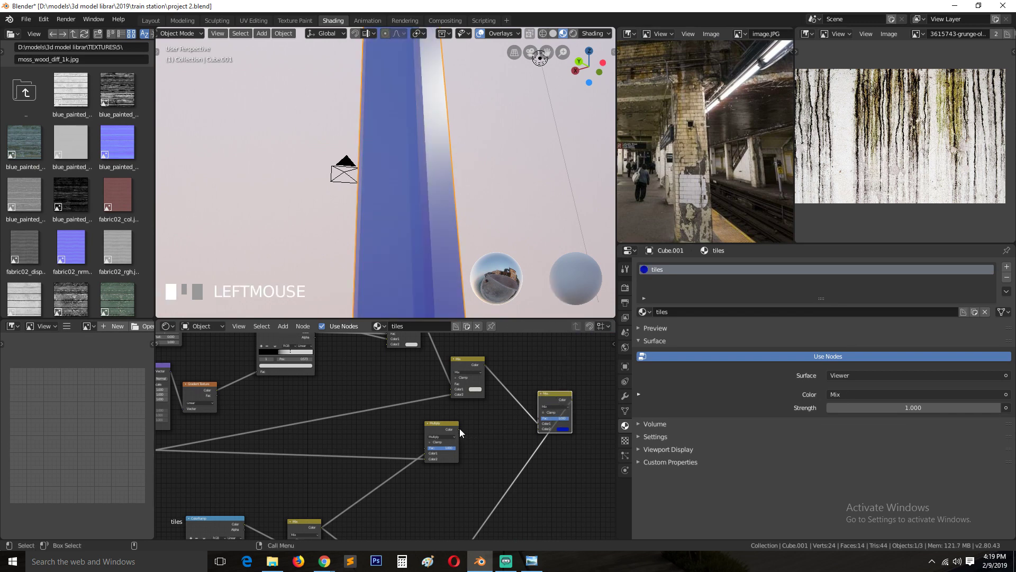
pyautogui.moveTo(458, 428); pyautogui.dragTo(520, 406)
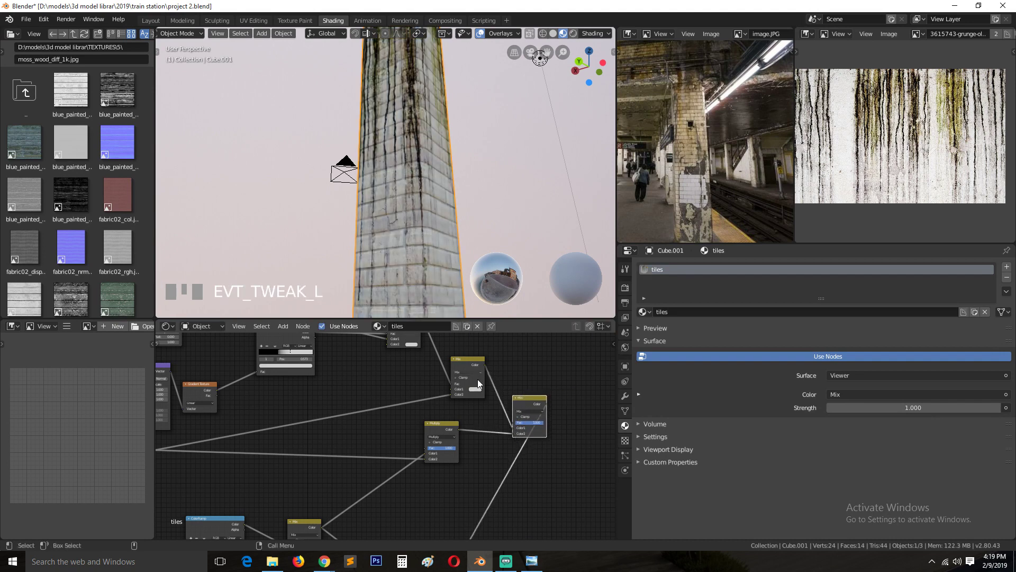
pyautogui.scroll(2, 476, 380)
pyautogui.moveTo(436, 375); pyautogui.dragTo(372, 397, button='middle')
pyautogui.click(494, 414)
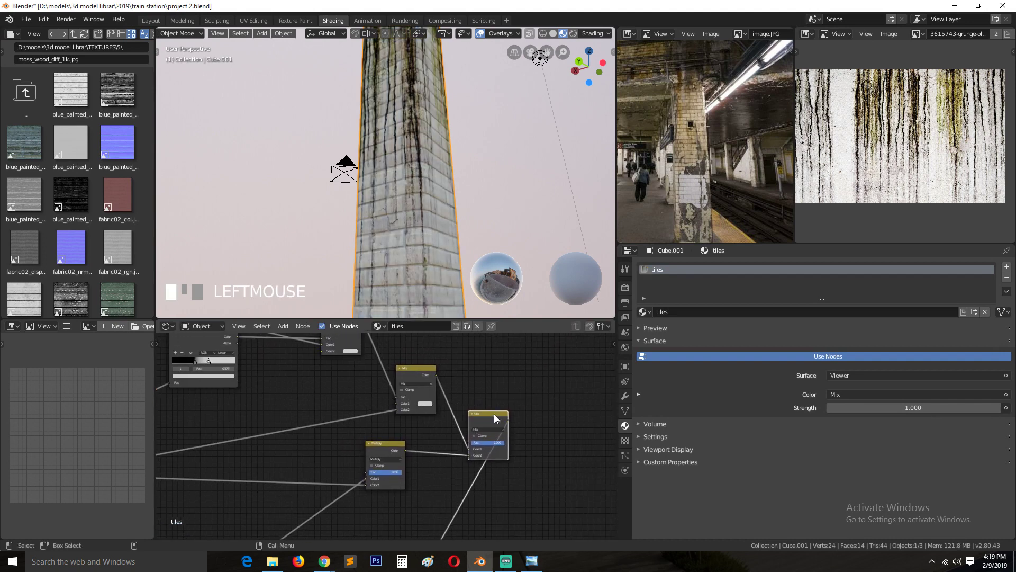
pyautogui.keyDown('ctrl'); pyautogui.keyDown('shift'); pyautogui.click(494, 417); pyautogui.keyUp('shift'); pyautogui.keyUp('ctrl')
# Space out the Musgrave Mix, grunge Mix and Multiply nodes ahead of the final Mix node
pyautogui.scroll(-2, 450, 426)
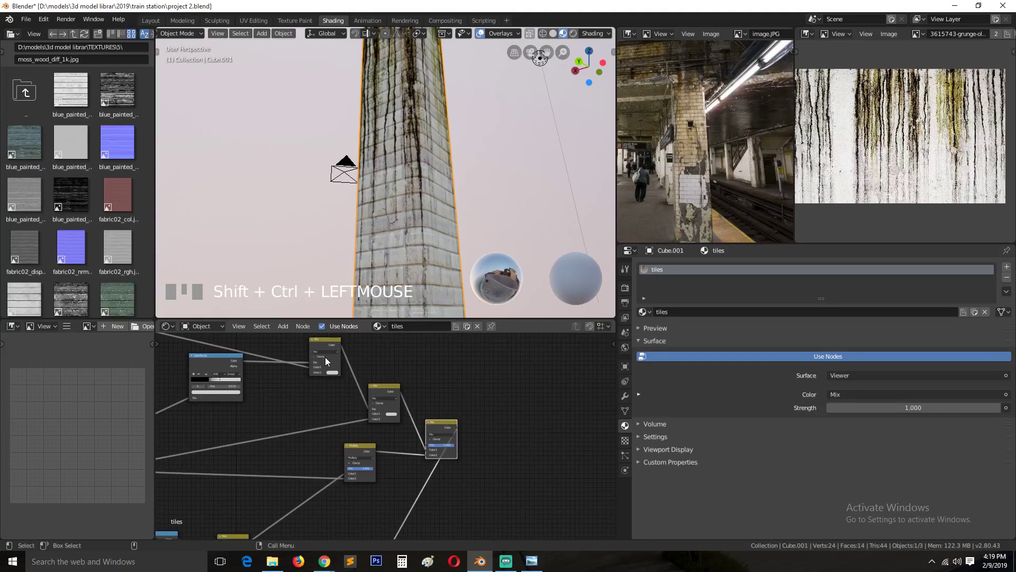
pyautogui.moveTo(325, 361); pyautogui.dragTo(284, 365)
pyautogui.moveTo(387, 390); pyautogui.dragTo(351, 391)
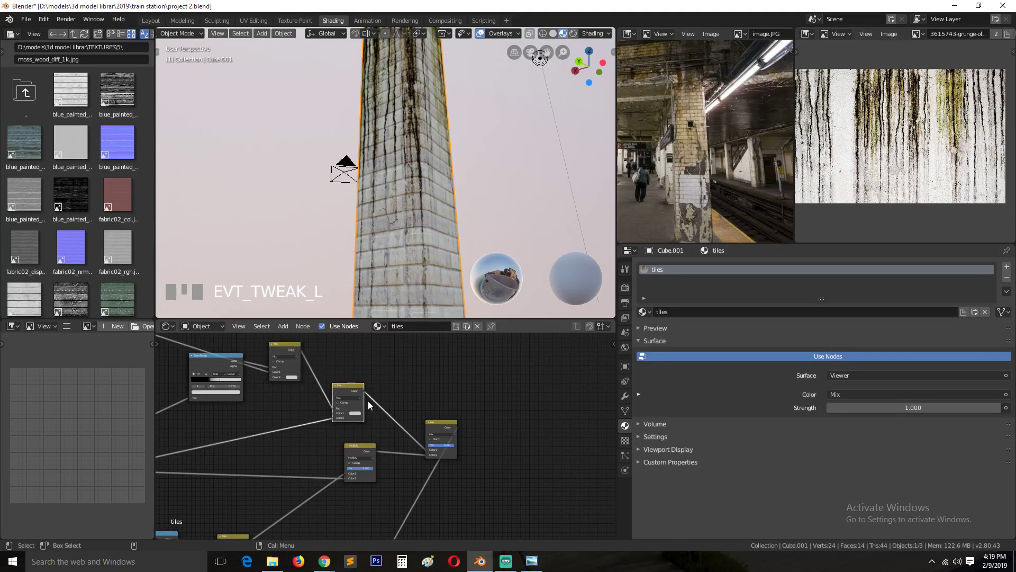
pyautogui.moveTo(369, 444); pyautogui.dragTo(358, 434)
# Examine the grunge over the tiles from another side of the pillar and review the mask and grunge node network
pyautogui.scroll(-5, 352, 458)
pyautogui.moveTo(352, 459); pyautogui.dragTo(380, 449, button='middle')
pyautogui.scroll(1, 452, 386)
pyautogui.scroll(-2, 485, 466)
pyautogui.scroll(3, 395, 452)
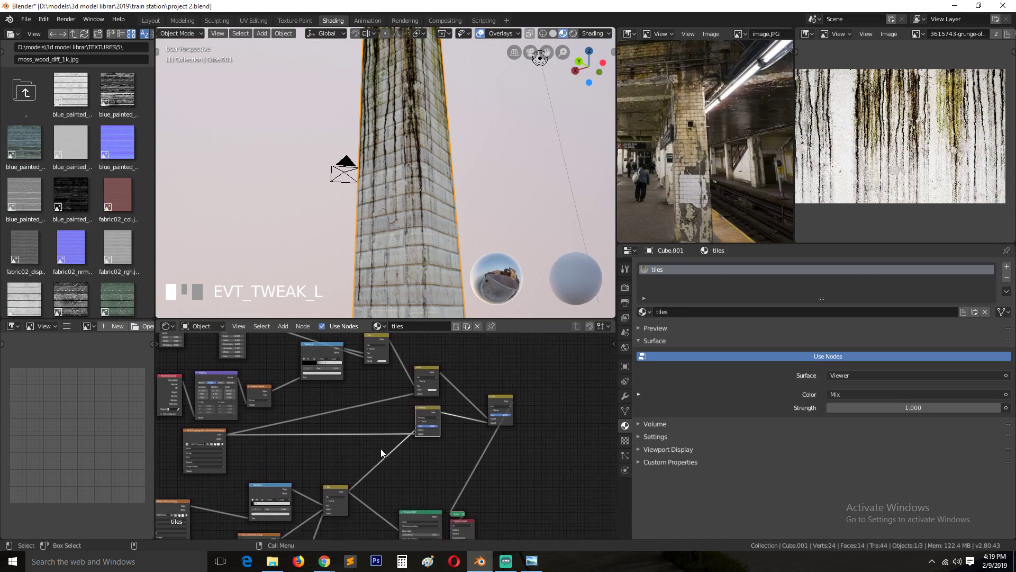
pyautogui.press('`')
pyautogui.moveTo(386, 236); pyautogui.dragTo(344, 239, button='middle')
pyautogui.scroll(2, 381, 393)
pyautogui.moveTo(398, 421); pyautogui.dragTo(506, 453, button='middle')
pyautogui.scroll(-1, 448, 426)
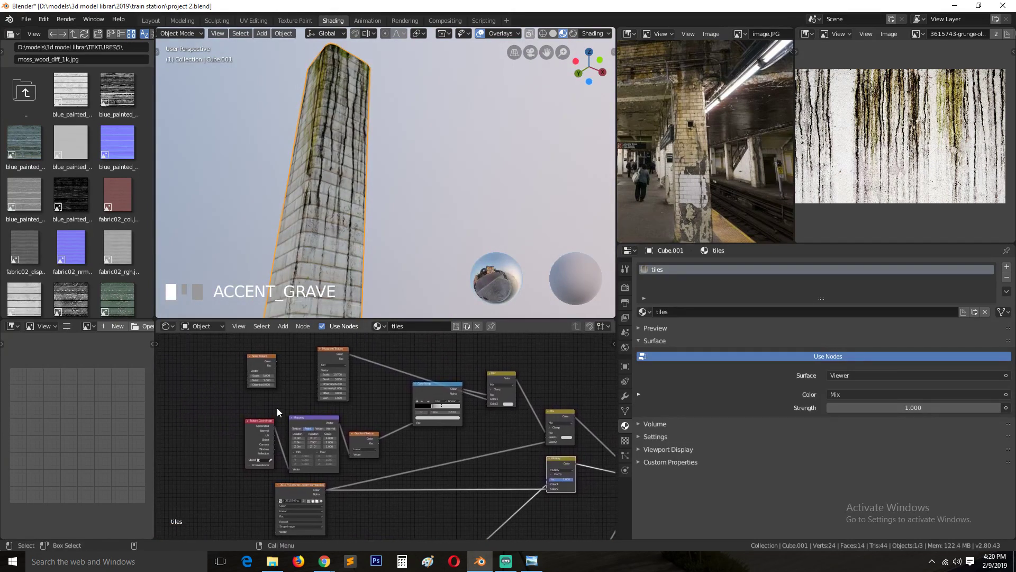
pyautogui.moveTo(316, 416); pyautogui.dragTo(336, 391, button='middle')
pyautogui.moveTo(515, 418); pyautogui.dragTo(421, 398, button='middle')
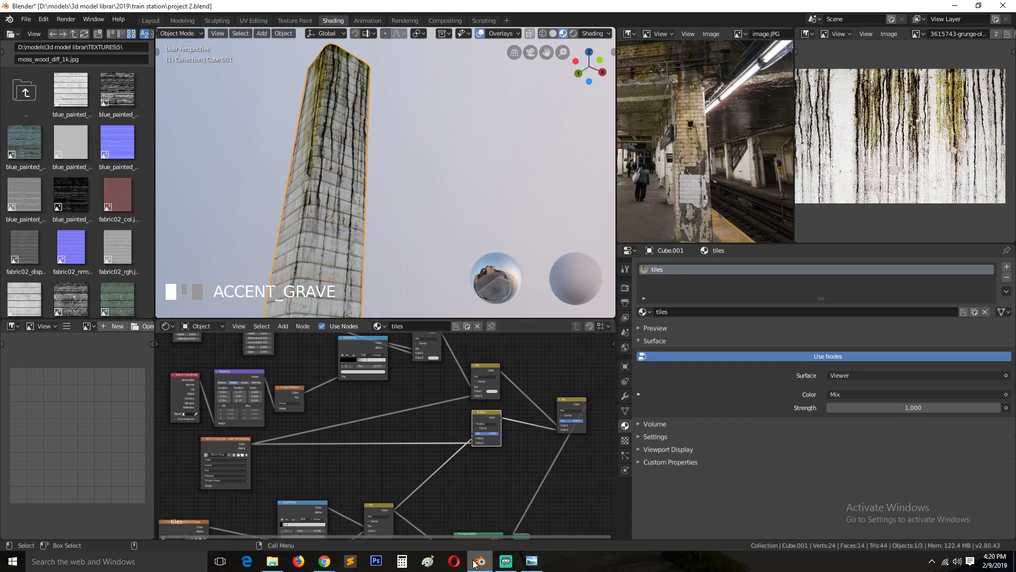